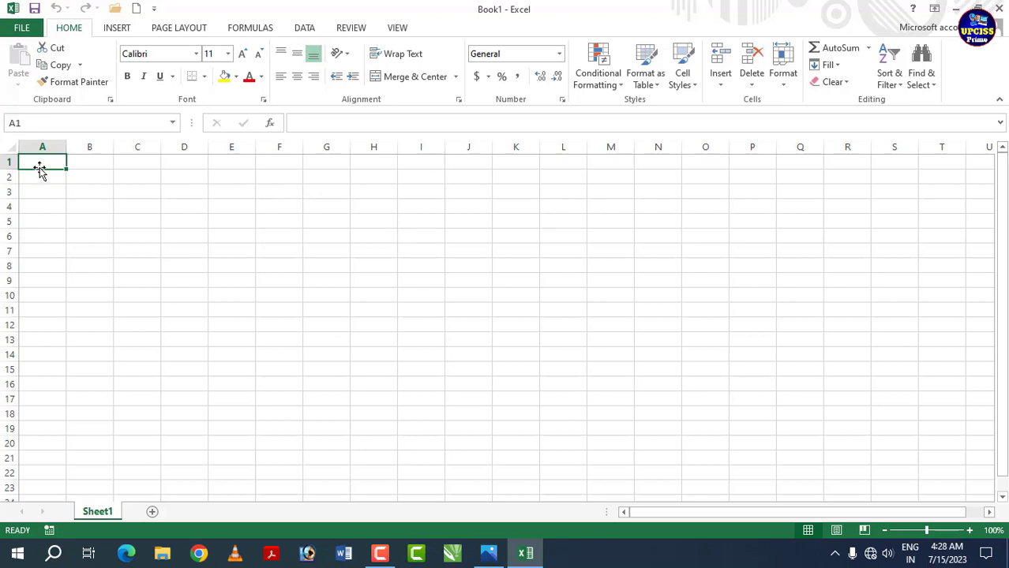
Step: Merge A1:E1 into one header cell and raise row 1 to about 112.5 height
left_click_drag(35, 164, 217, 166)
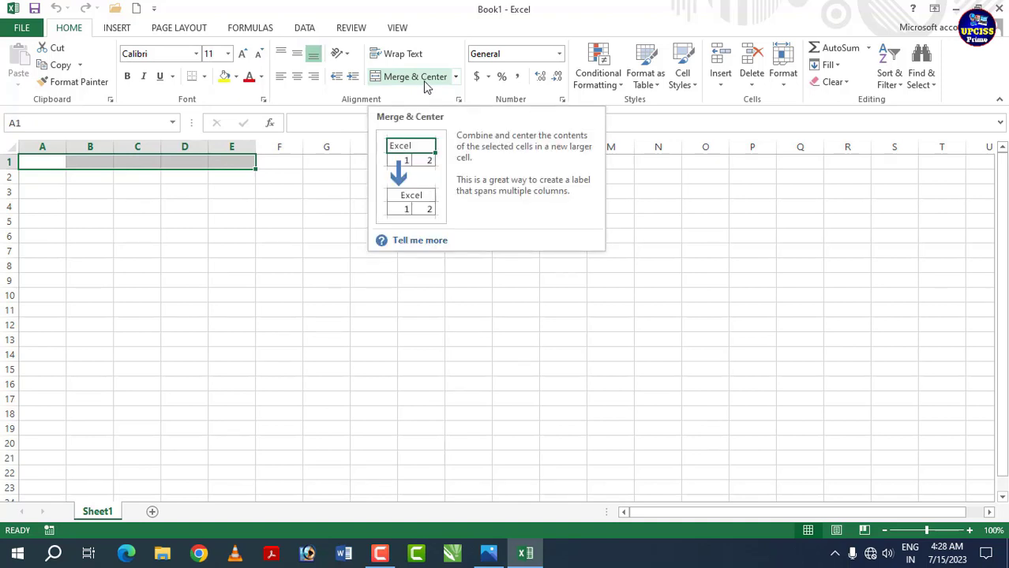
left_click(425, 79)
left_click(150, 191)
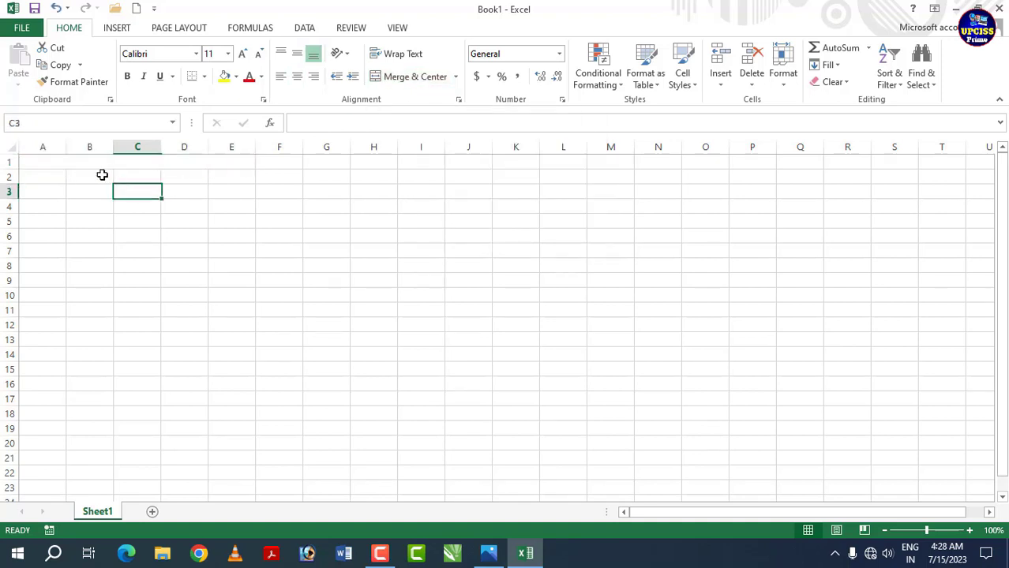
left_click(48, 161)
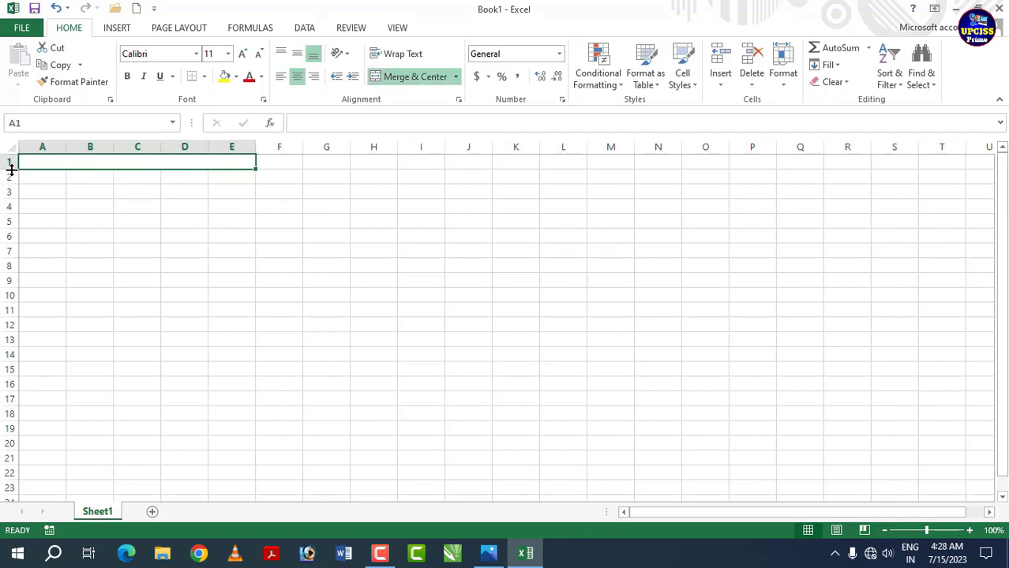
left_click_drag(11, 169, 6, 268)
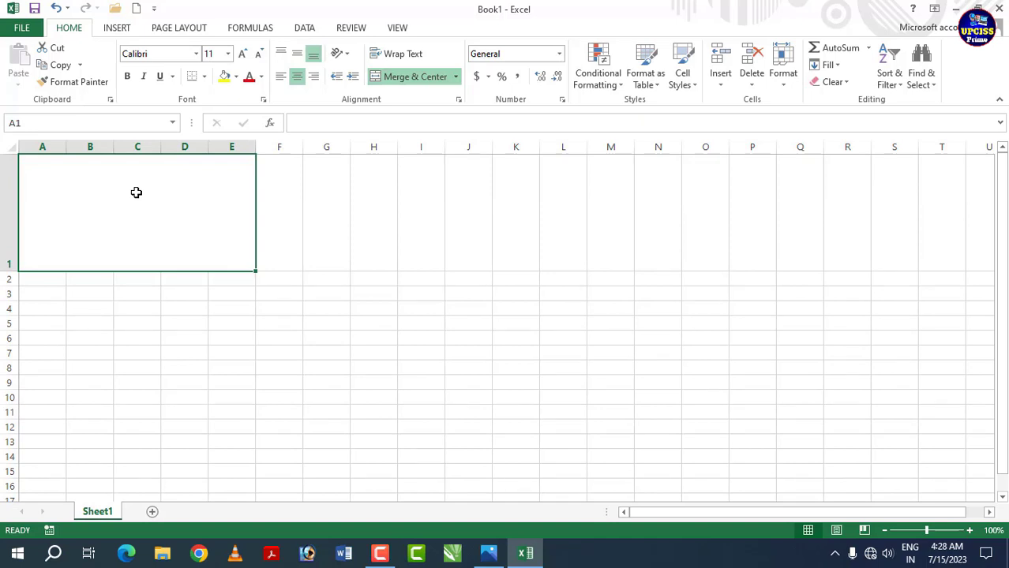
Step: Enter 'Bill Book' and 'UPCISS COMPUTER SHOP' as separate header lines, leaving a new third line
type("Bill")
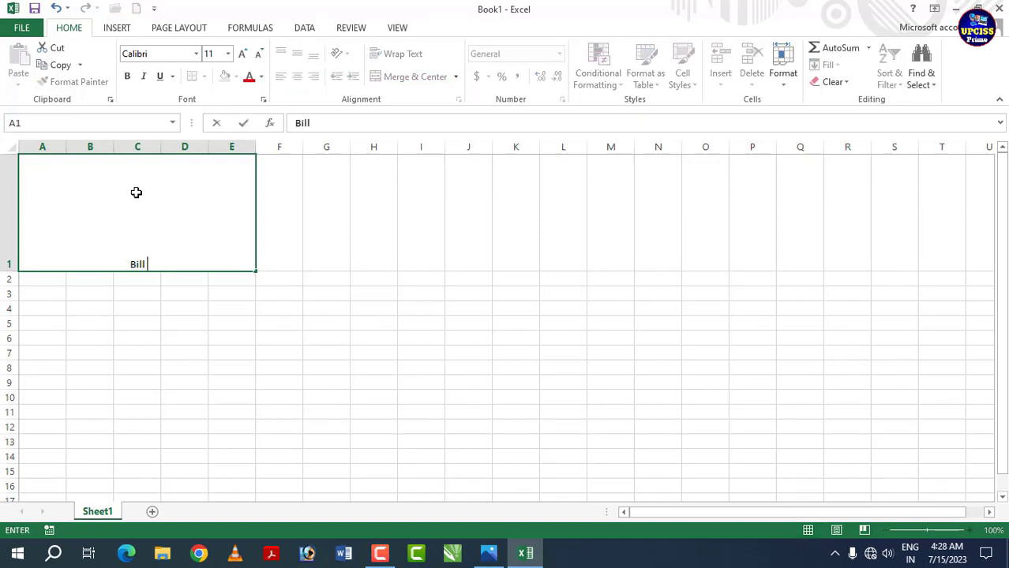
type(" Book")
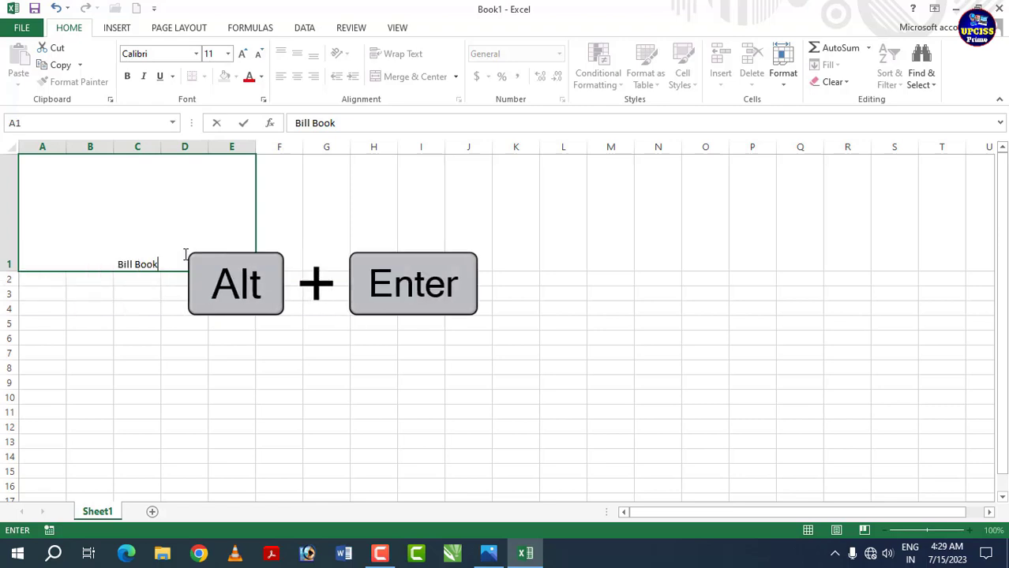
key("alt+Return")
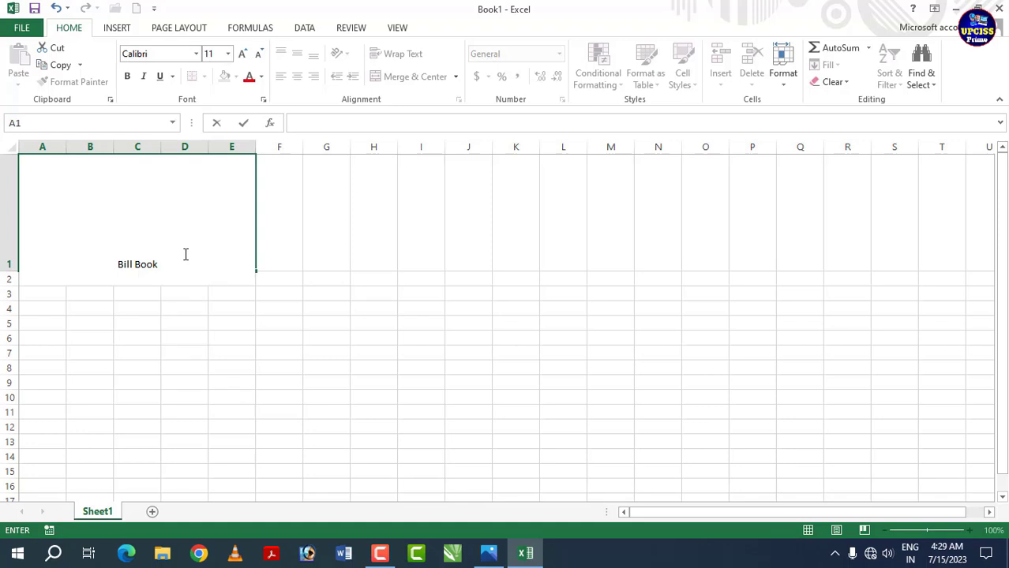
type("U")
type("PCISS")
type(" CO")
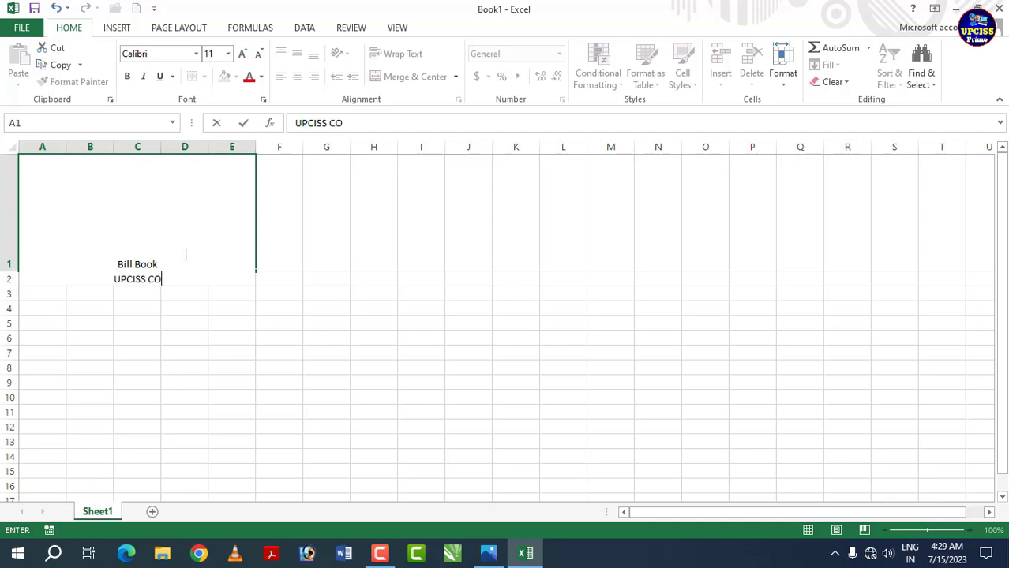
type("MPUTER SHOP")
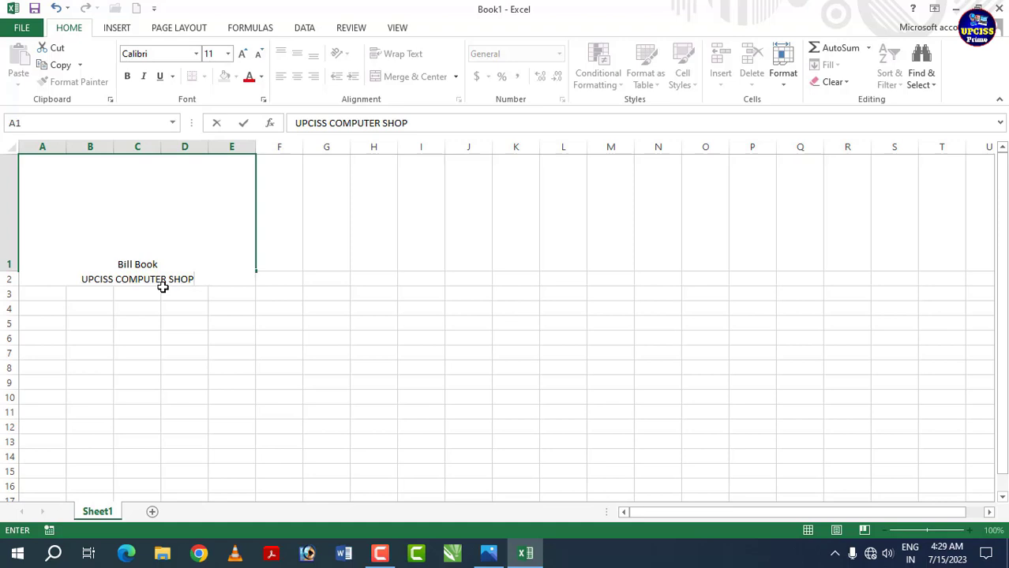
key("alt+Return")
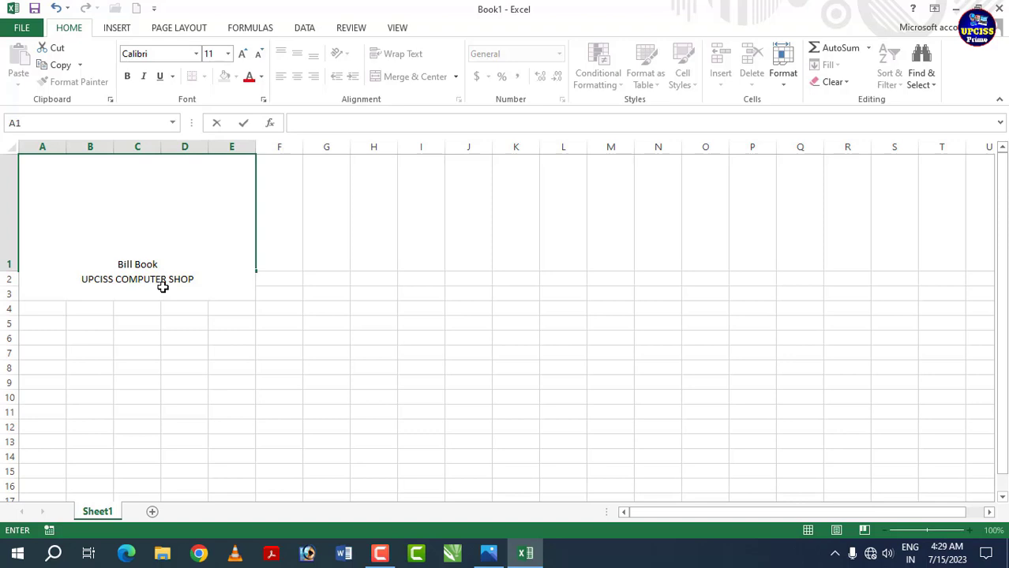
Step: Add a 'Mobil no.' line with the shop's phone numbers and an 'Address-' line with its postal address
type("Mobil")
type(" no.")
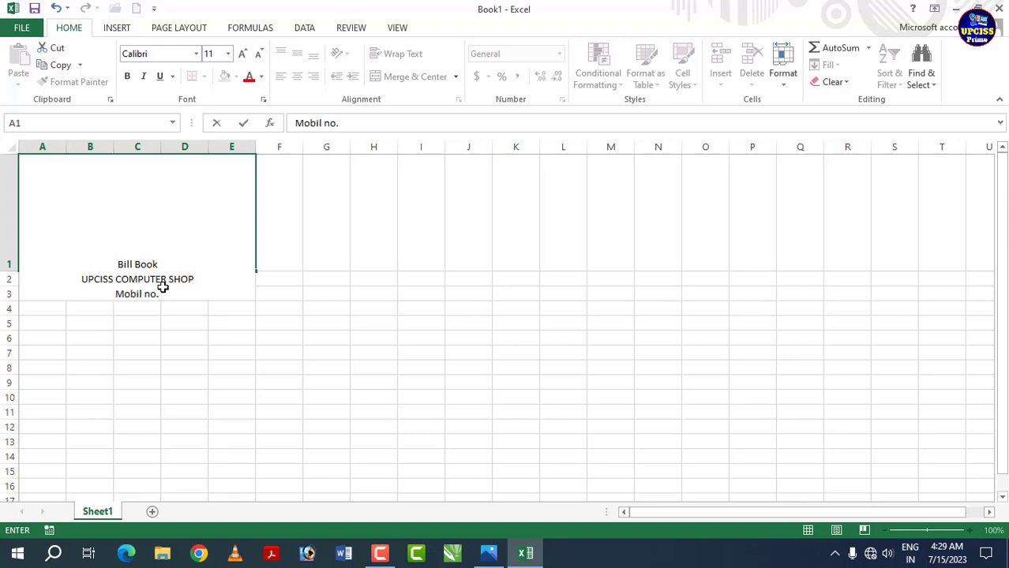
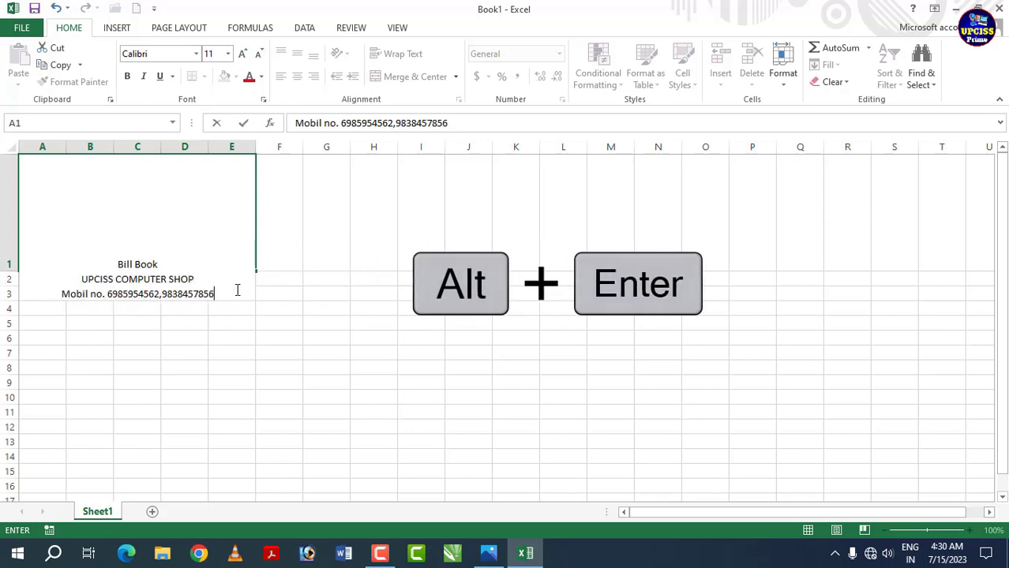
key("alt")
key("alt+Return")
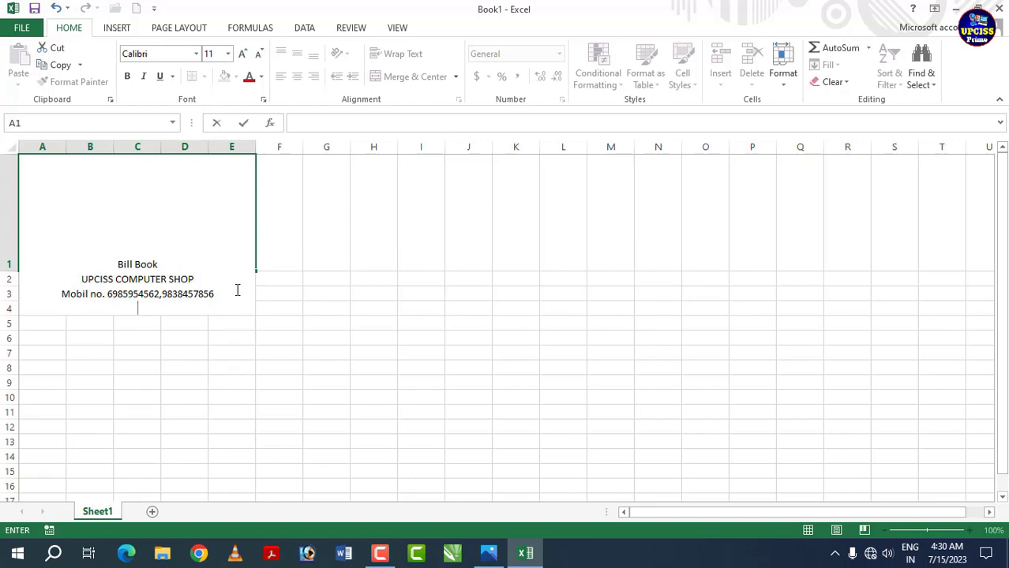
type("A")
type("ddress- Nighas")
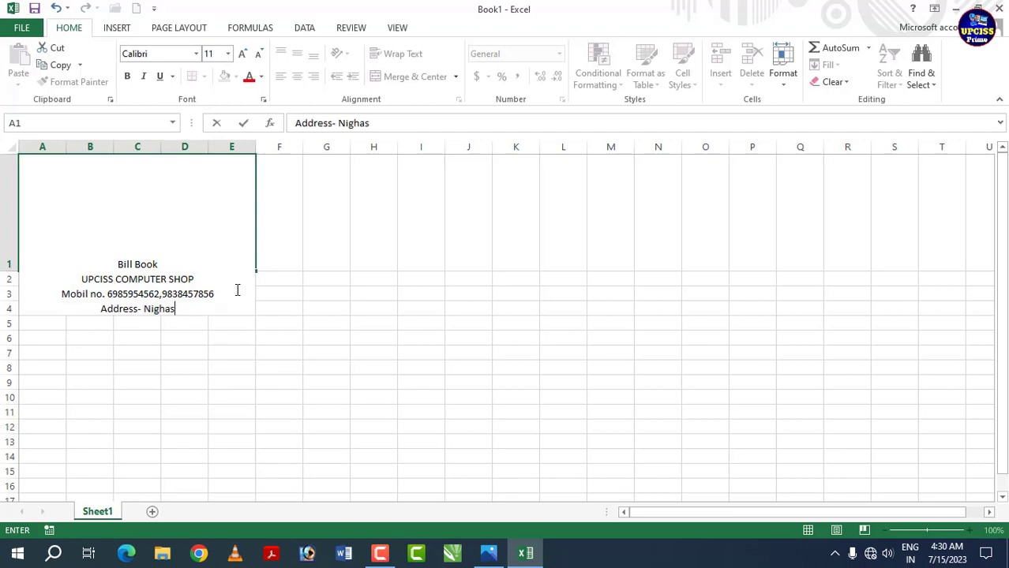
type("han road, Lakhimpur")
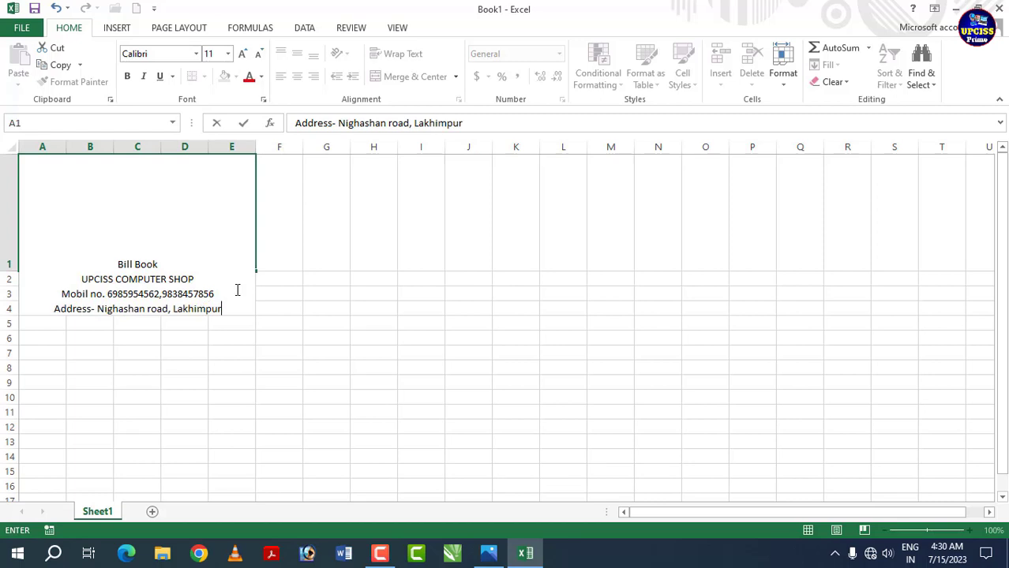
type(" Kheri, 262701")
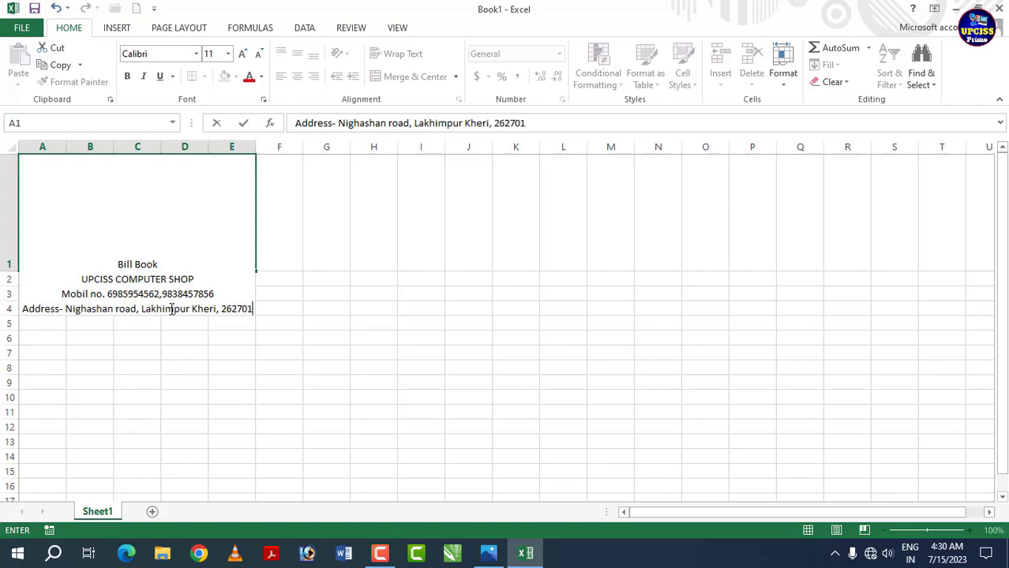
left_click(221, 335)
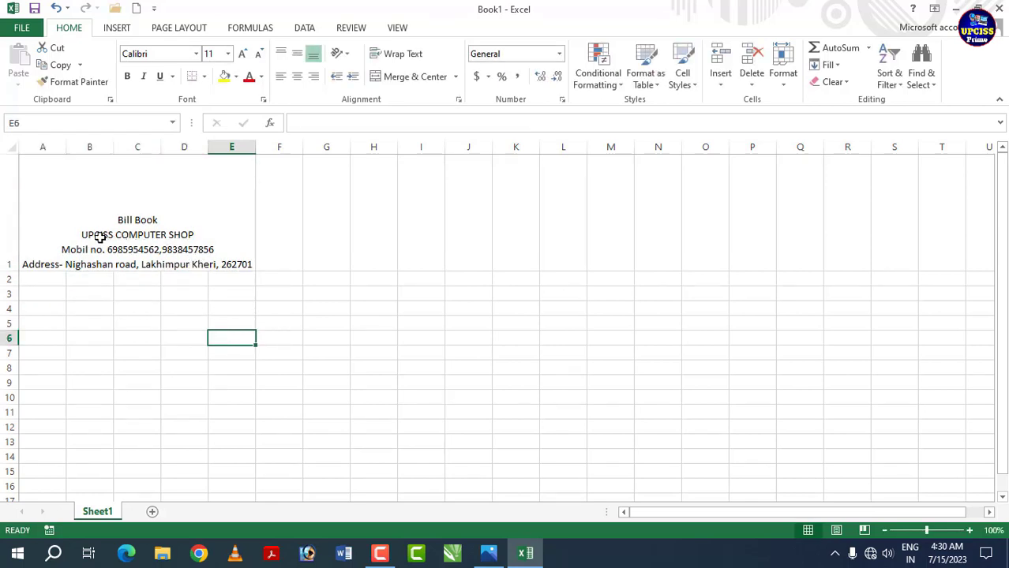
Step: Middle-align the header and move the pin code onto its own line labelled 'Pin No.'
left_click(169, 230)
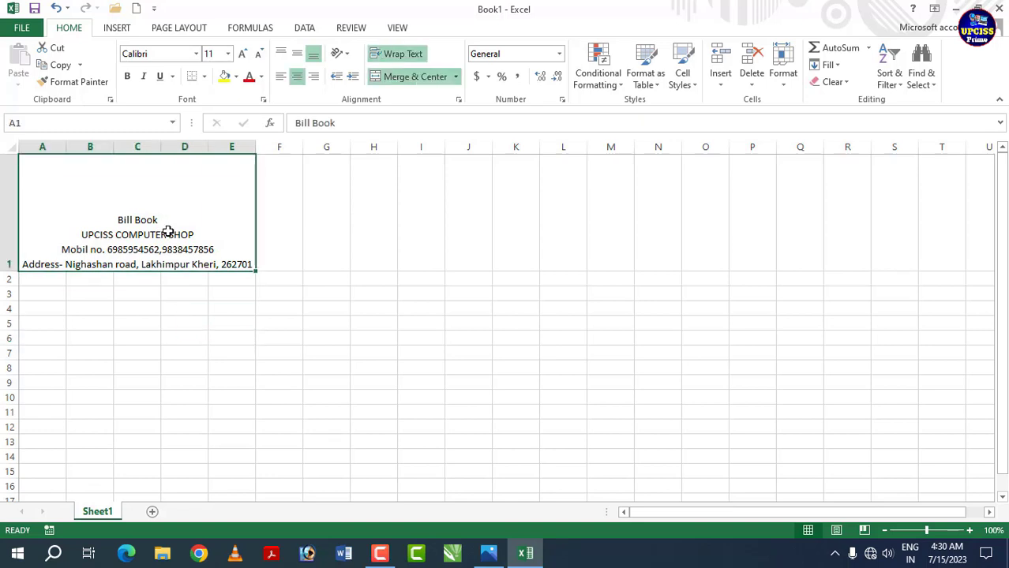
left_click(298, 56)
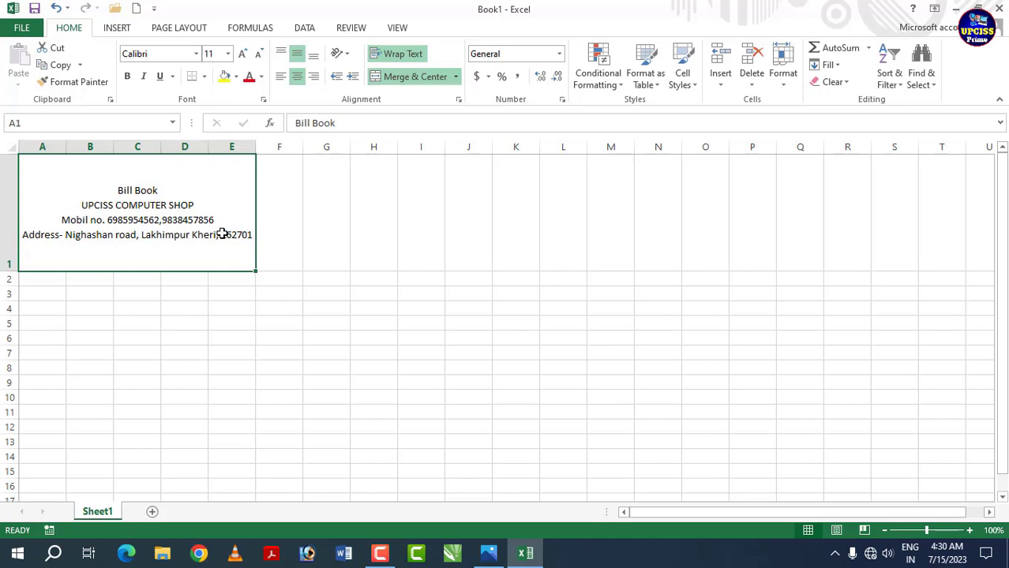
double_click(222, 235)
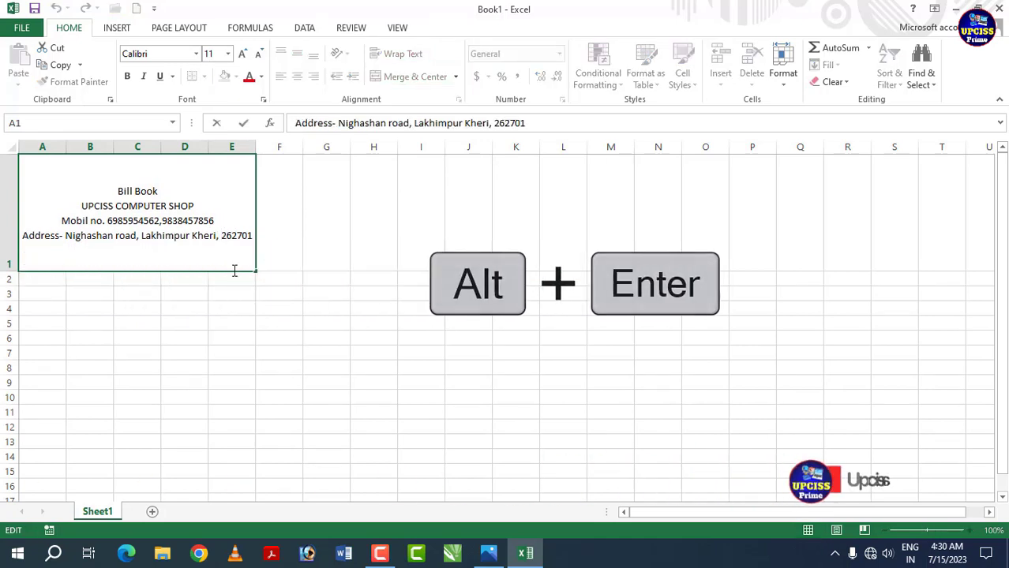
key("alt+Return")
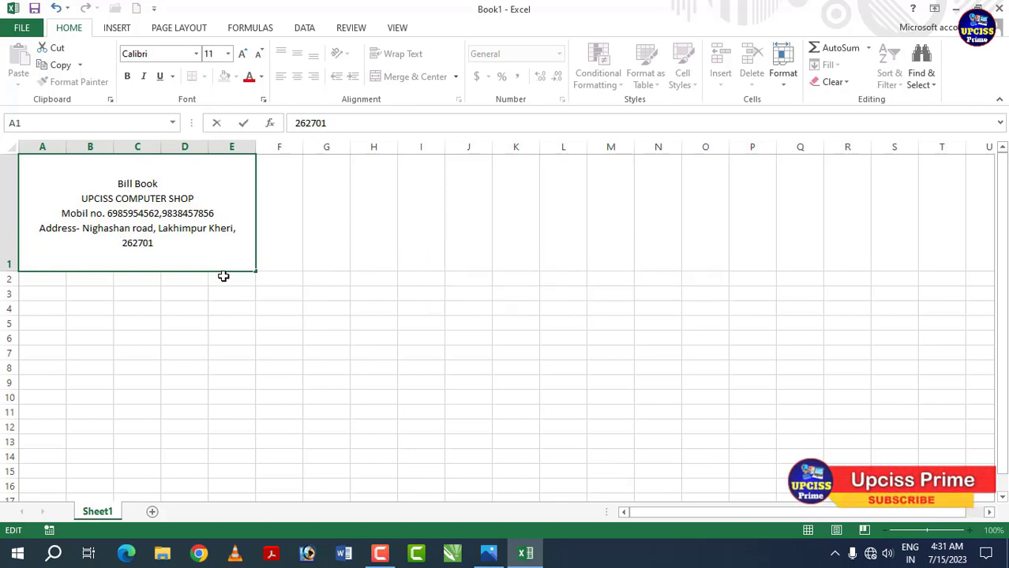
type("Pin")
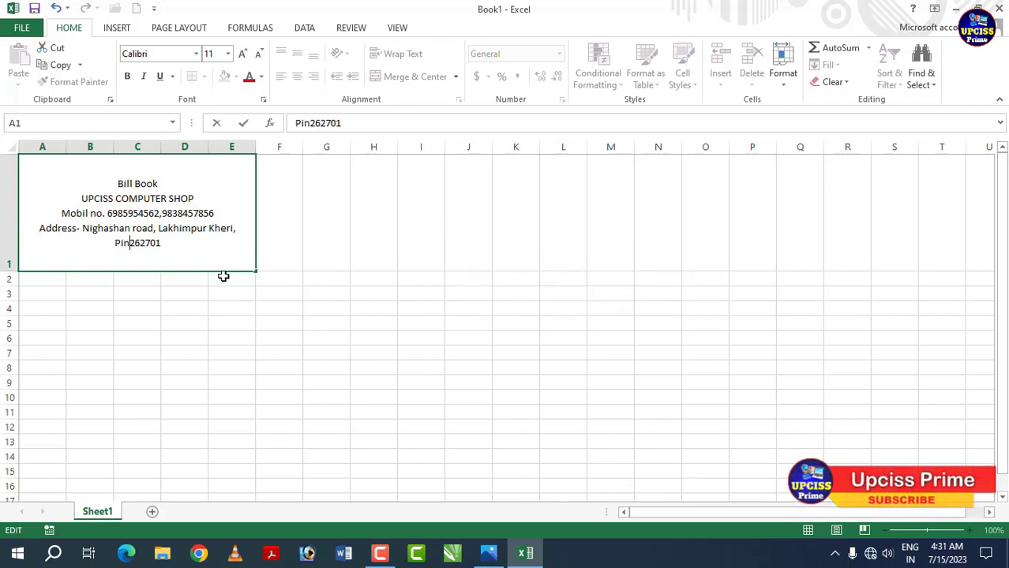
type(" No.")
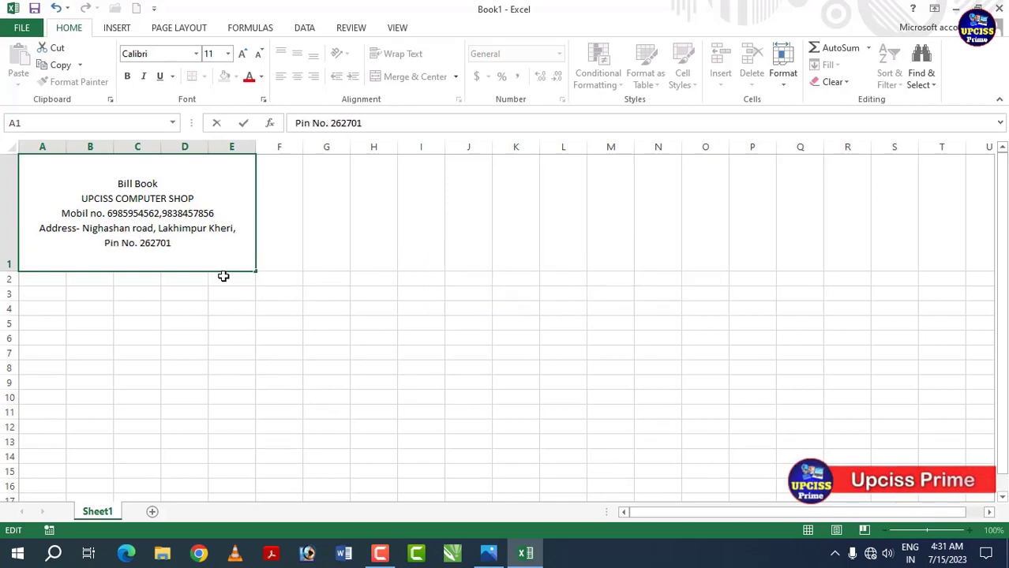
left_click(216, 309)
left_click(169, 226)
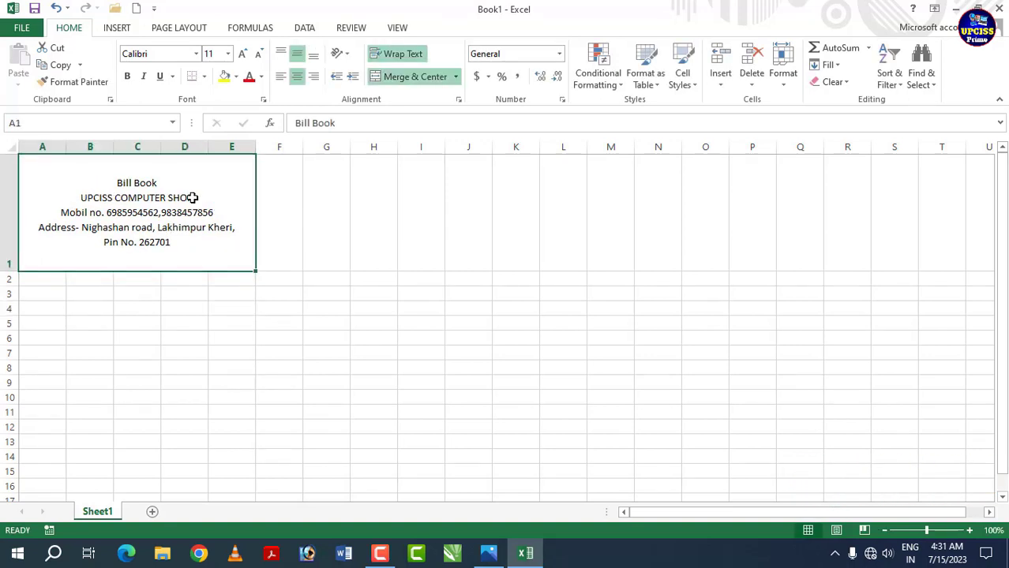
Step: Enlarge the 'UPCISS COMPUTER SHOP' line to 20 pt and make it bold
double_click(192, 198)
left_click_drag(193, 199, 81, 198)
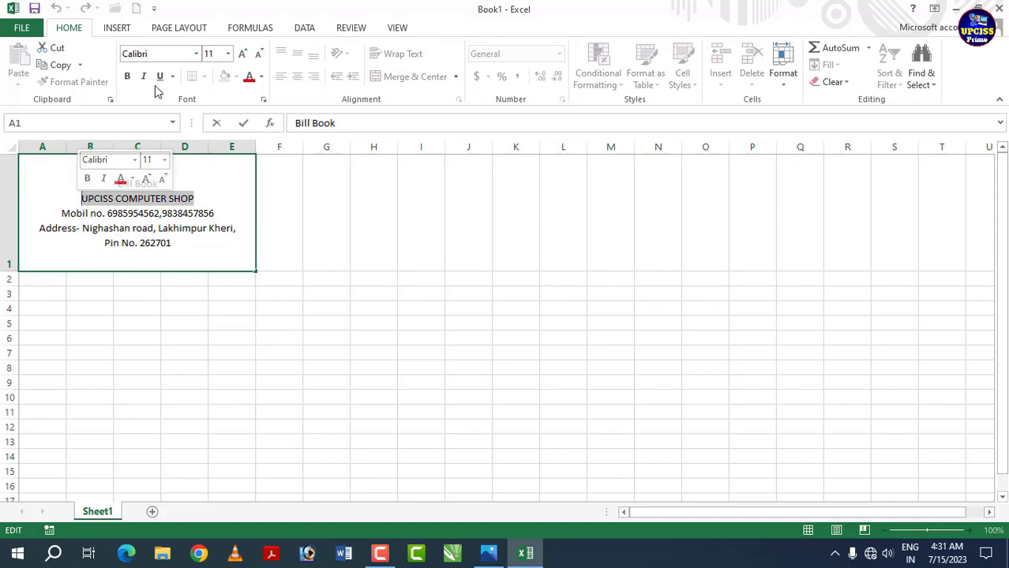
left_click(243, 54)
left_click(243, 54)
left_click(243, 54)
left_click(242, 53)
left_click(242, 54)
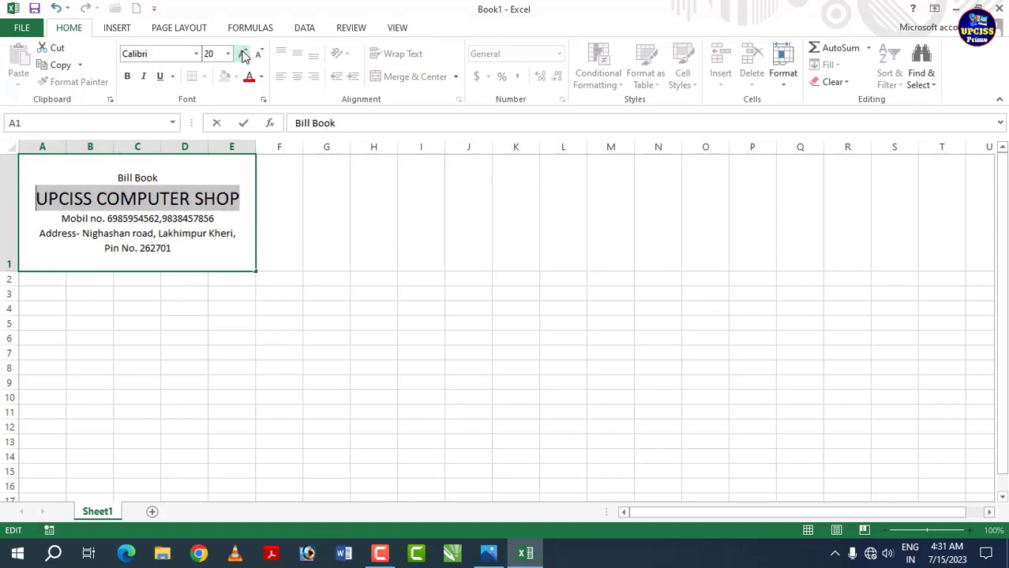
left_click(127, 76)
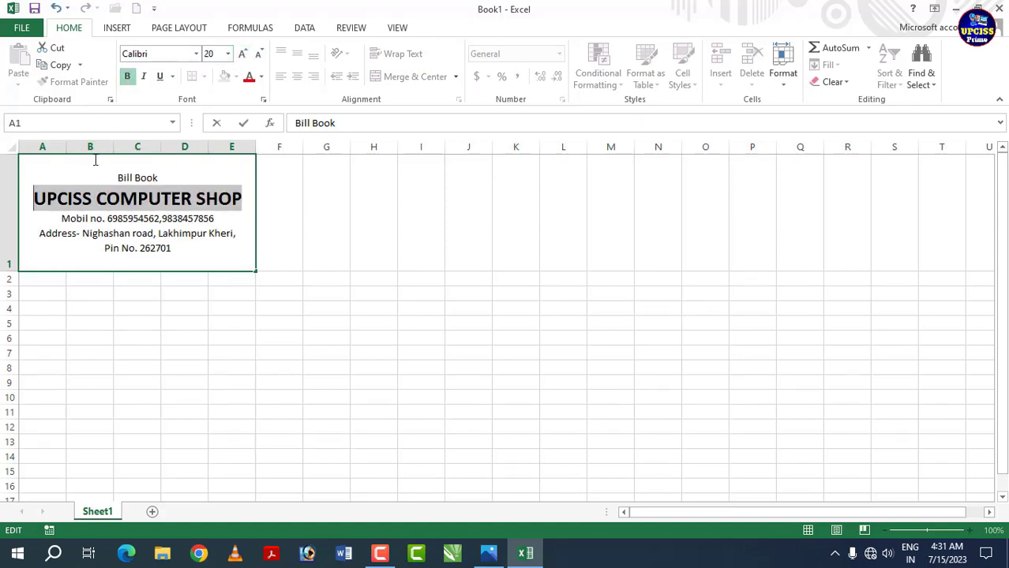
Step: Correct 'Mobil' to 'Mobile' and set the contact and address lines to 12 pt
left_click(222, 229)
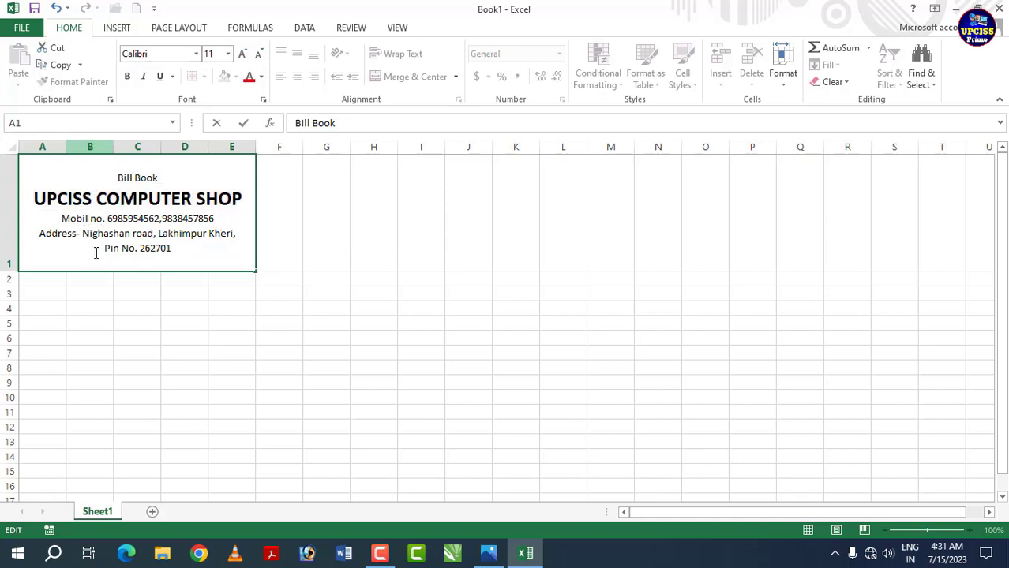
type("e")
left_click_drag(170, 248, 66, 227)
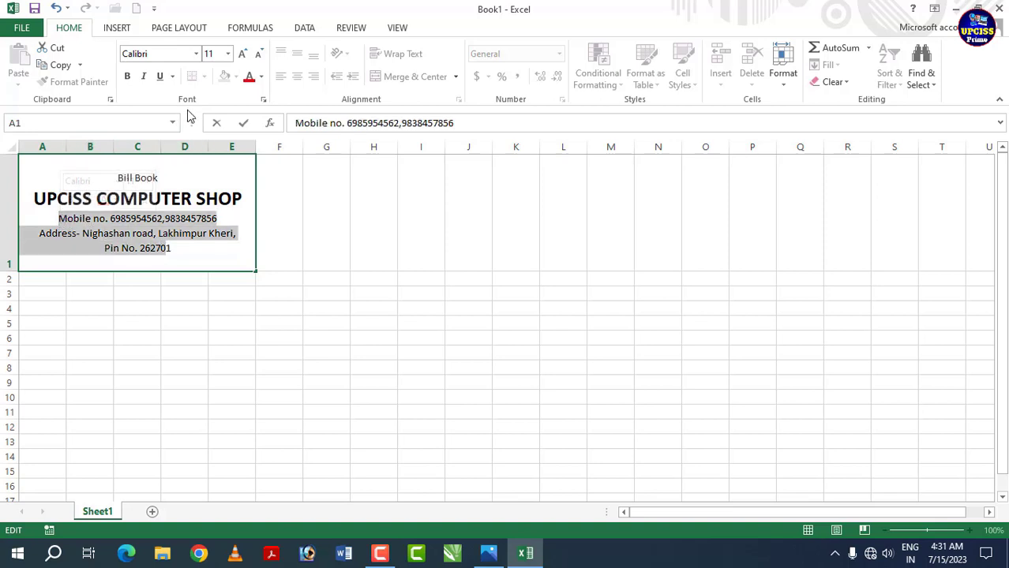
left_click(242, 54)
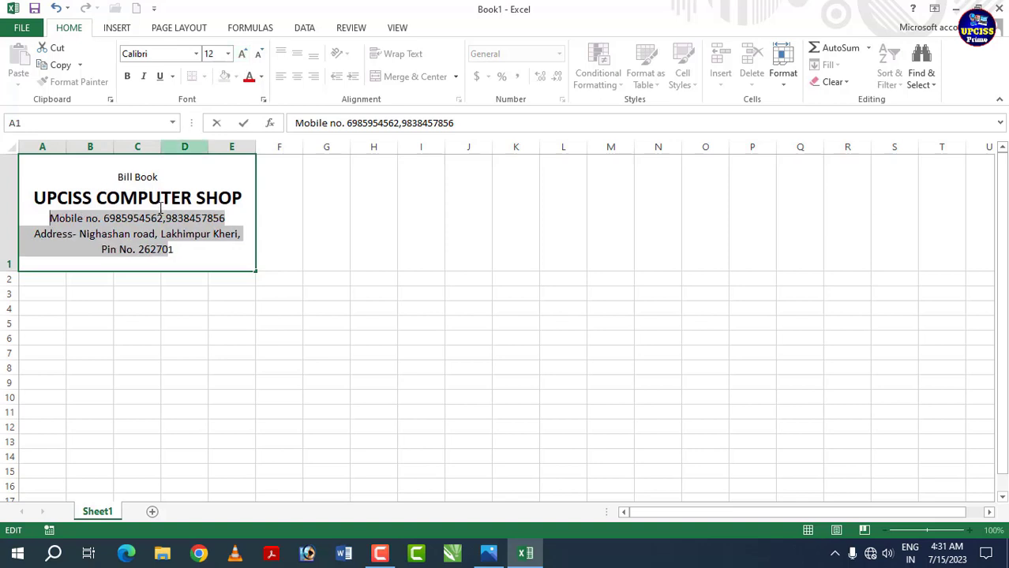
left_click(166, 236)
Step: Make 'Bill Book' bold at 12 pt and finish editing the header
left_click_drag(171, 177, 119, 177)
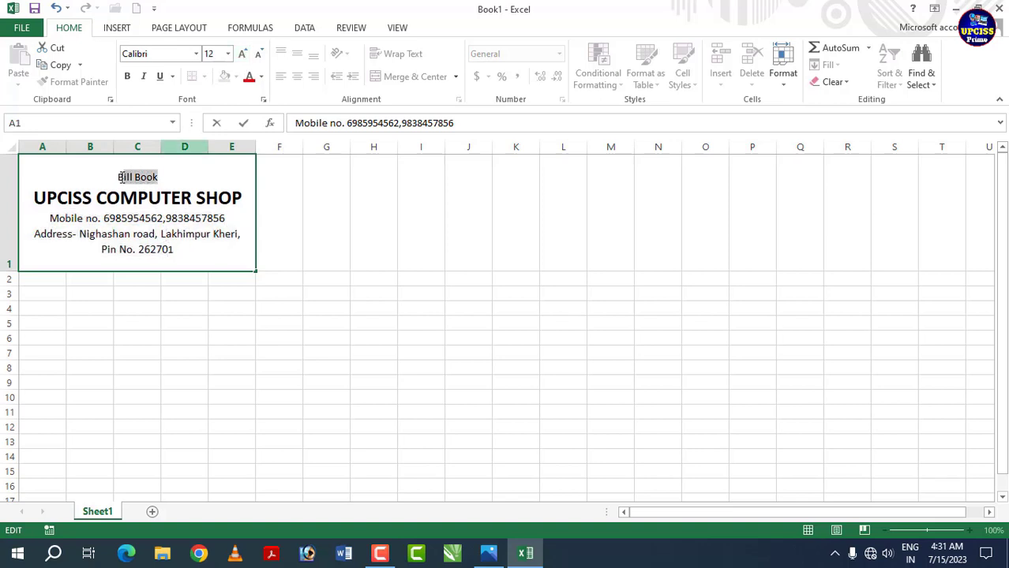
left_click(127, 76)
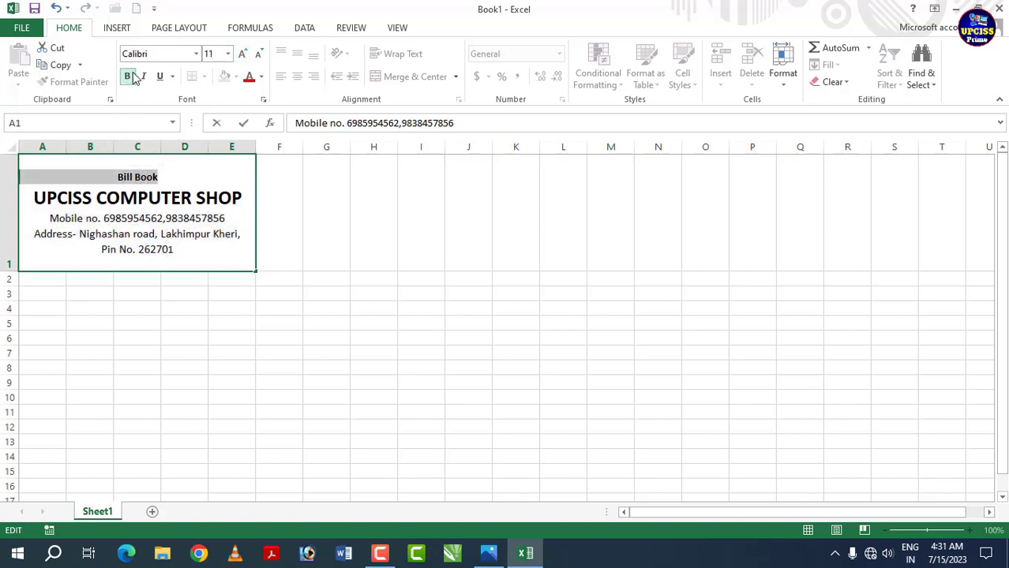
left_click(241, 54)
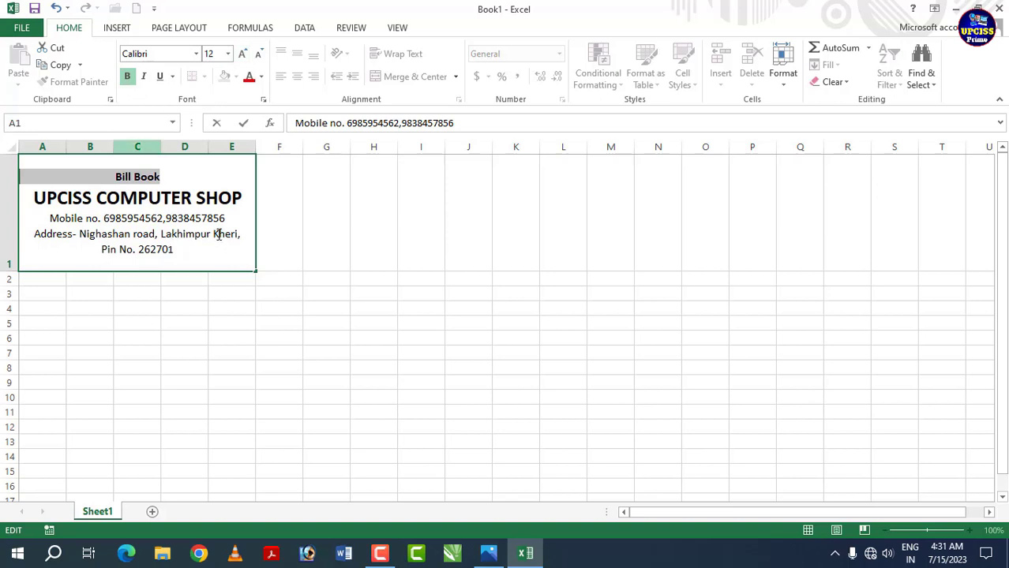
left_click(320, 230)
left_click(203, 218)
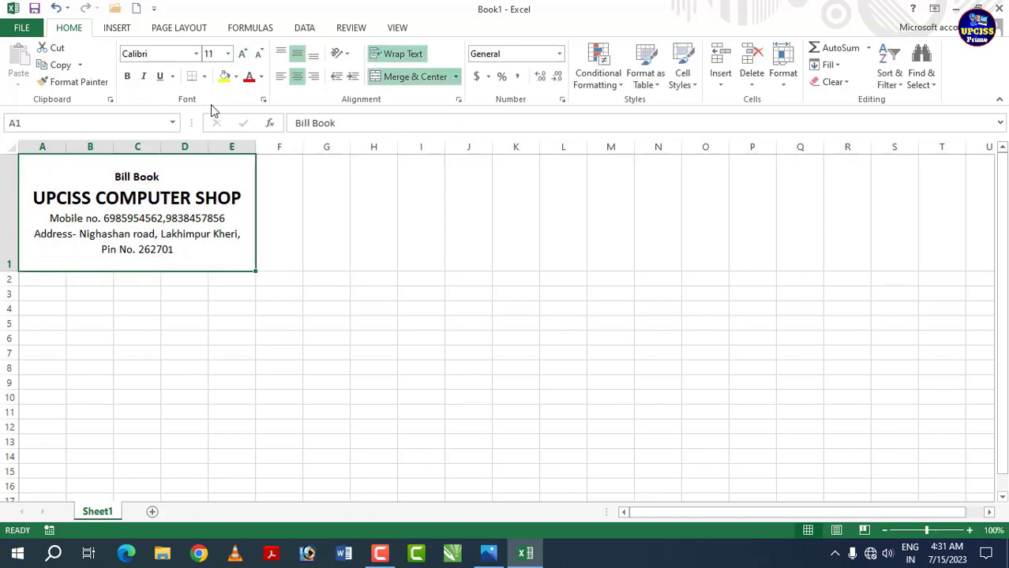
Step: Put an Outside Borders outline around the merged shop header
left_click(205, 76)
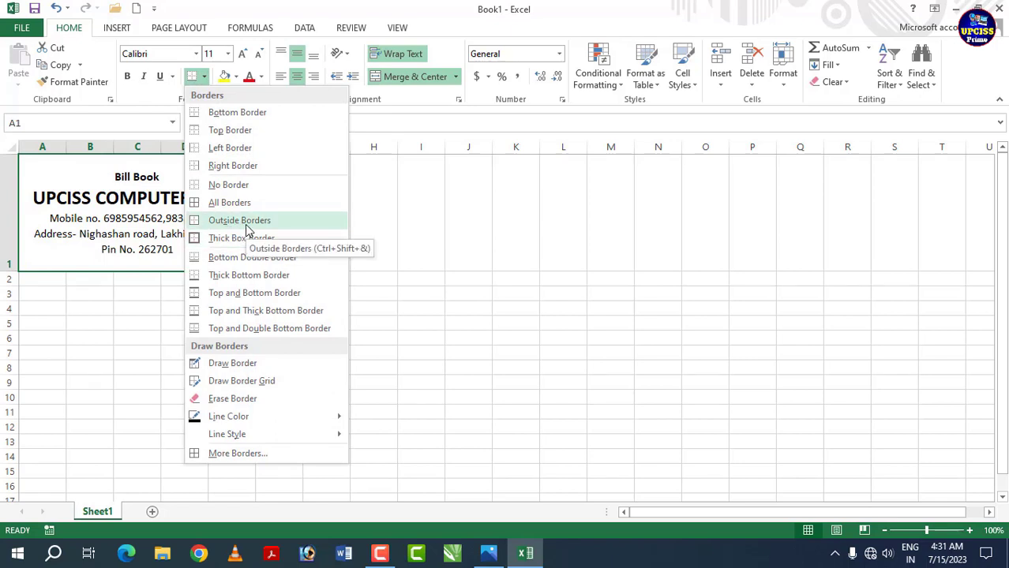
left_click(228, 225)
left_click(162, 306)
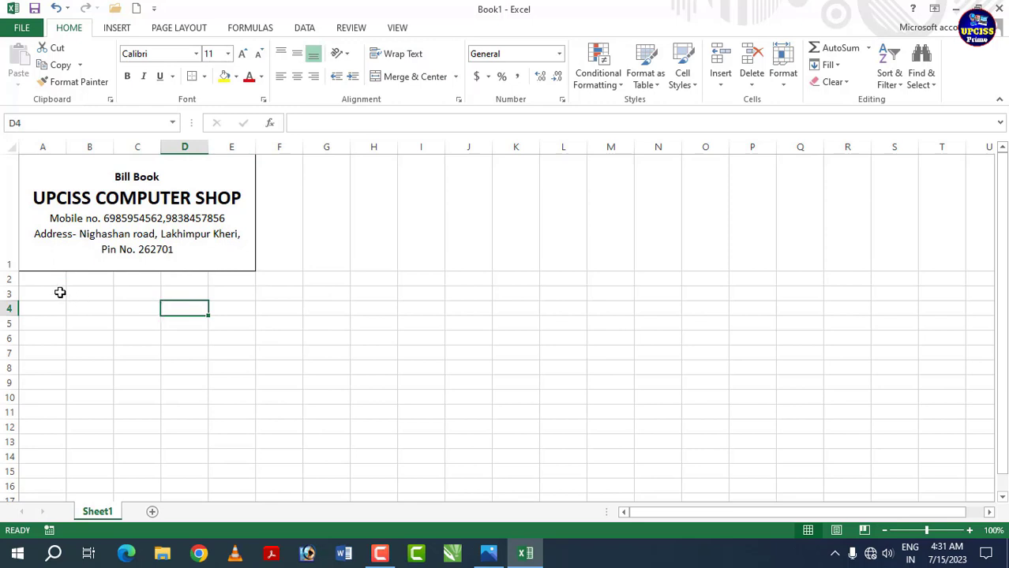
Step: Apply All Borders to cells A2 through E2
left_click(38, 280)
left_click(175, 279)
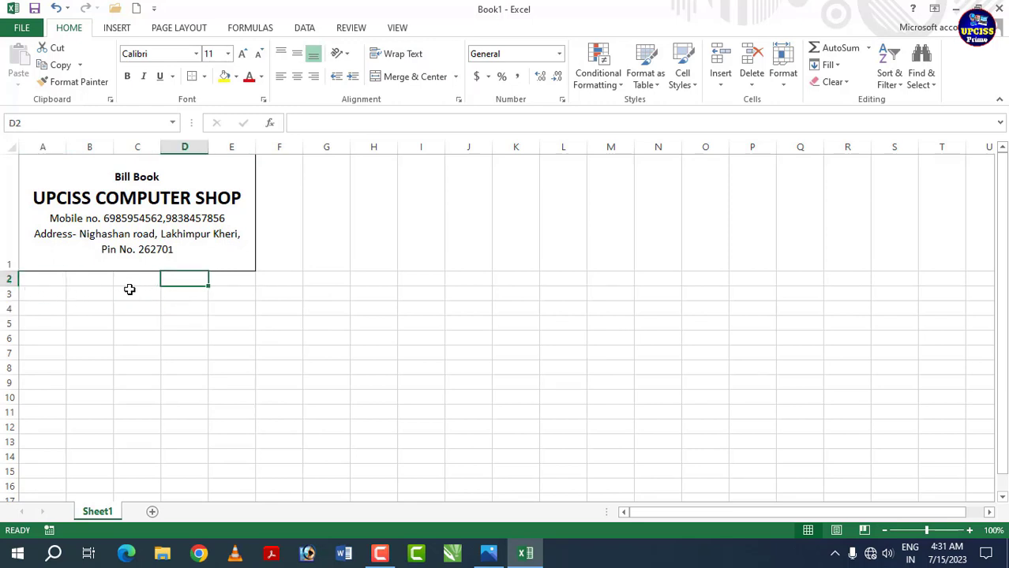
left_click_drag(31, 280, 234, 279)
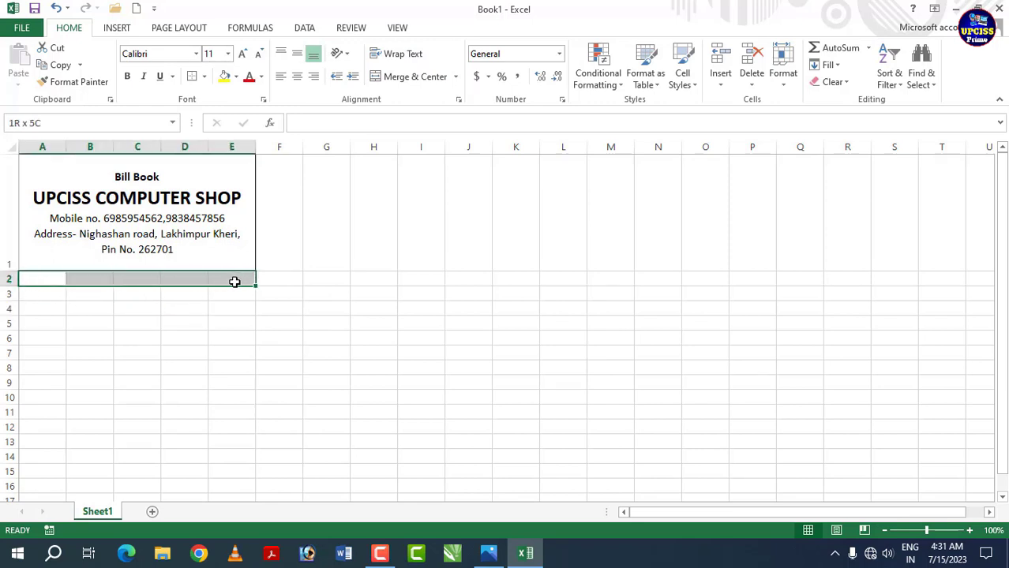
left_click(205, 77)
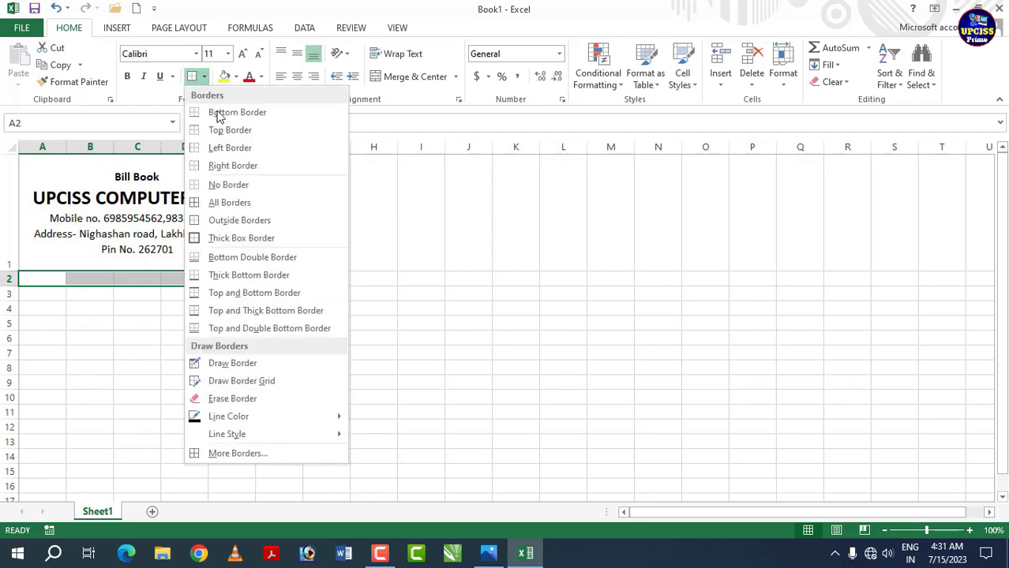
left_click(241, 201)
left_click_drag(183, 308, 183, 322)
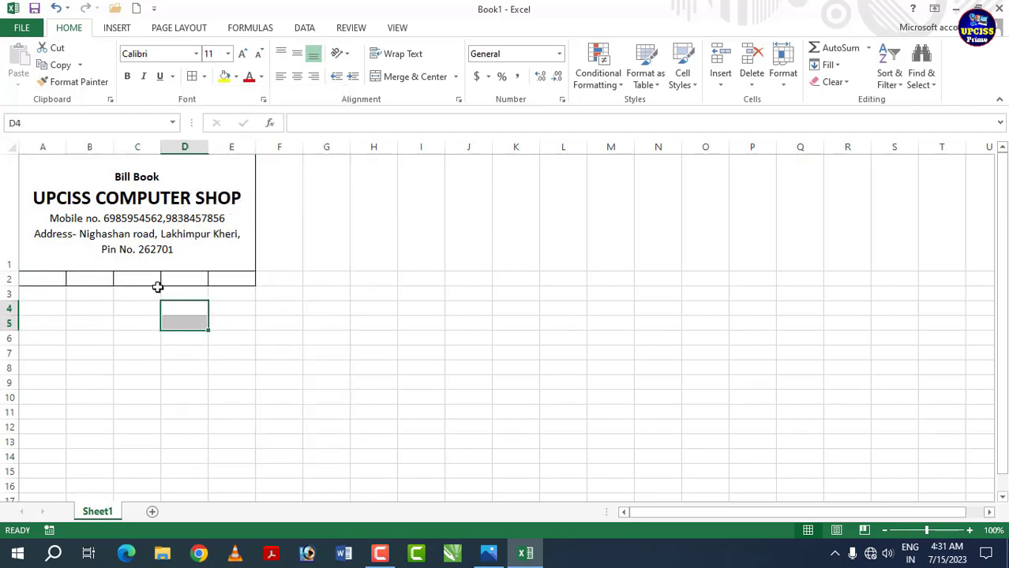
left_click_drag(43, 281, 72, 281)
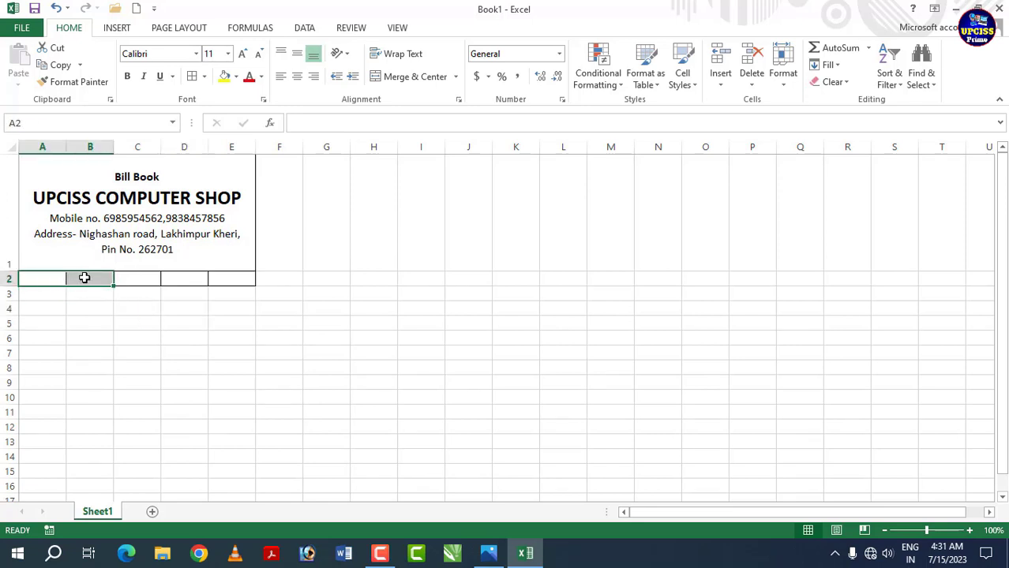
Step: Merge A2:B2 and enter the invoice number label there
left_click(425, 81)
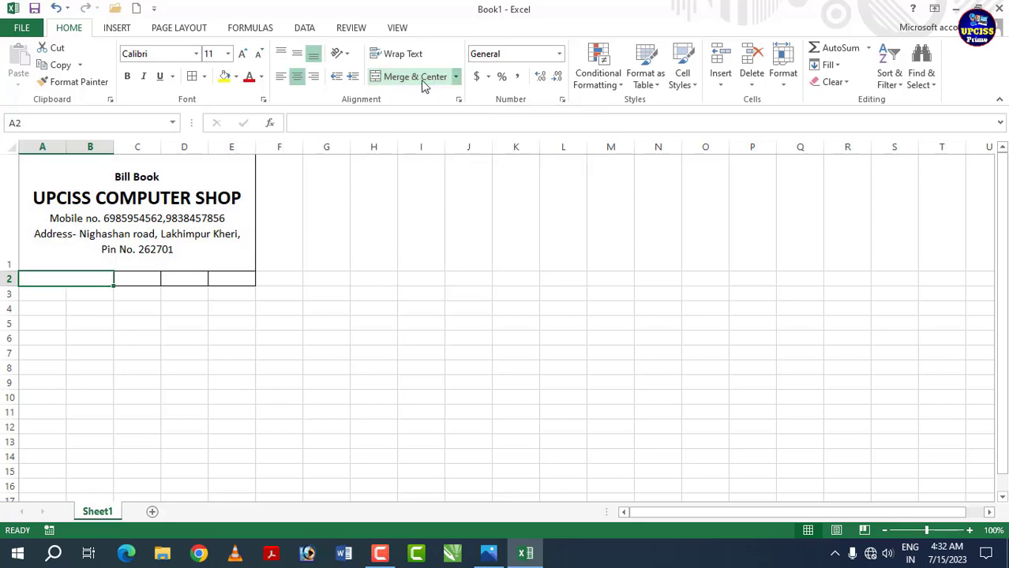
left_click(148, 320)
left_click(86, 284)
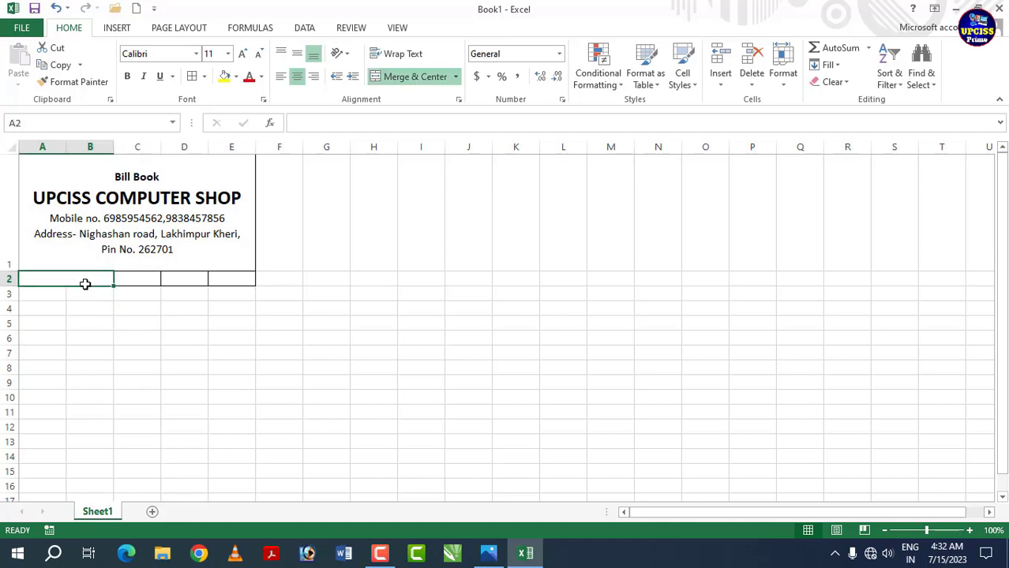
type("Inv")
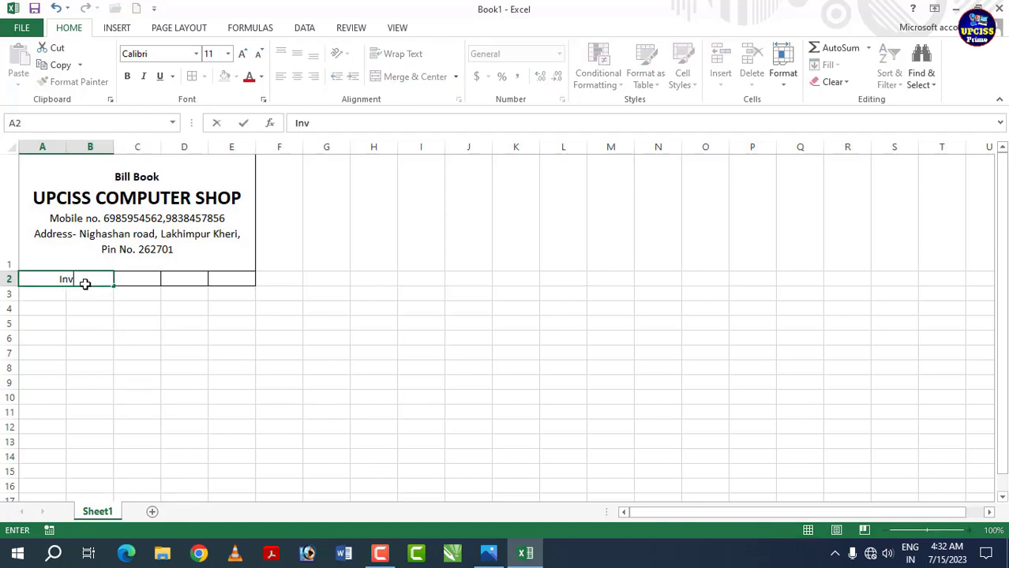
type("oice N")
type("o-142121")
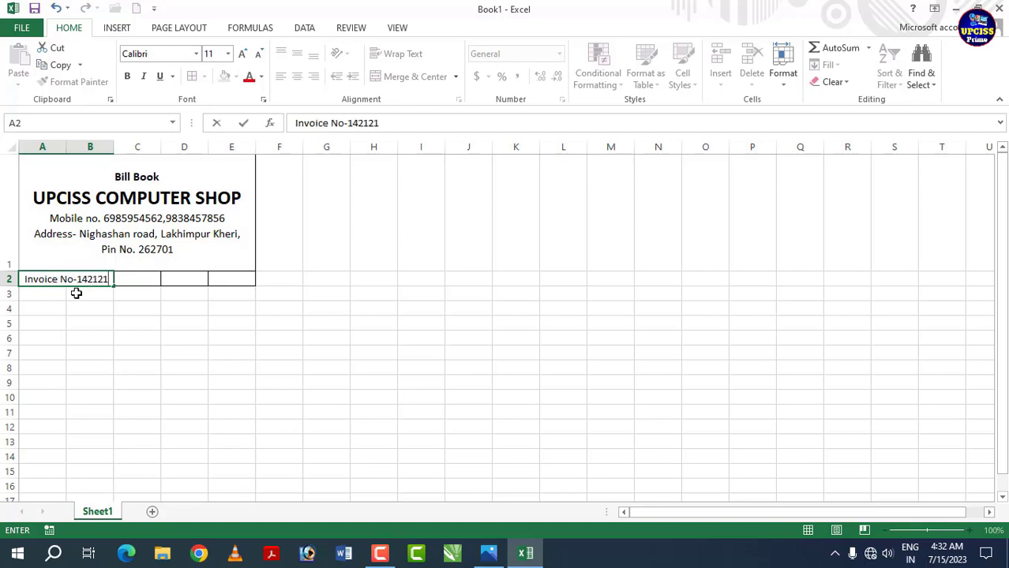
left_click(74, 294)
Step: Merge D2:E2 and enter 'Date 15/7/2023' in it
left_click_drag(203, 283, 215, 281)
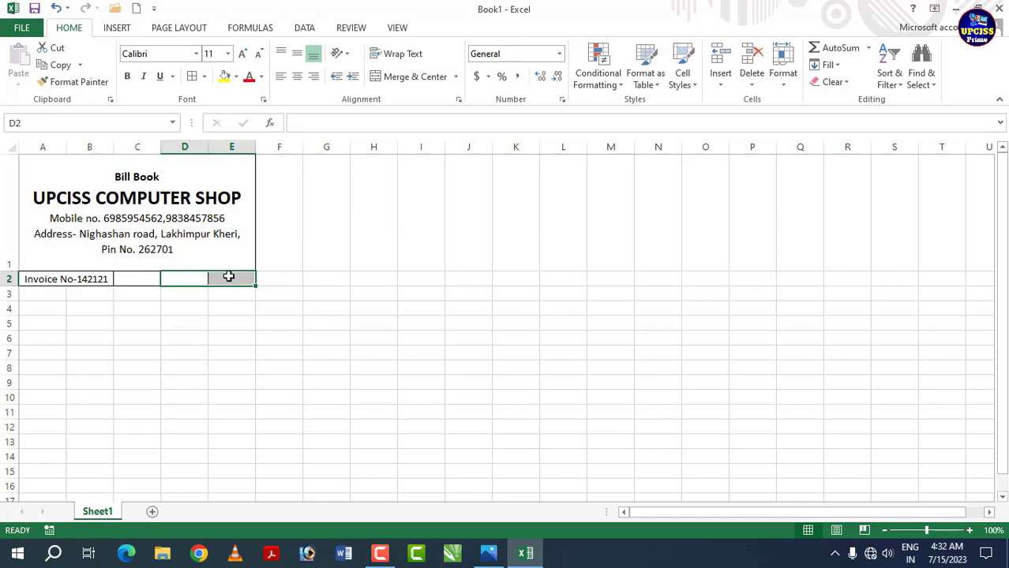
left_click(419, 76)
left_click(208, 304)
left_click(209, 282)
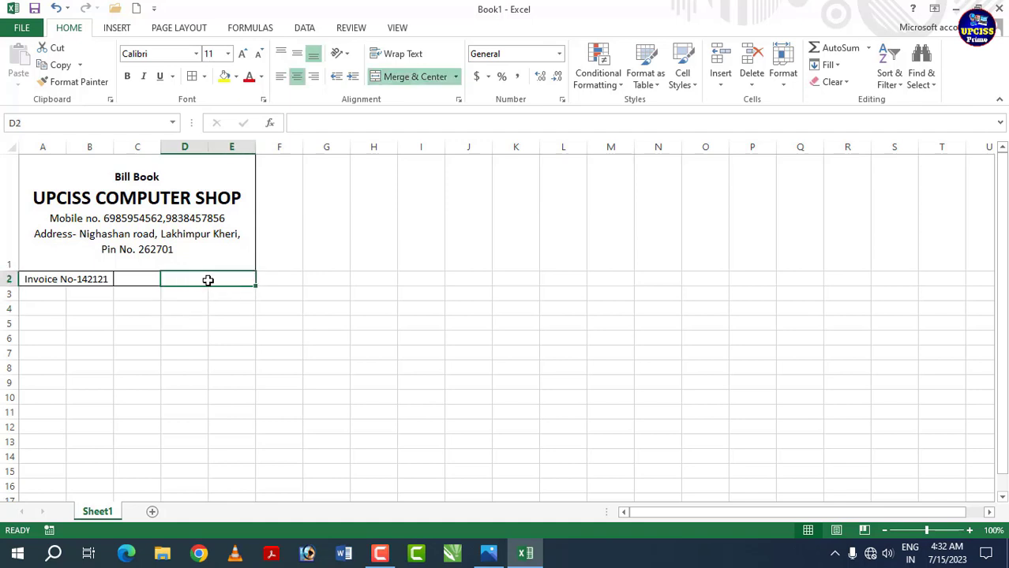
type("Date")
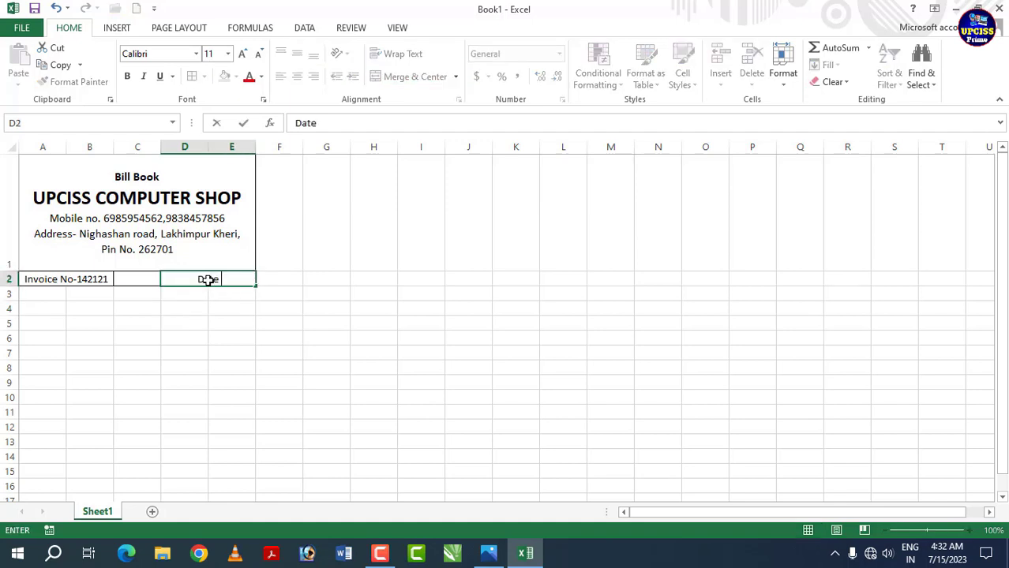
type(" 15/7/2023")
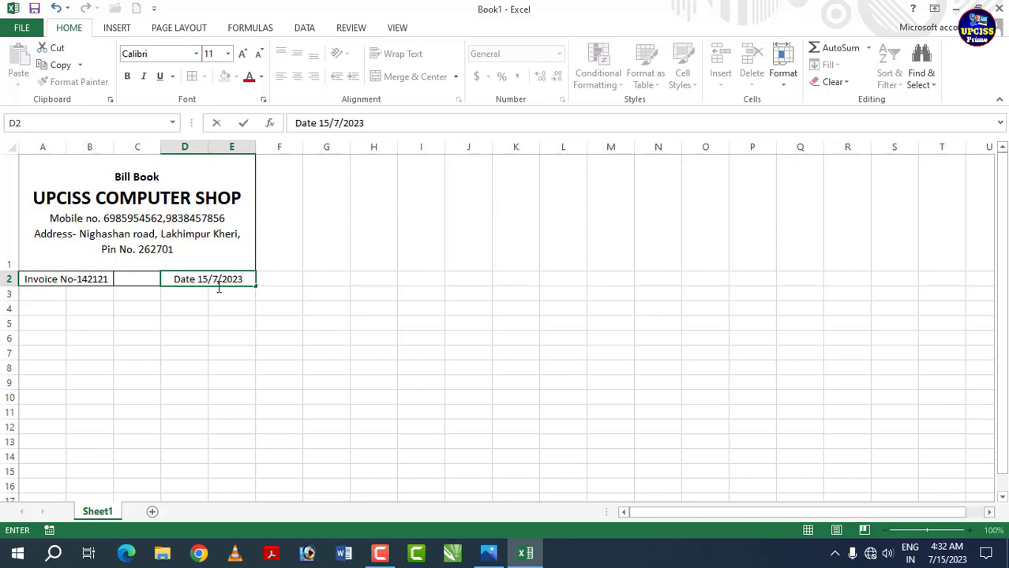
left_click(224, 295)
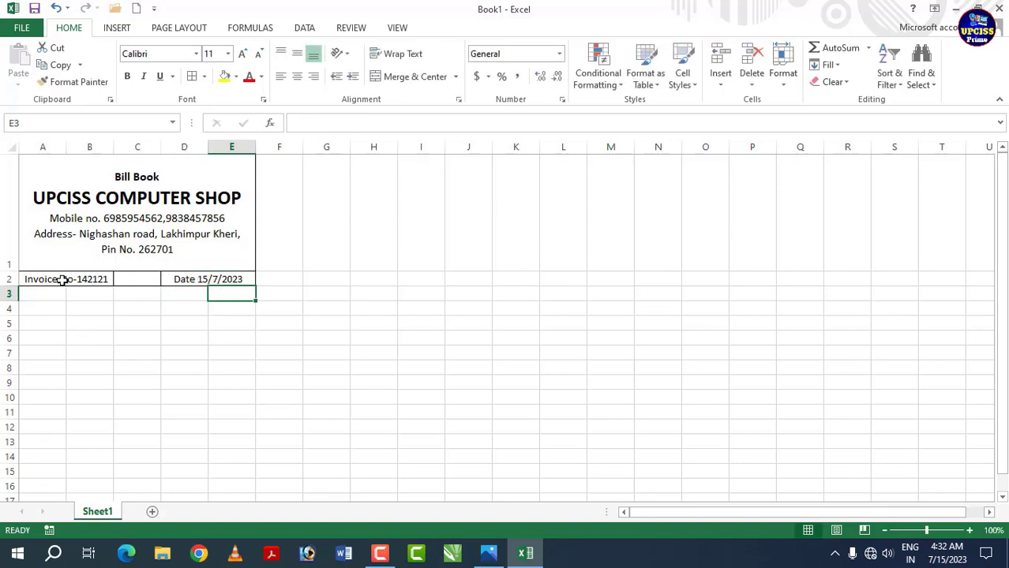
left_click_drag(67, 278, 198, 276)
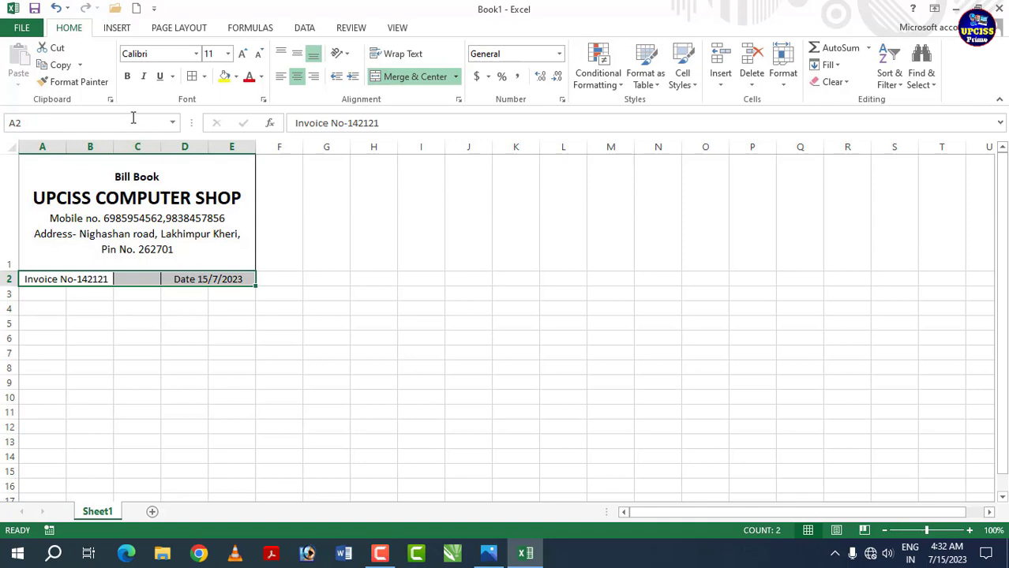
Step: Bold the invoice and date row, then merge A3:E3 and type 'Name' there
left_click(127, 75)
left_click(140, 349)
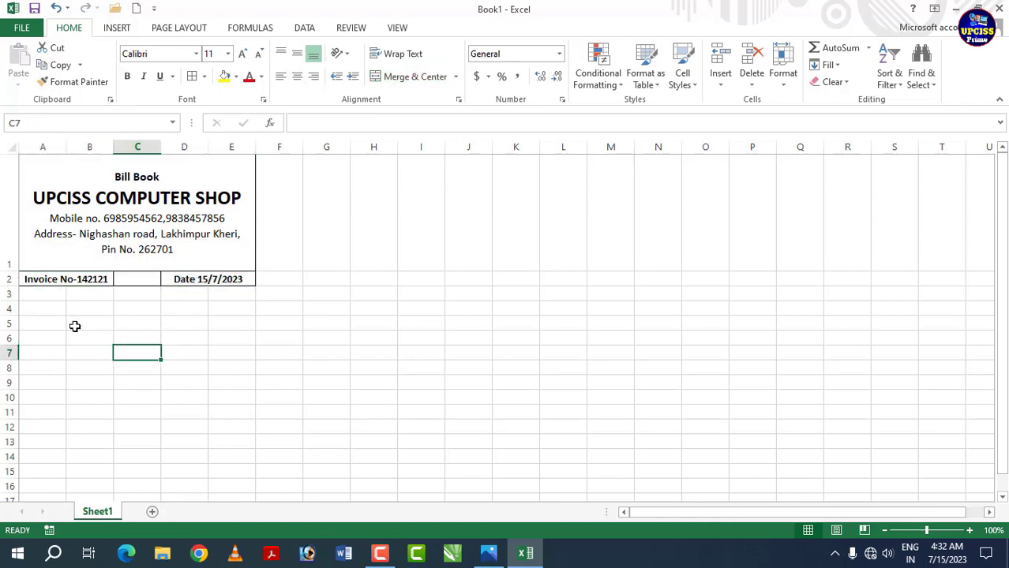
left_click(74, 296)
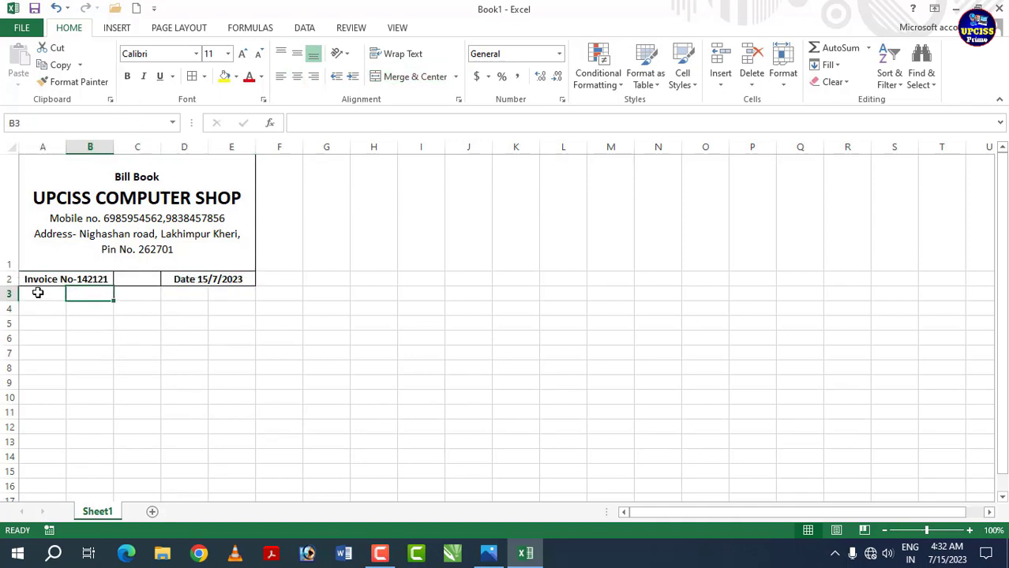
left_click_drag(37, 292, 226, 291)
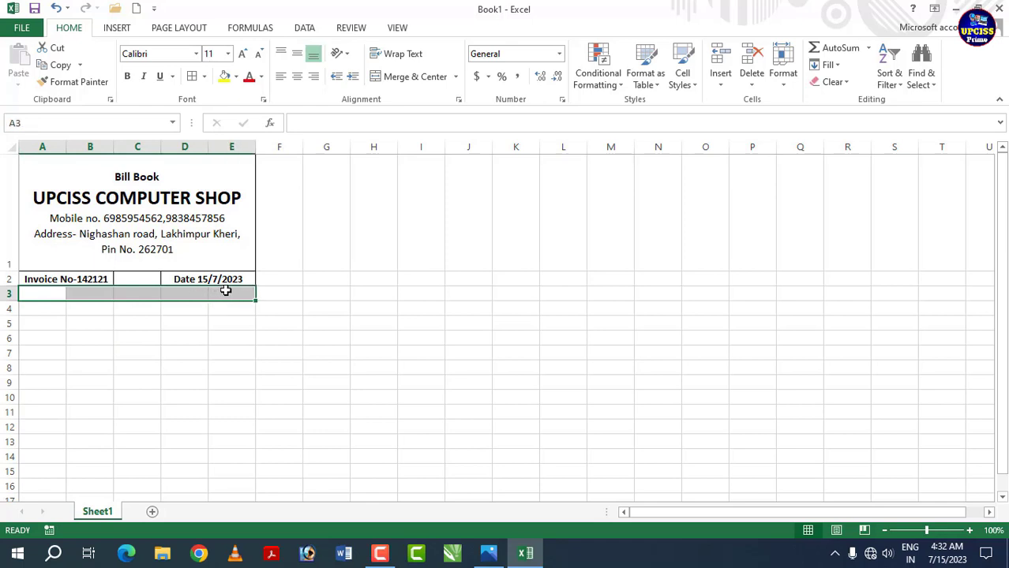
left_click(411, 77)
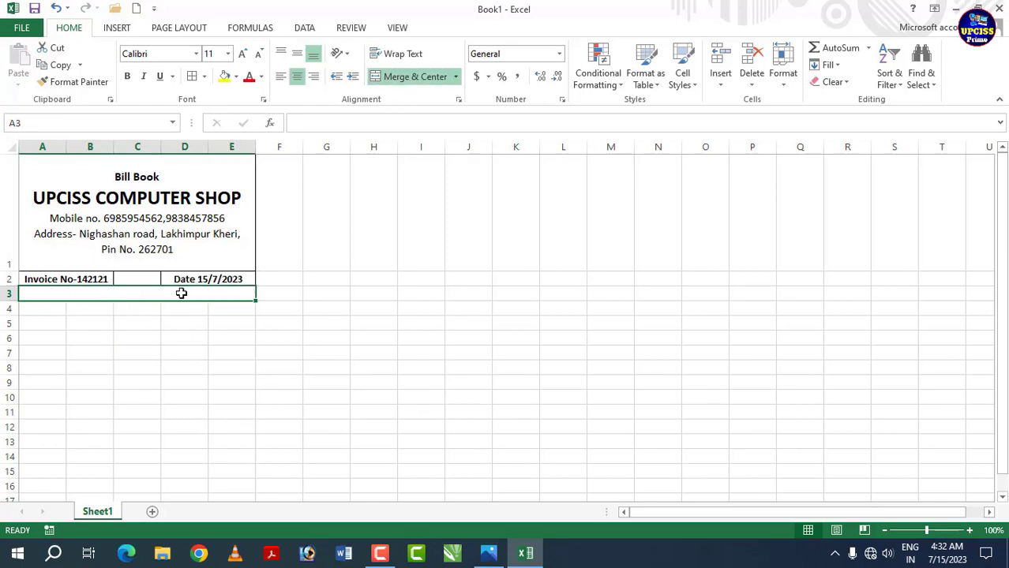
left_click(148, 348)
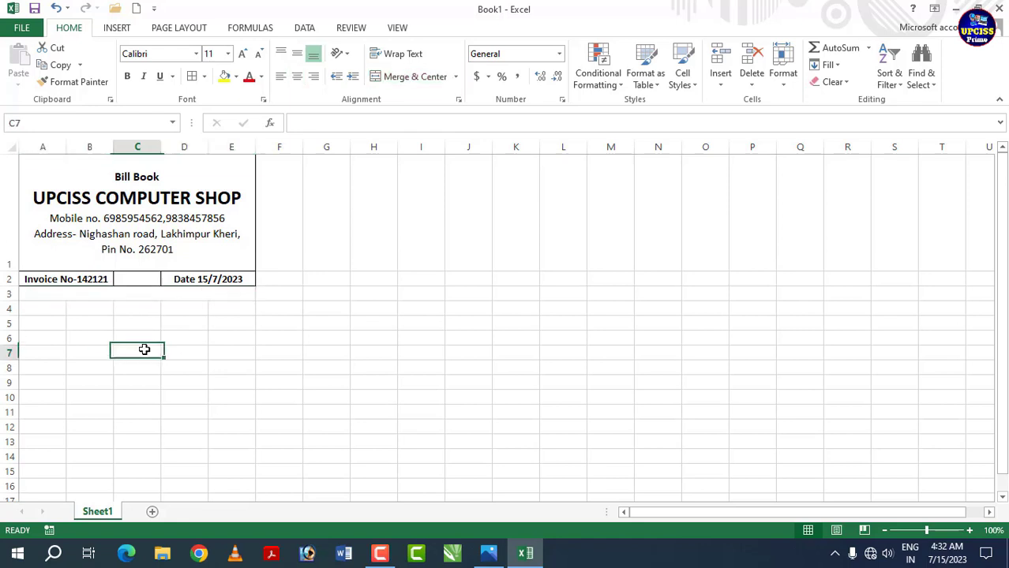
left_click(72, 294)
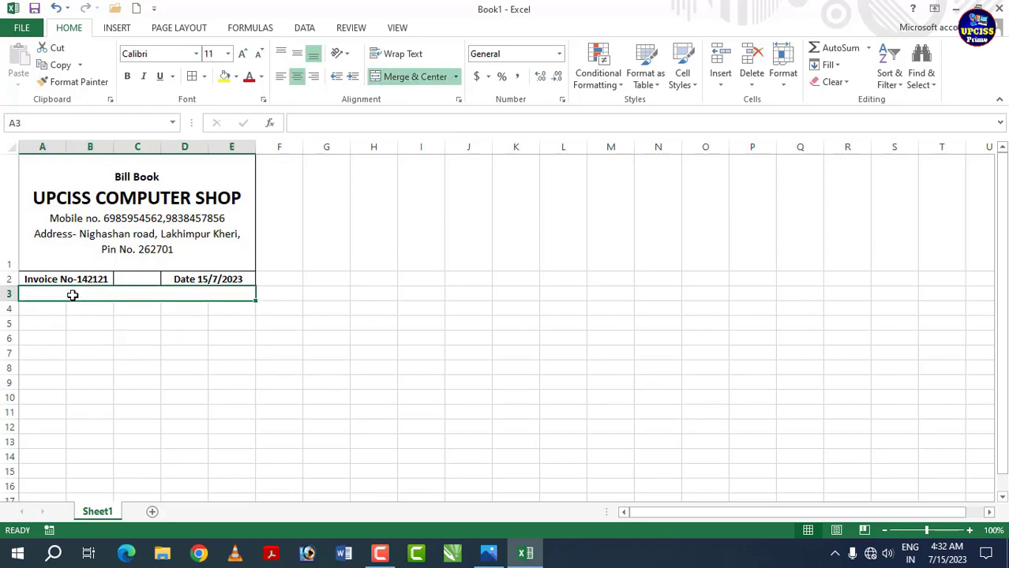
type("Name")
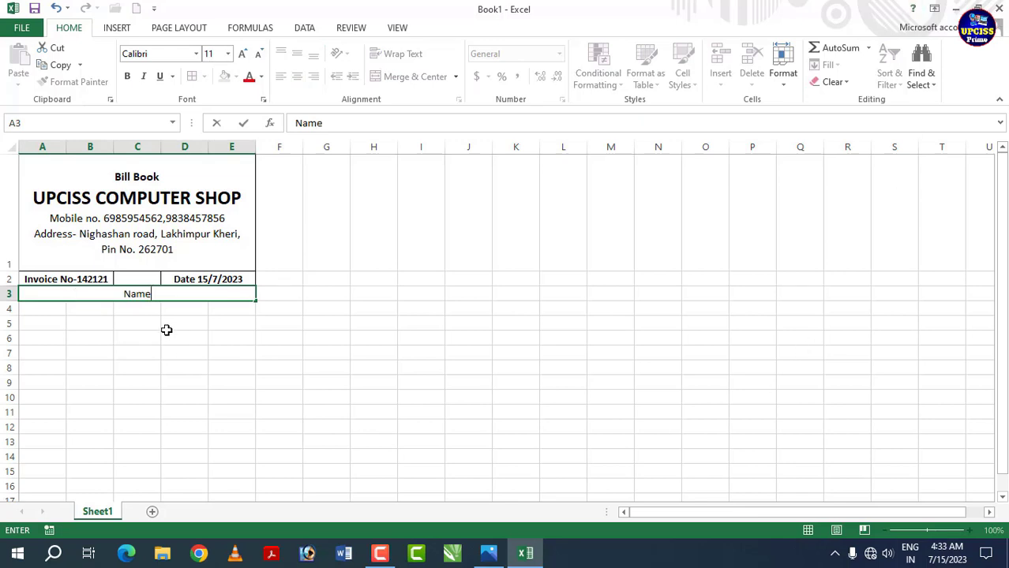
Step: Make row 3 taller and align the Name cell to the top left
left_click(67, 323)
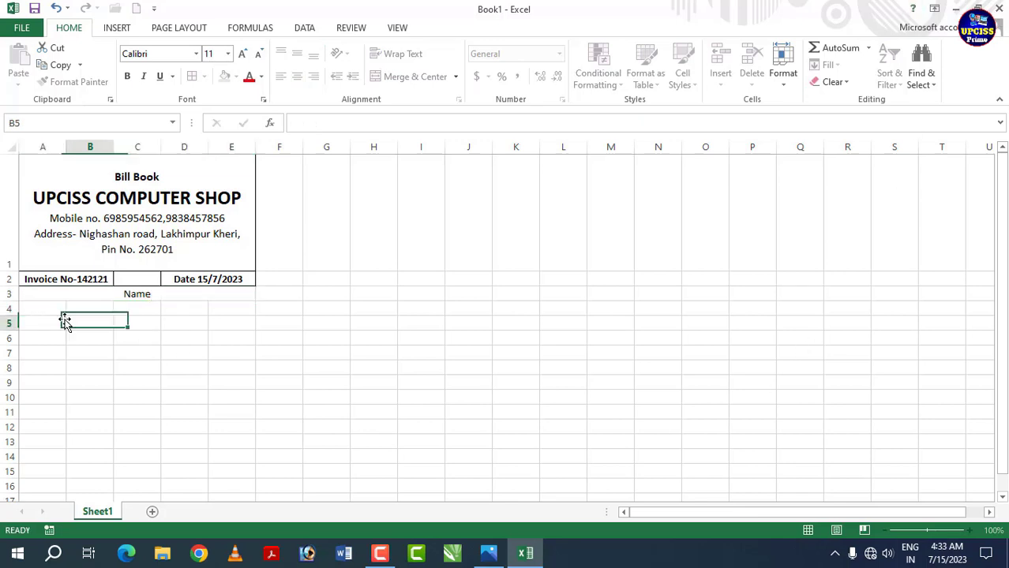
left_click_drag(15, 299, 14, 316)
left_click(116, 304)
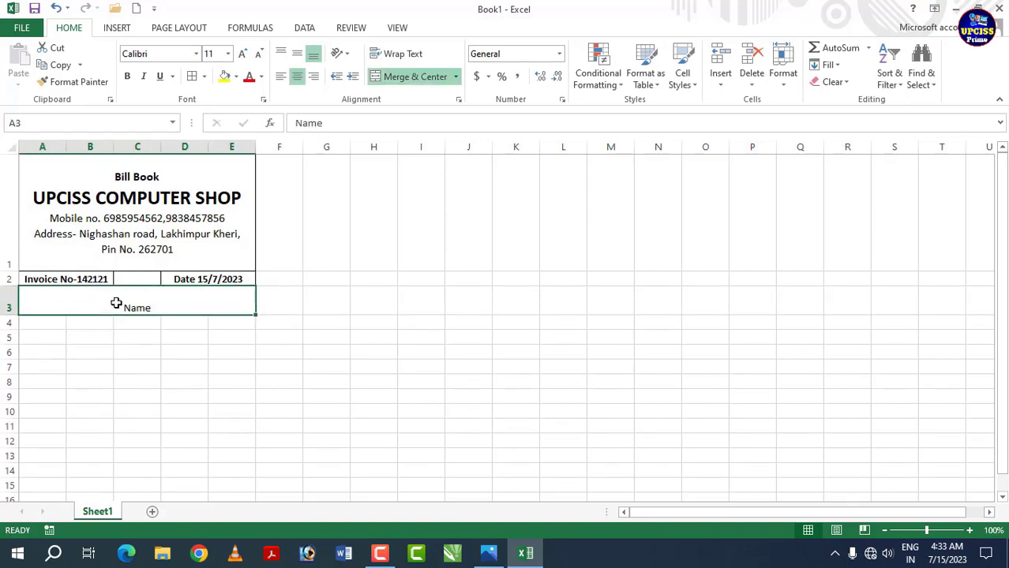
left_click(281, 78)
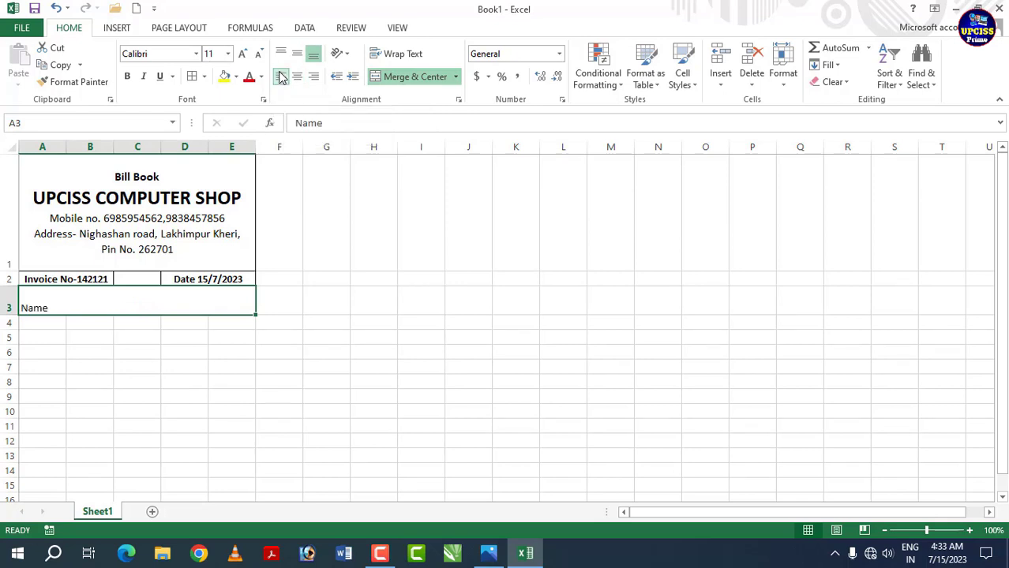
left_click(281, 53)
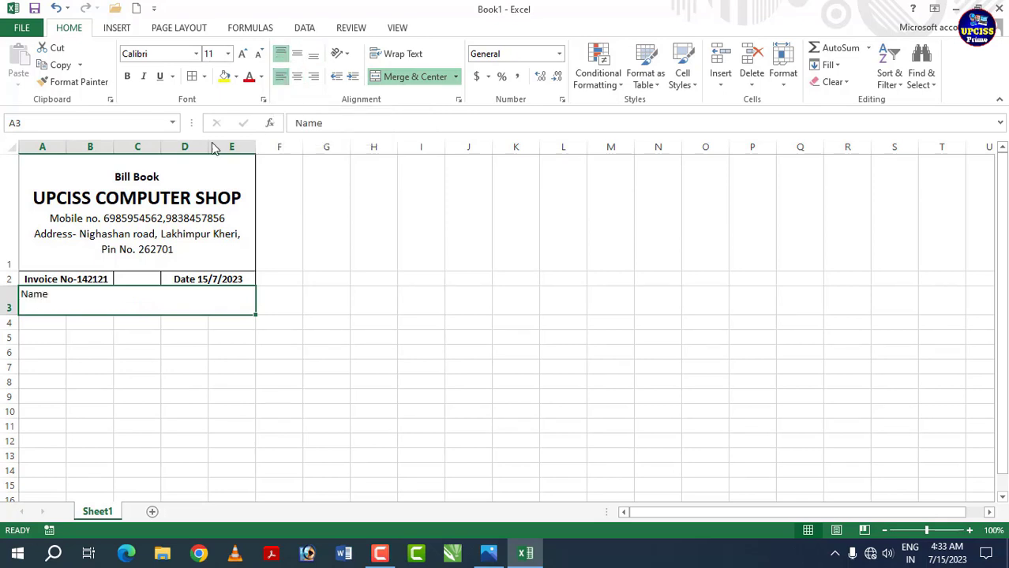
Step: Add two dotted fill-in lines after 'Name' in the merged cell
double_click(72, 296)
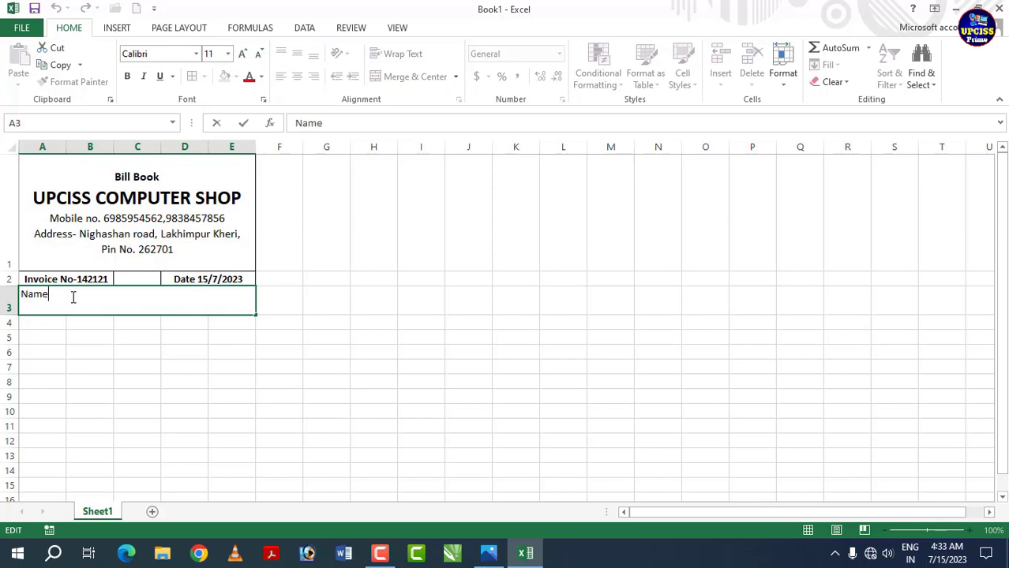
type(".............")
type("...............................................")
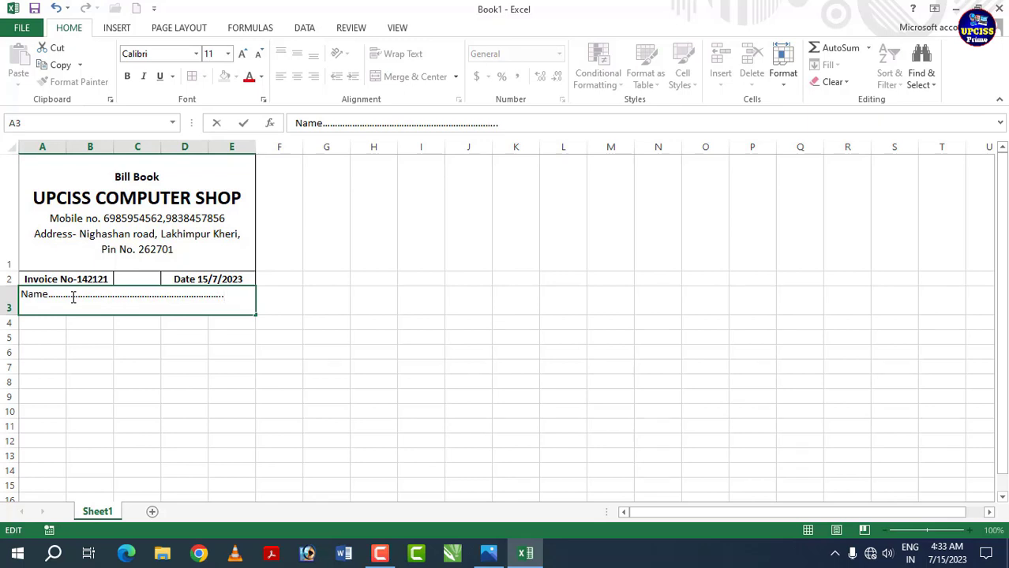
key("alt+Return")
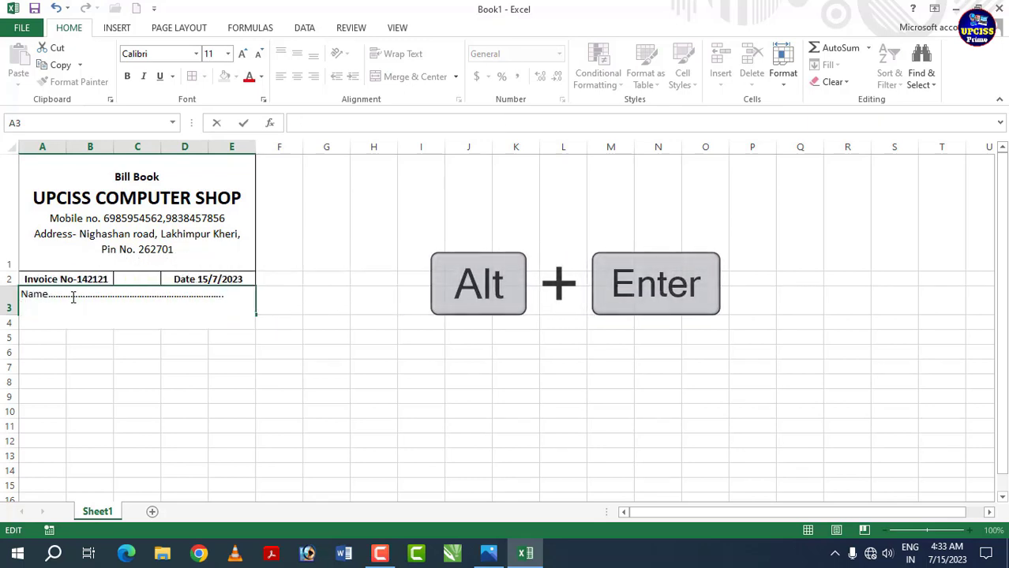
type("........................................")
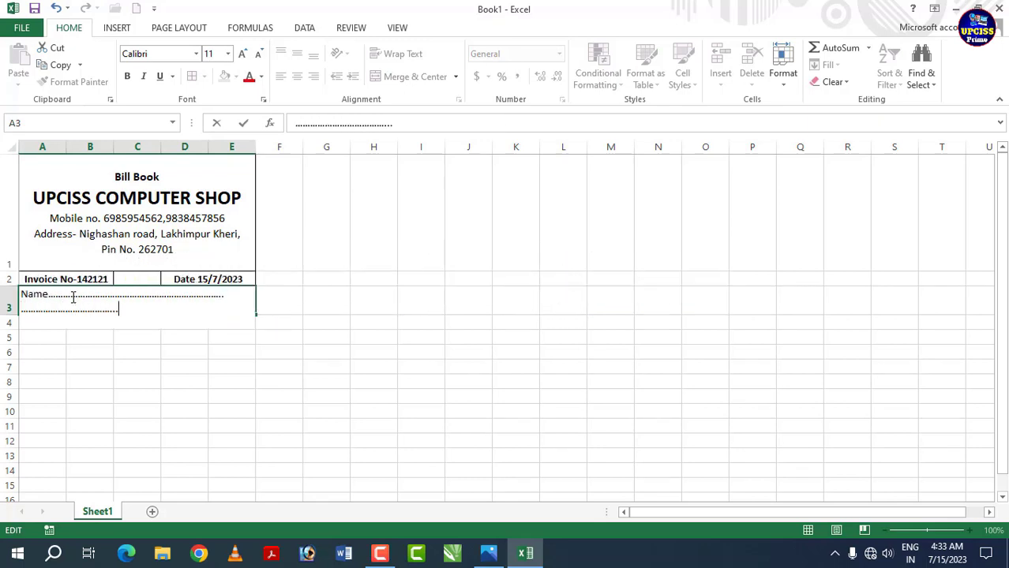
type("...........................................")
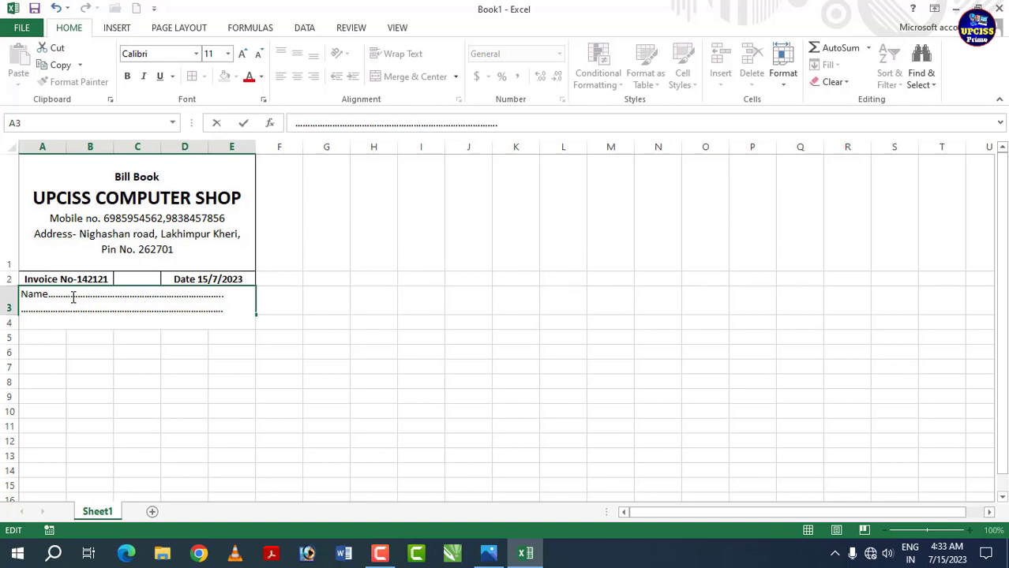
left_click(140, 349)
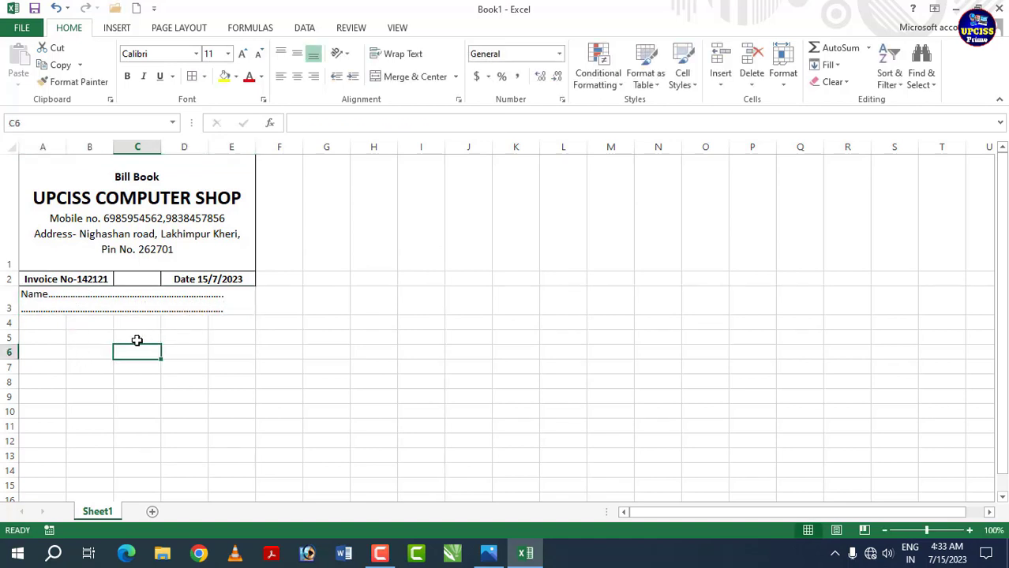
Step: Box the merged Name cell in row 3 with an Outside Borders outline
left_click(60, 301)
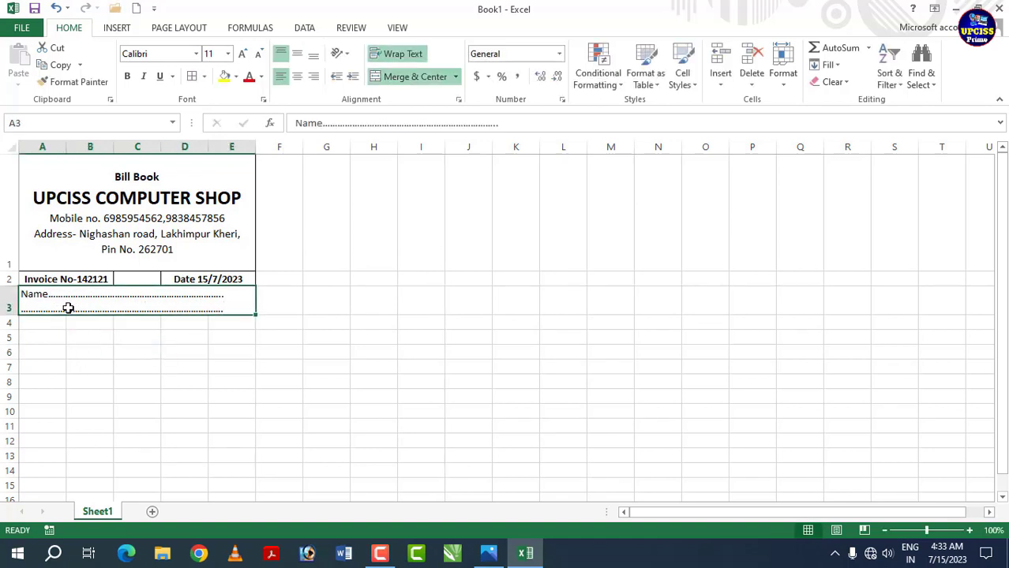
left_click(205, 77)
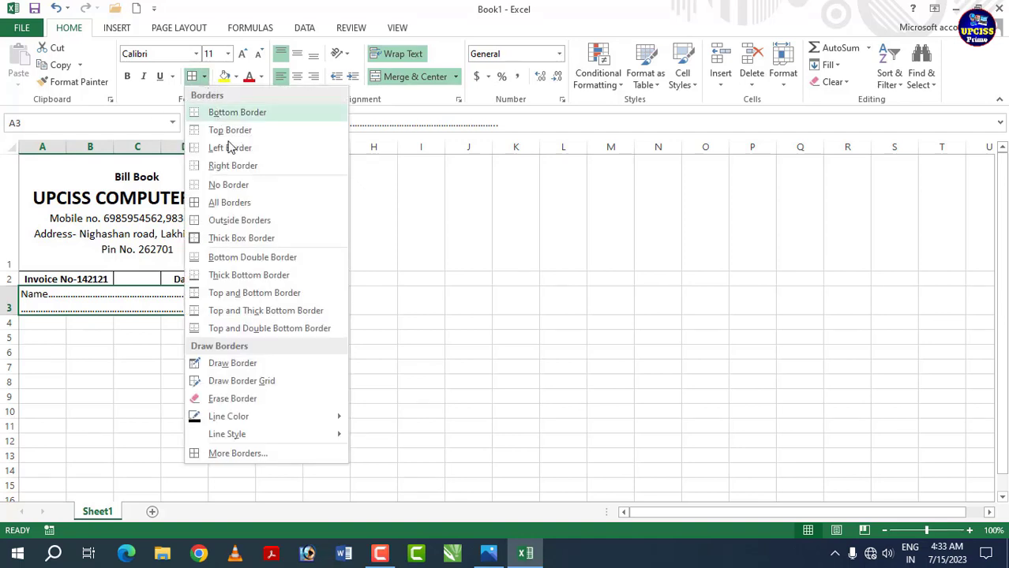
left_click(240, 221)
left_click(186, 352)
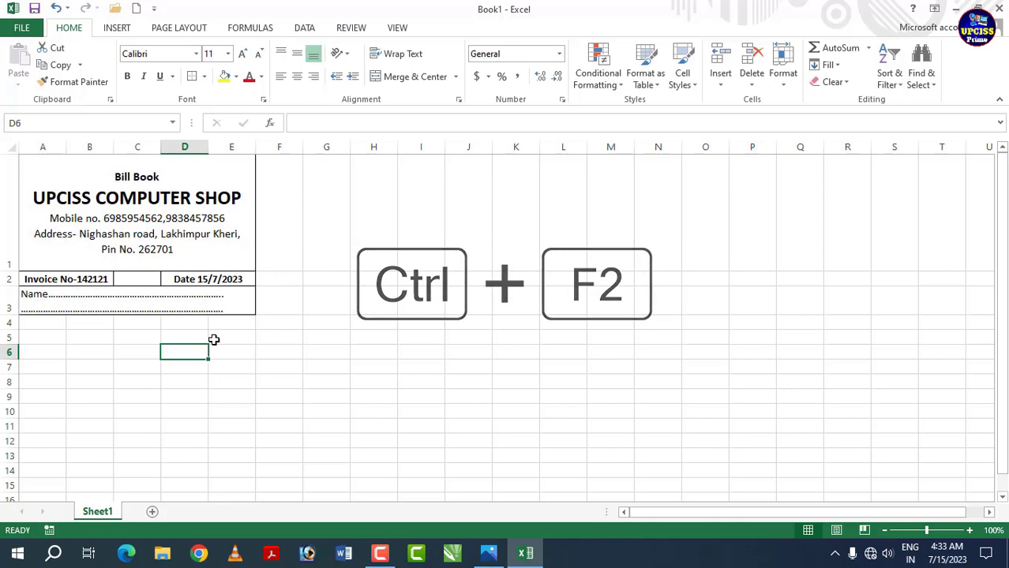
Step: Set the invoice's print scaling to 180% in Page Setup
key("ctrl+F2")
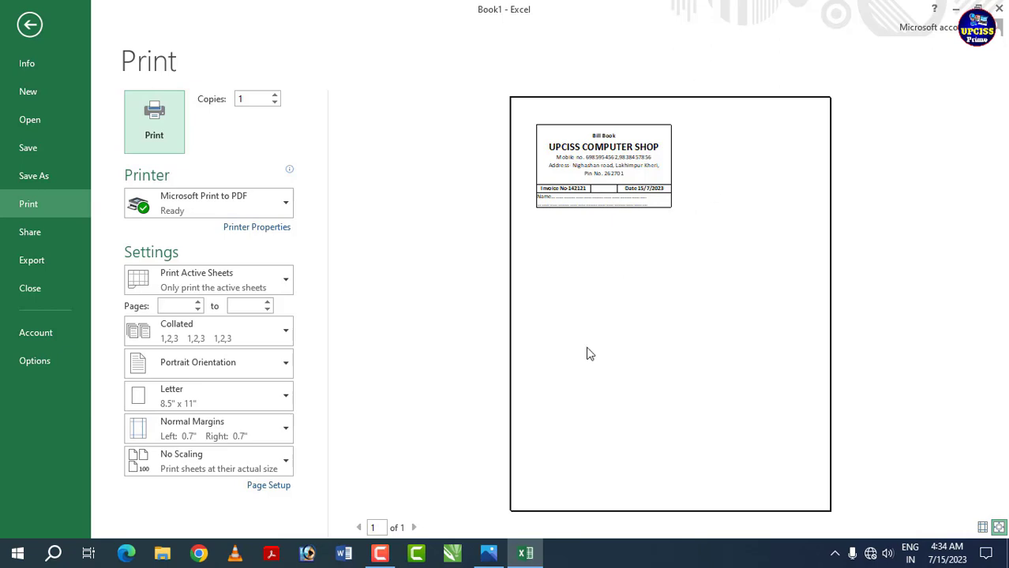
left_click(268, 486)
type("180")
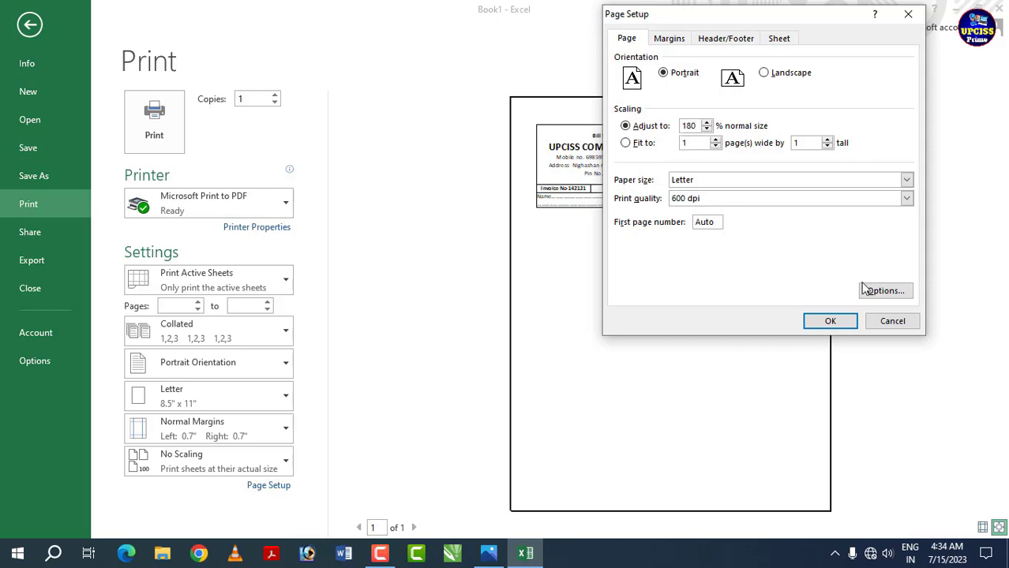
left_click(830, 320)
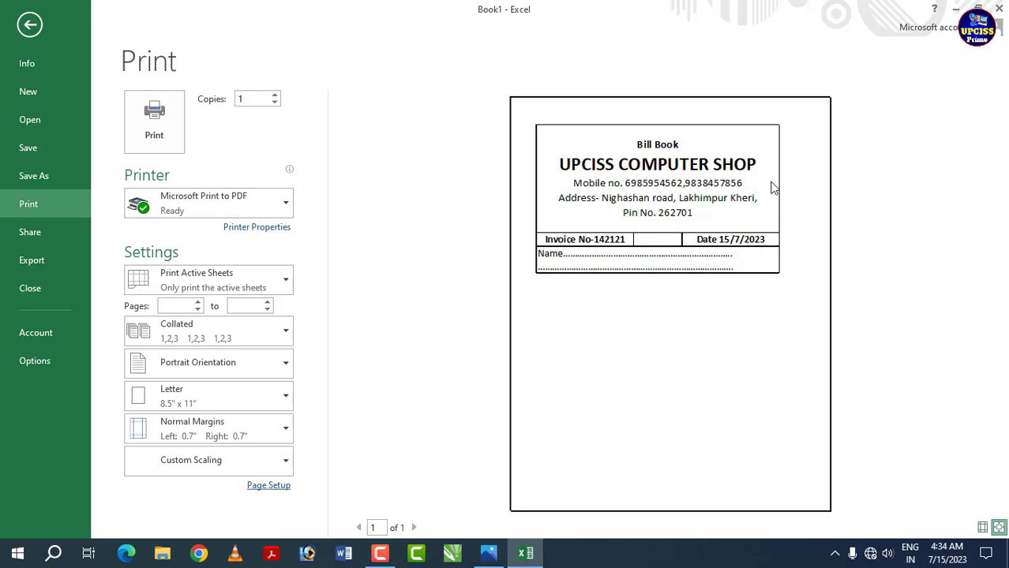
Step: Centre the invoice horizontally on the page and return to the worksheet
left_click(270, 487)
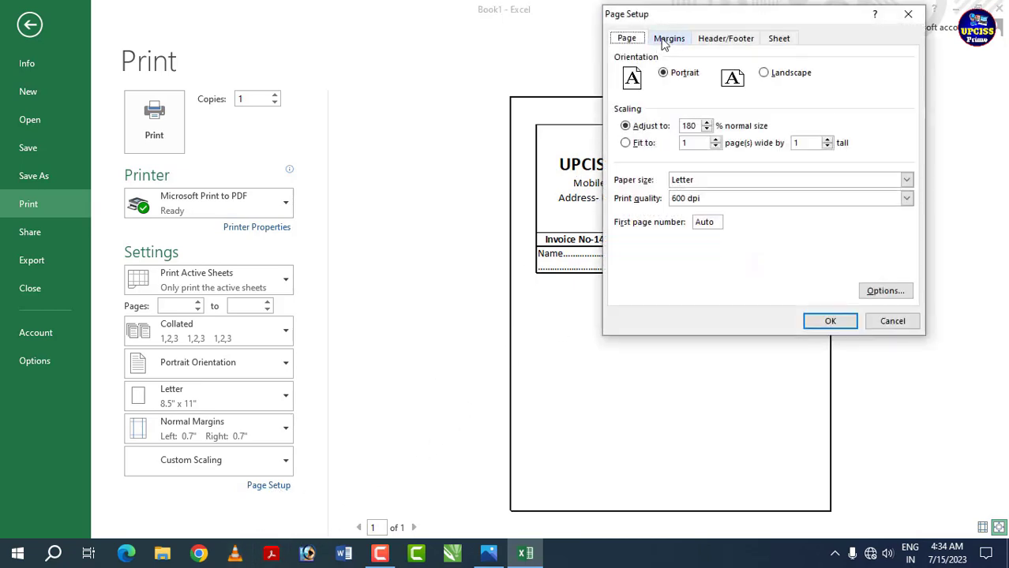
left_click(664, 43)
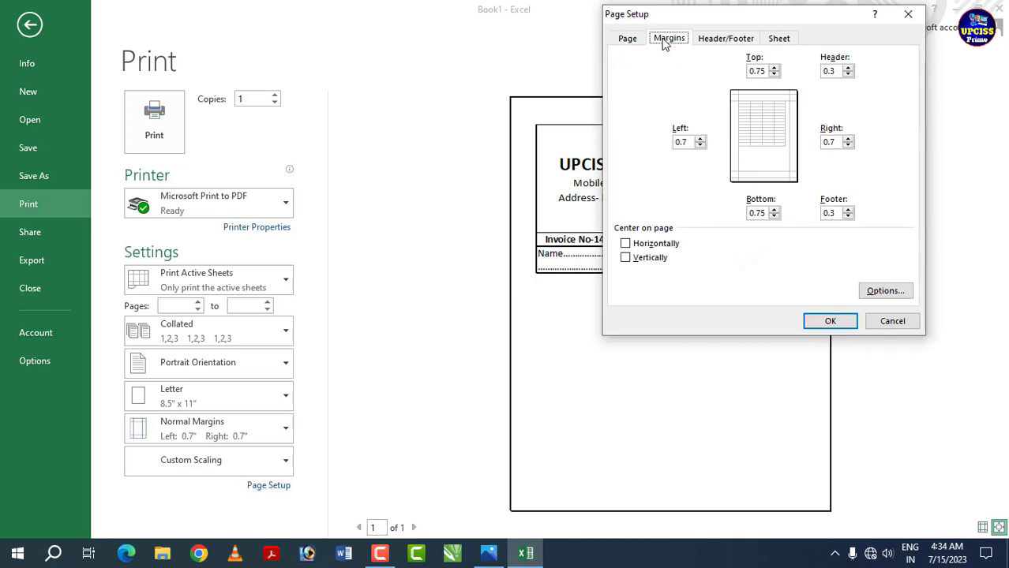
left_click(678, 246)
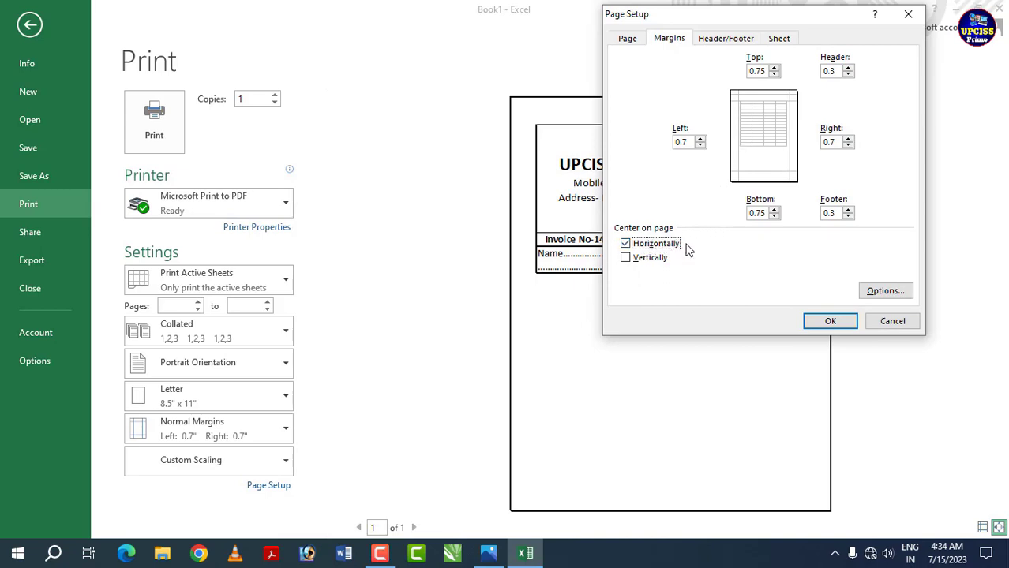
left_click(818, 323)
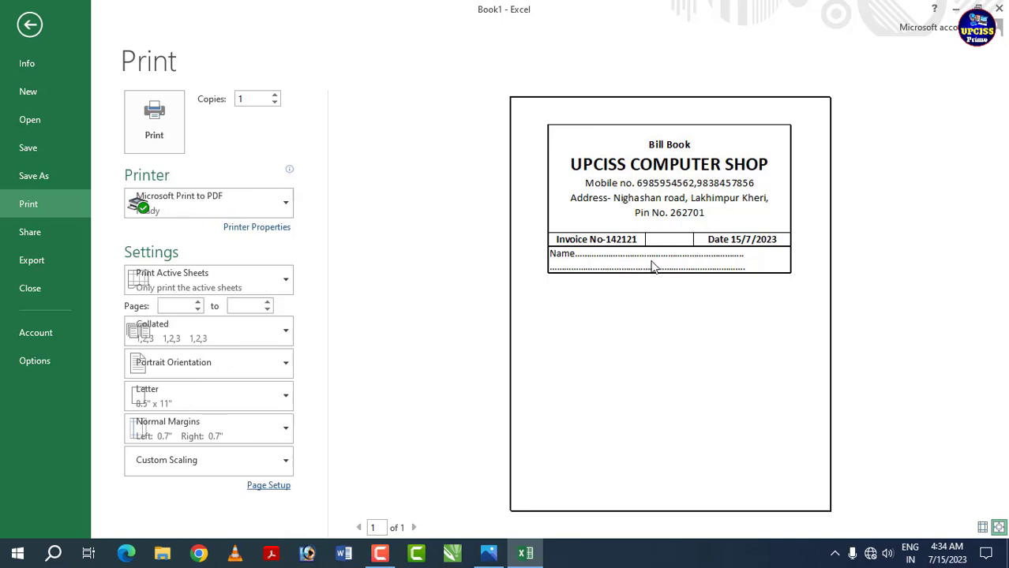
key("Escape")
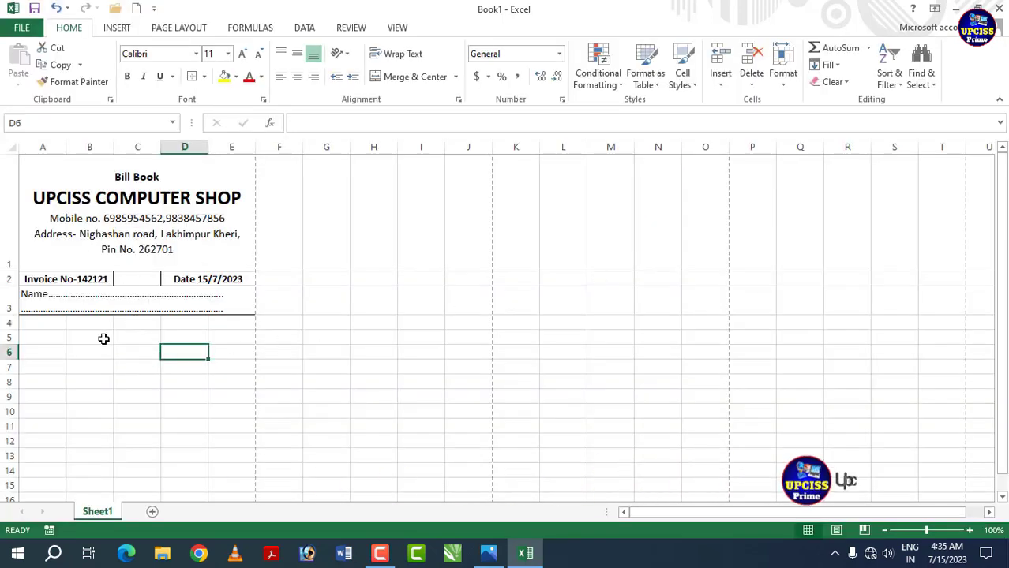
Step: Type the headings Sr. No, Item Name, Qty, Rate and Amount into cells A4 to E4
left_click(53, 323)
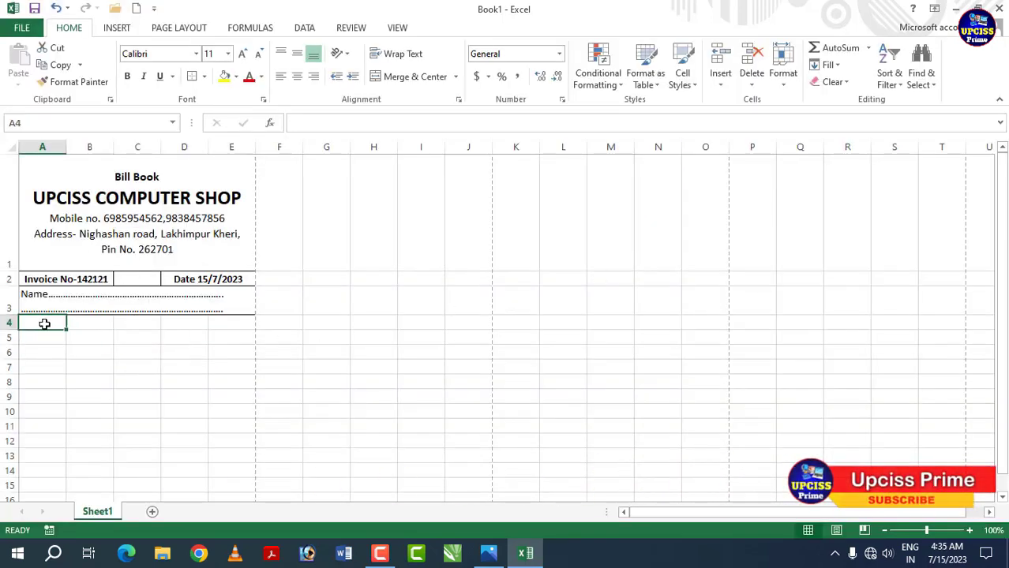
type("Sr.")
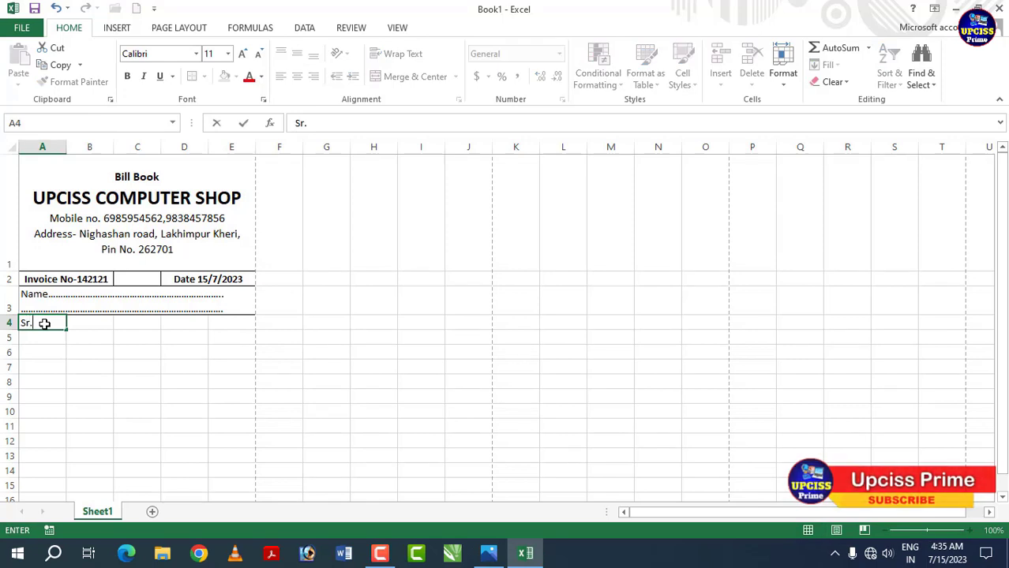
type(" No")
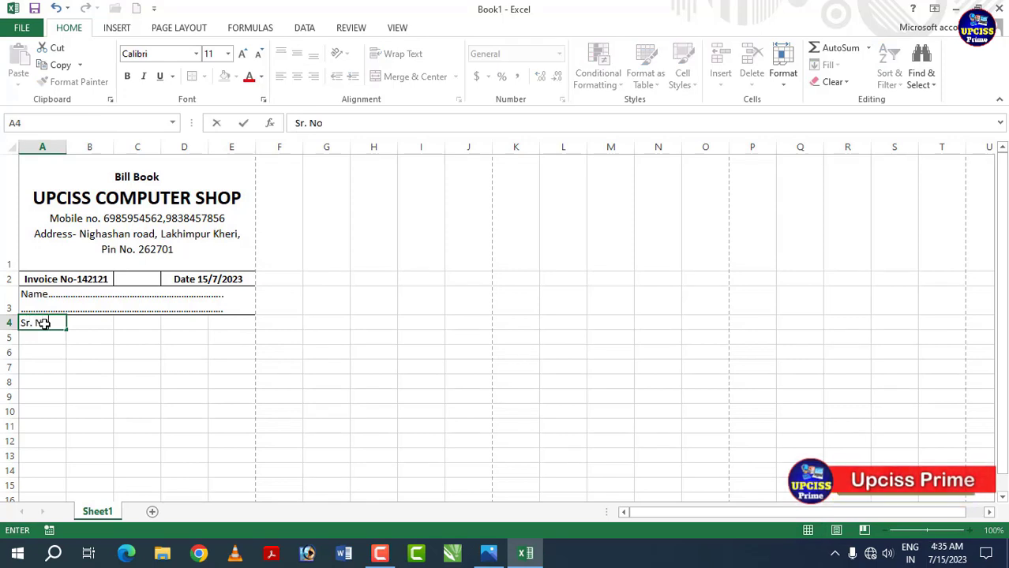
key("Tab")
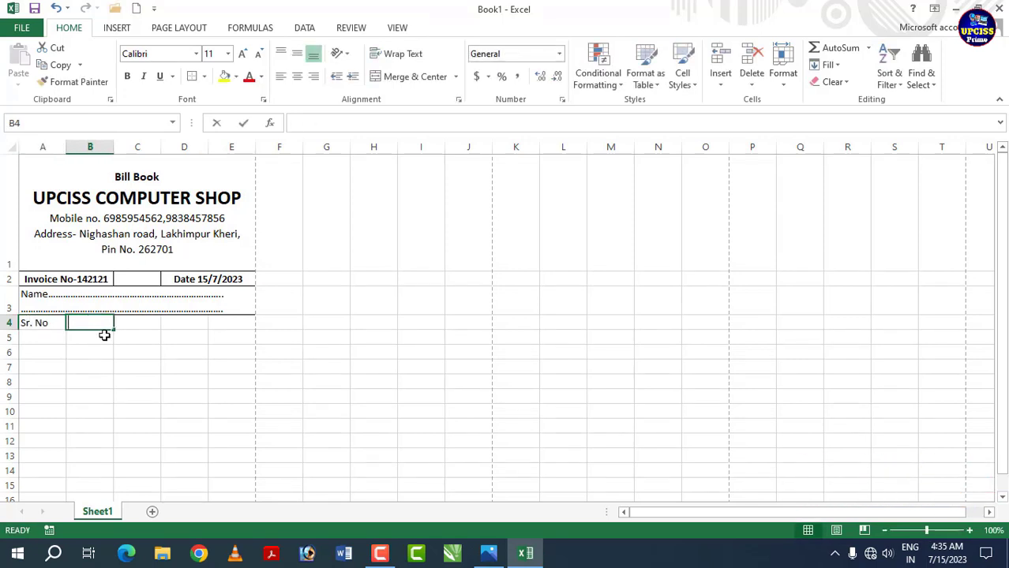
type("Item Name")
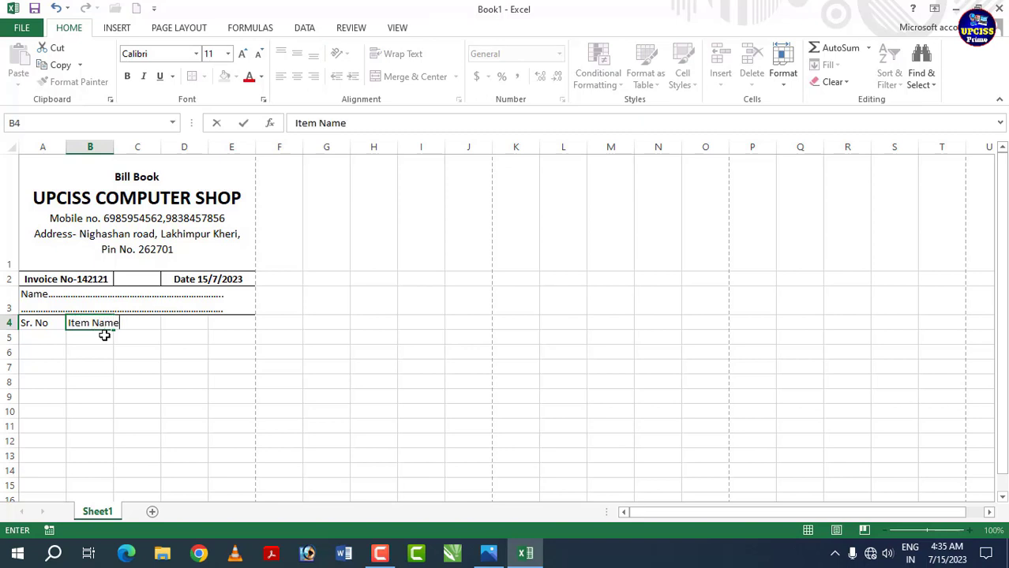
key("Tab")
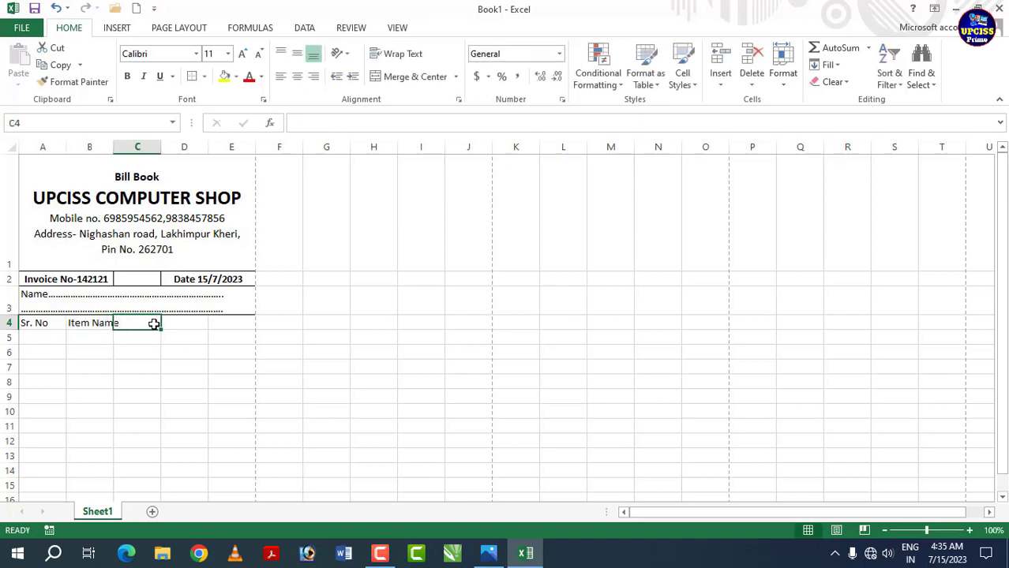
type("Qty")
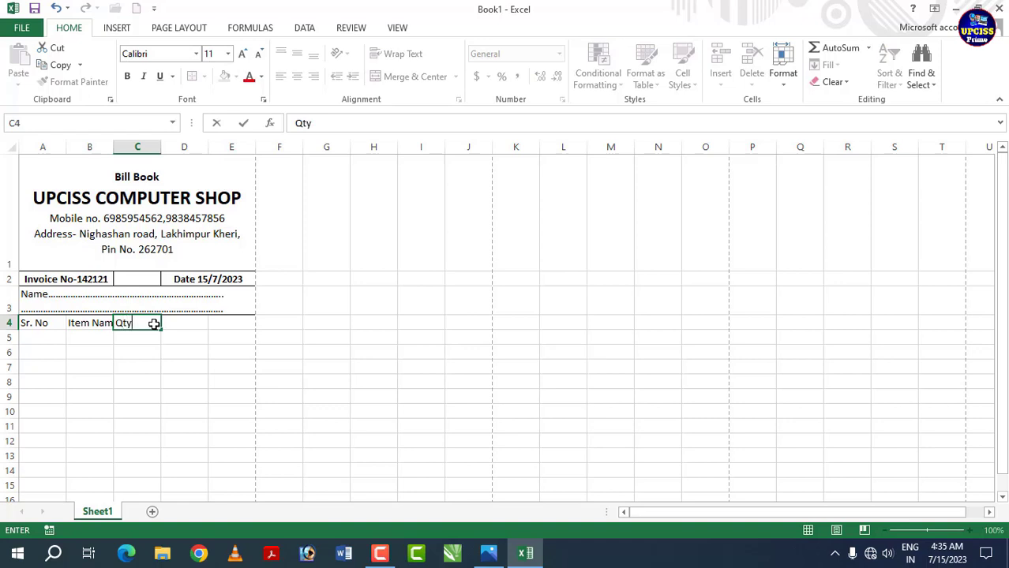
key("Tab")
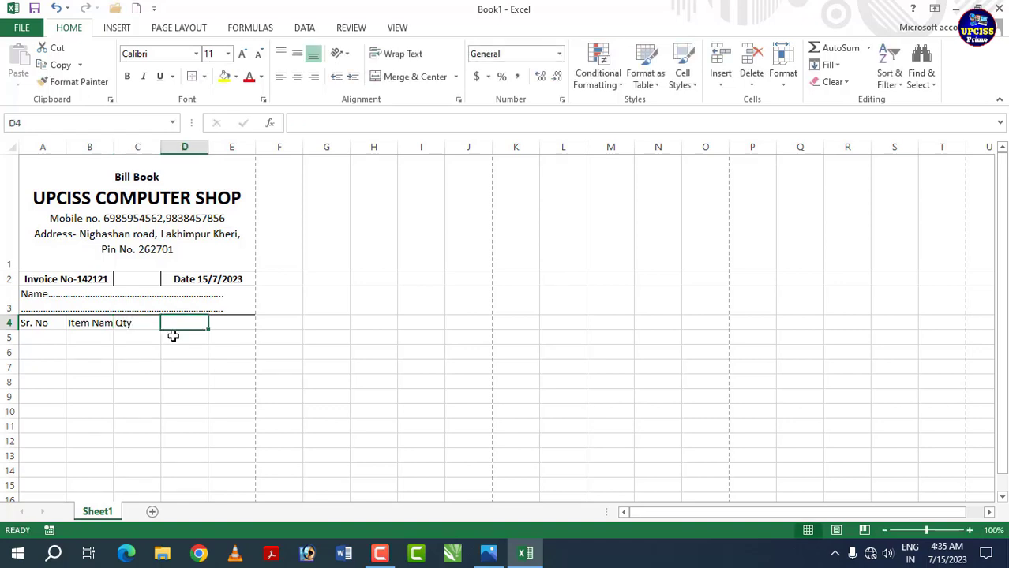
type("Rate")
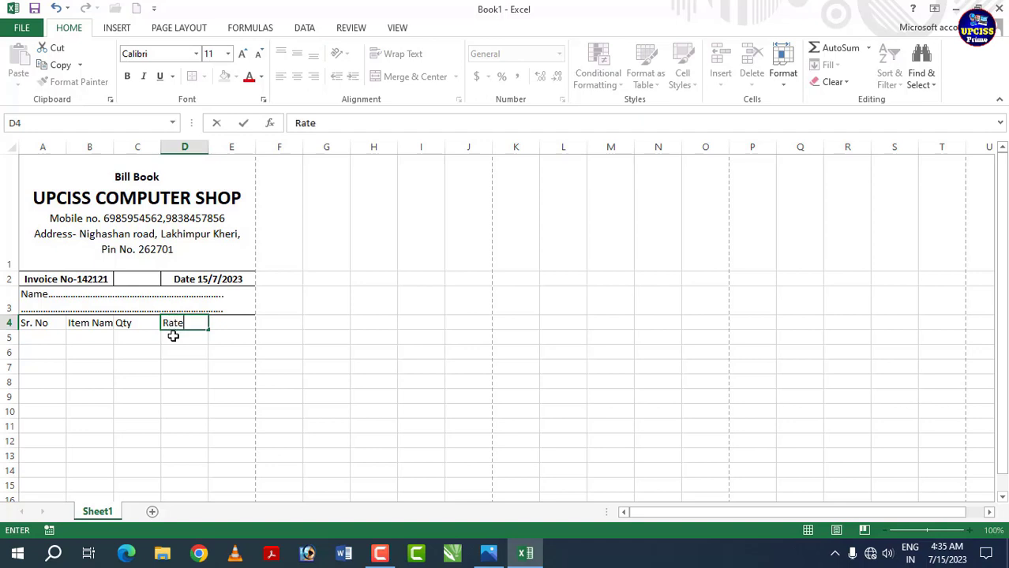
key("Tab")
type("A")
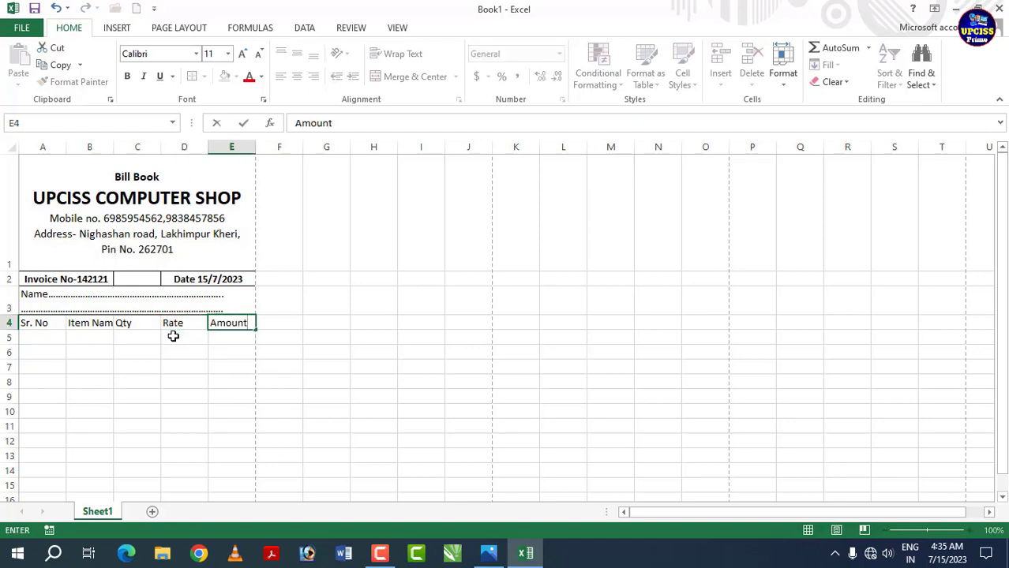
Step: Apply All Borders to the header cells A4:E4
left_click(44, 322)
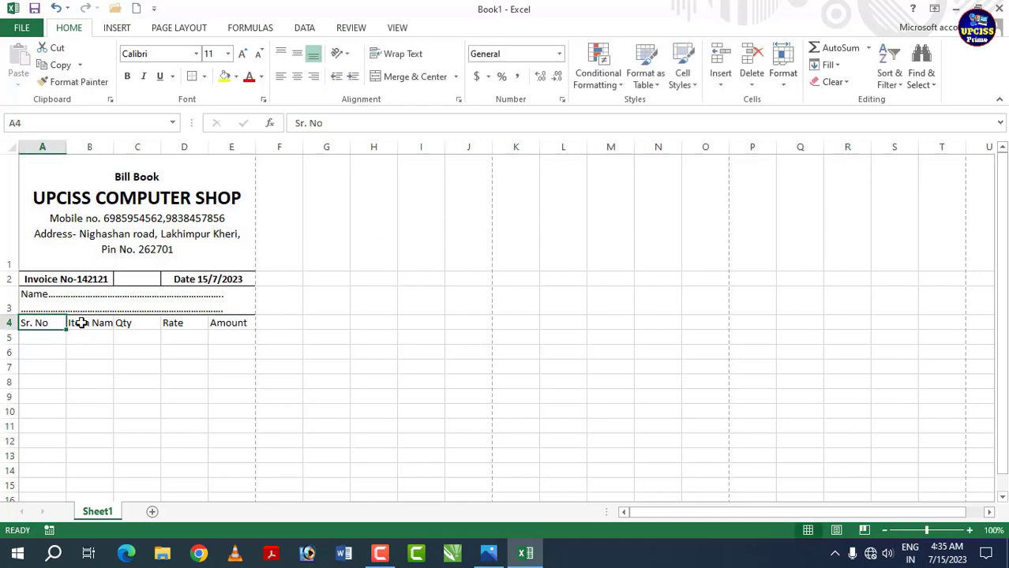
left_click_drag(70, 325, 222, 326)
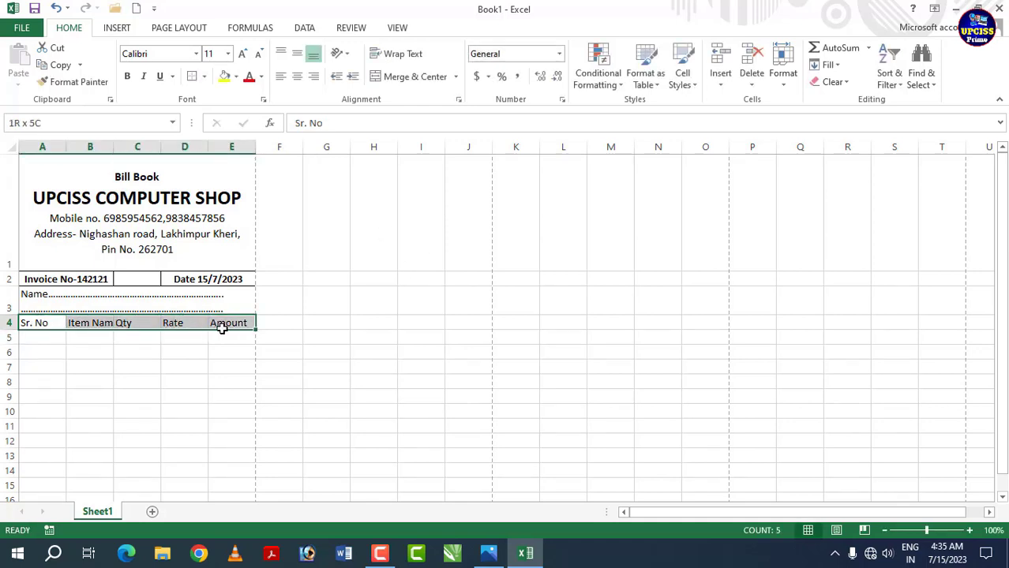
left_click(203, 76)
left_click(226, 207)
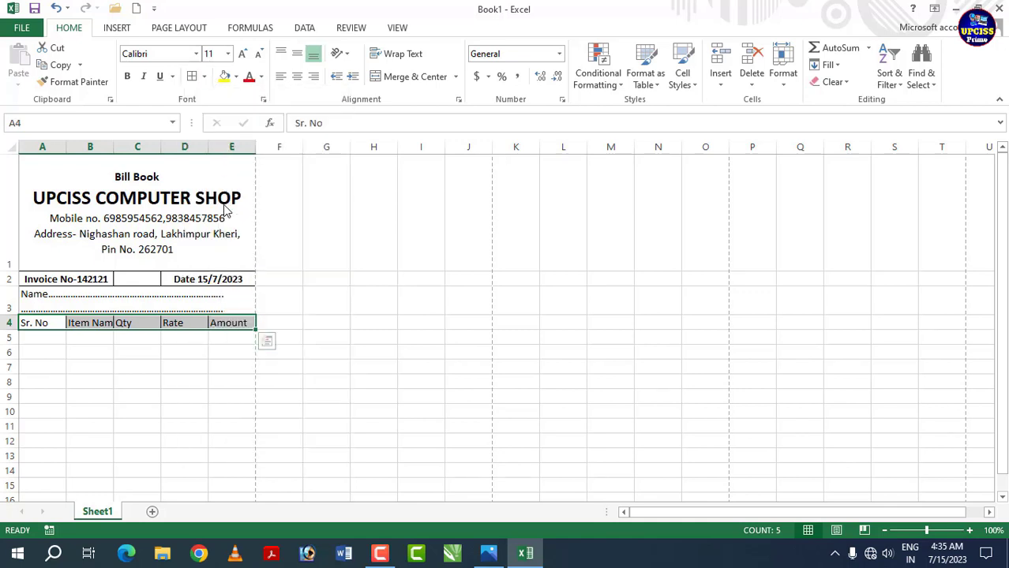
left_click(107, 378)
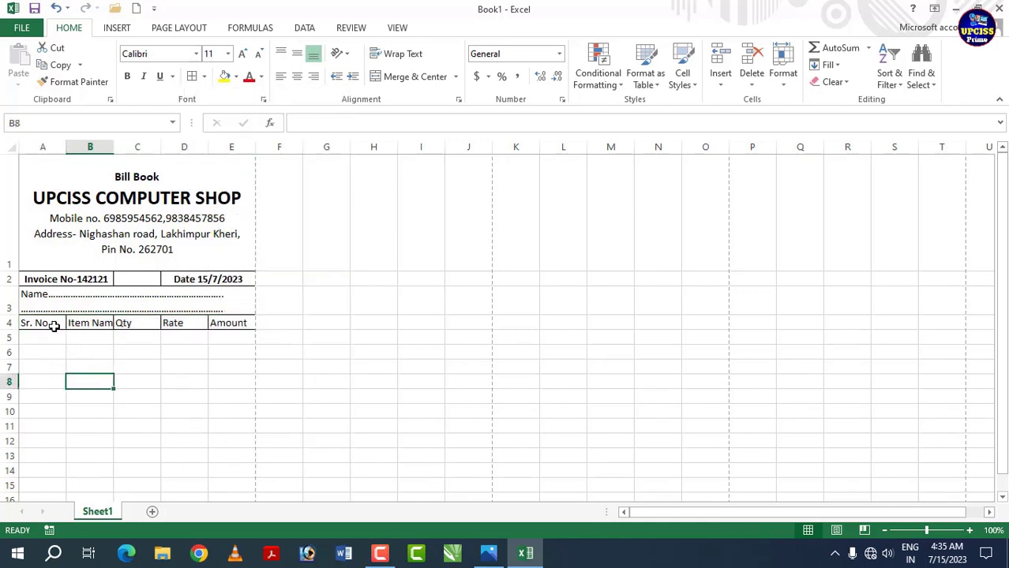
Step: Resize columns A–C to fit the headings, narrowing A and widening B
left_click_drag(67, 146, 51, 146)
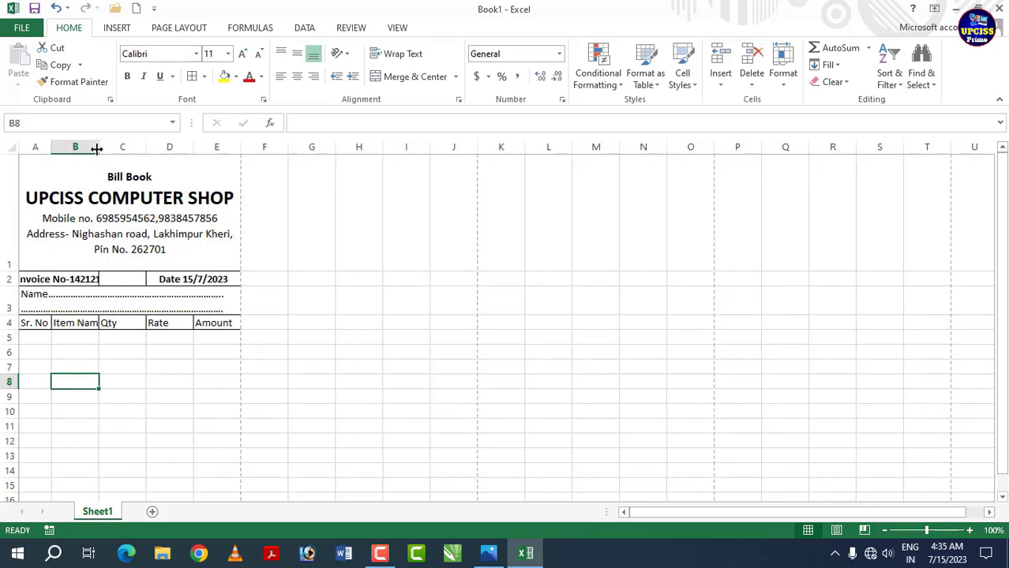
double_click(99, 146)
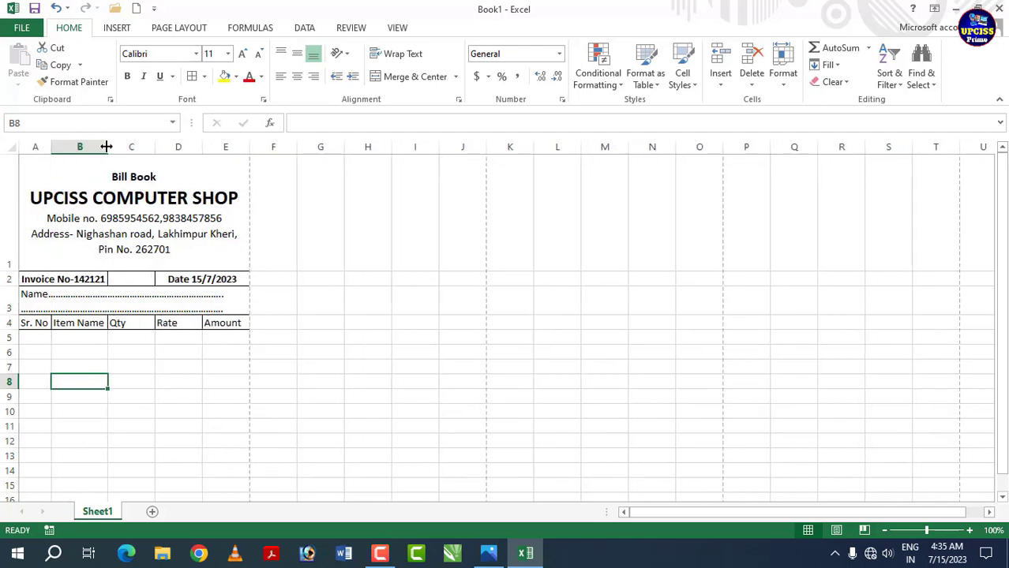
left_click_drag(106, 146, 111, 146)
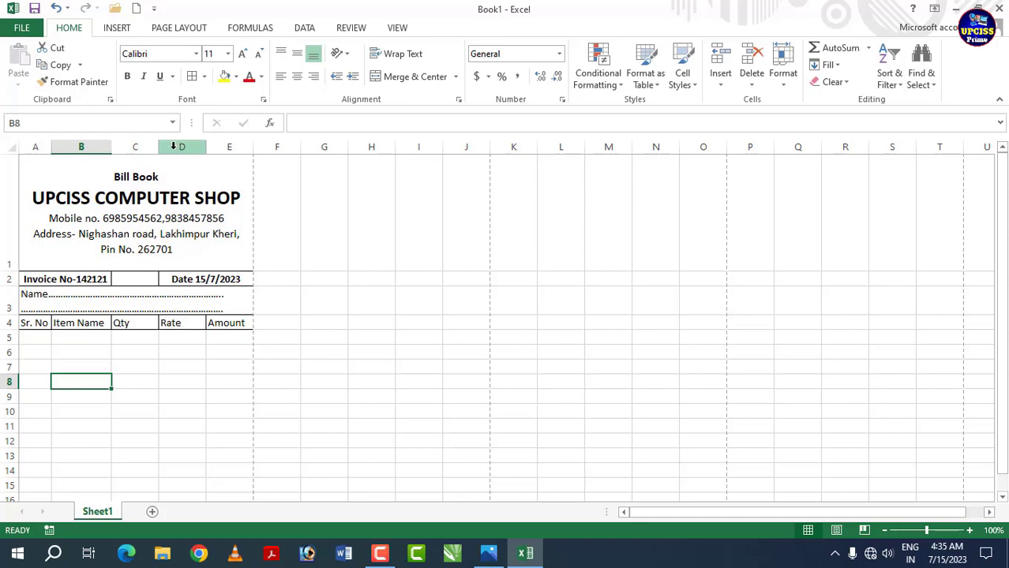
left_click_drag(160, 149, 163, 150)
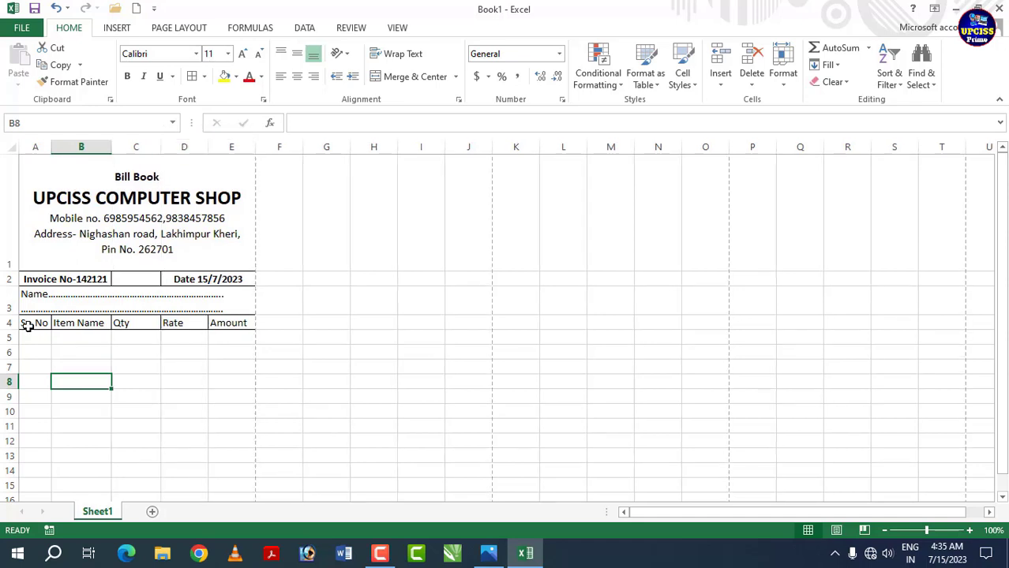
Step: Centre and bold the header labels in A4:E4, widening column B slightly
left_click_drag(26, 322, 216, 322)
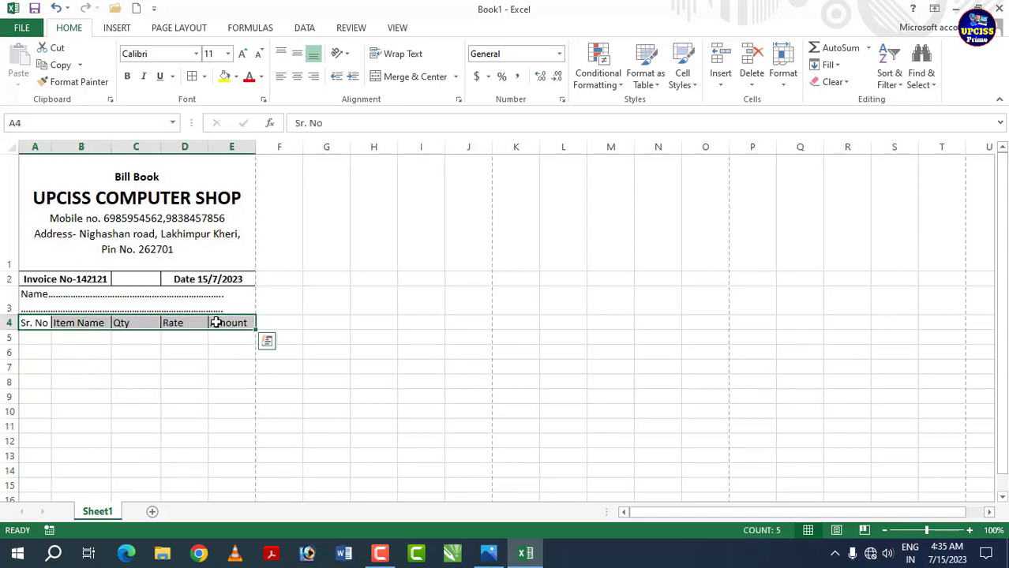
left_click(298, 77)
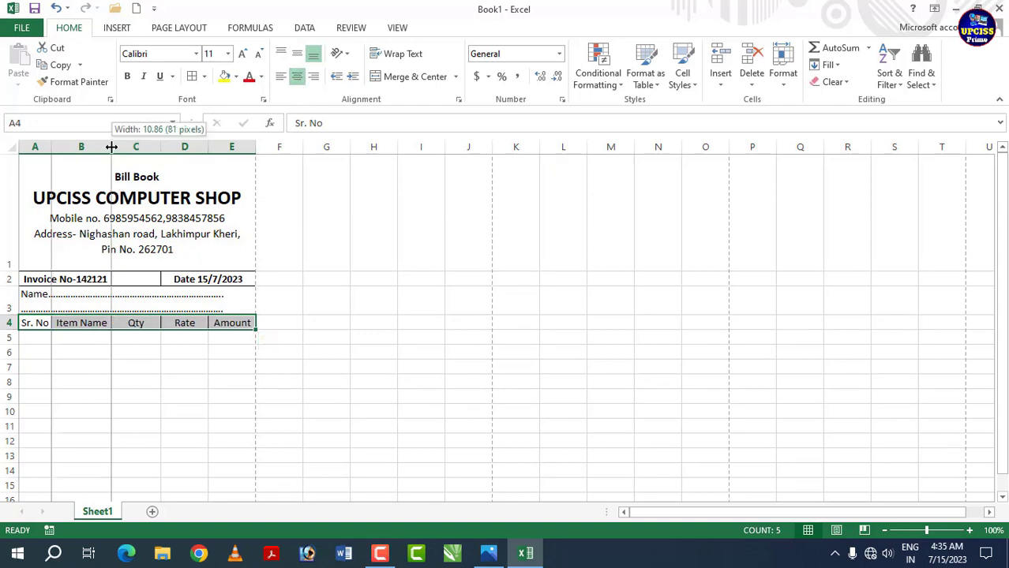
left_click_drag(115, 148, 120, 148)
left_click(151, 344)
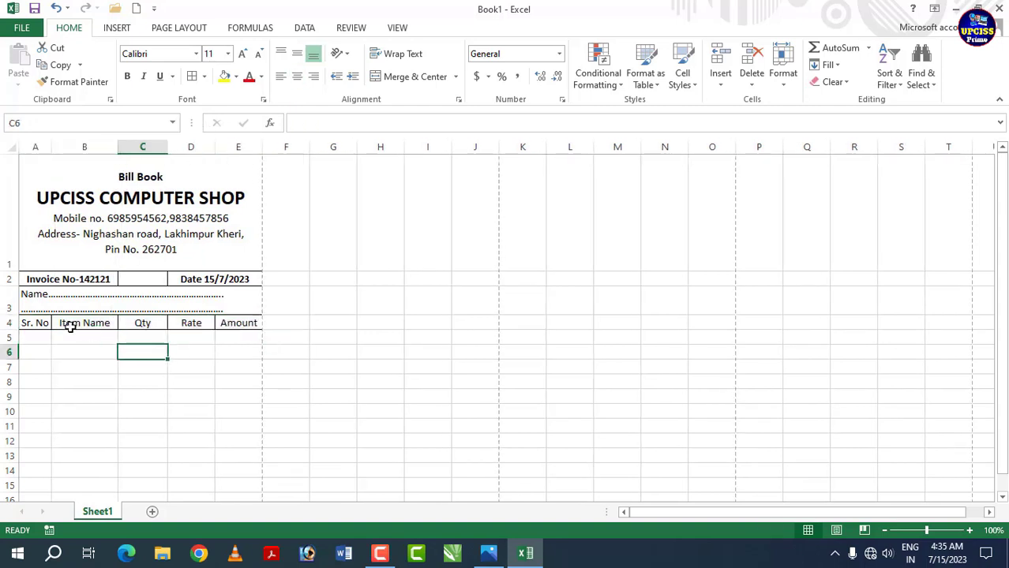
left_click_drag(27, 322, 229, 323)
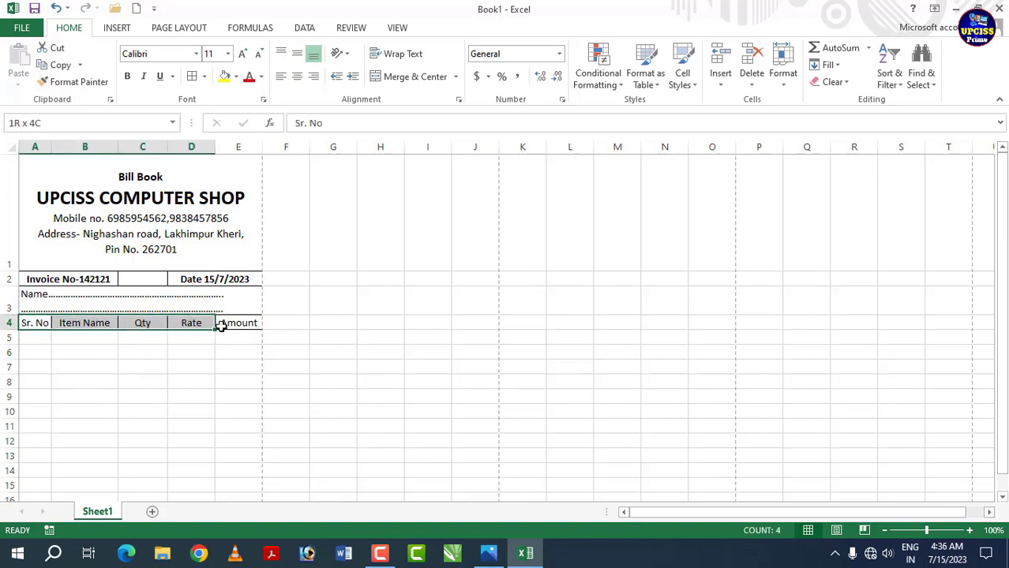
left_click(127, 76)
left_click(131, 355)
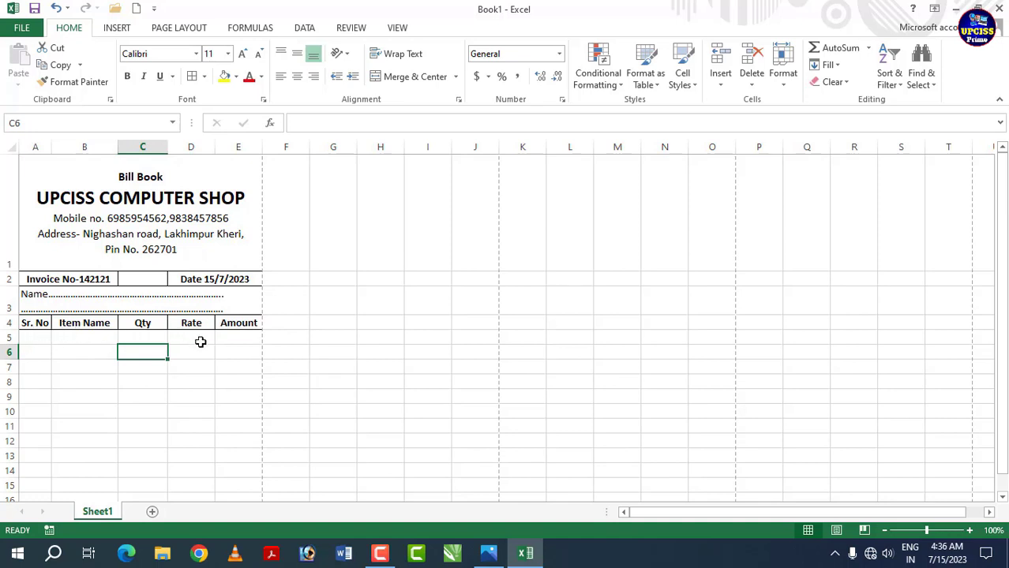
Step: Enter 1 and 2 in A5:A6 and fill the series down to 10 in A14
left_click(30, 337)
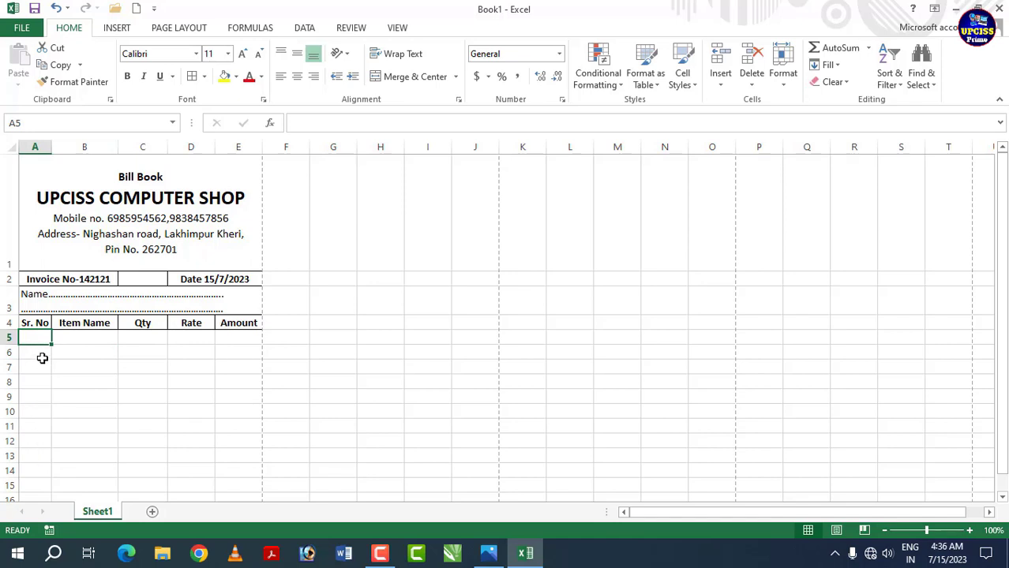
type("1")
key("Return")
type("2")
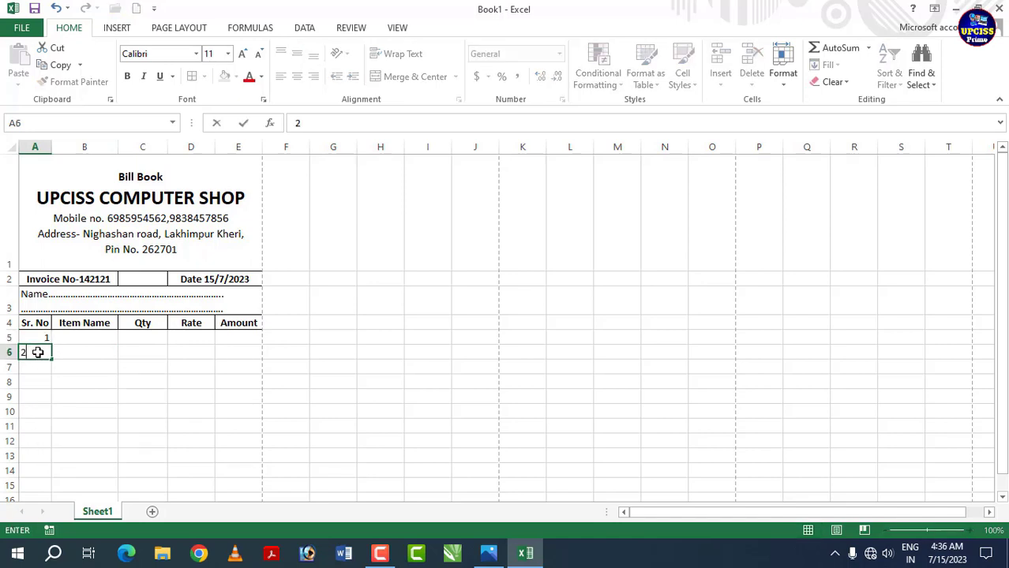
left_click(35, 392)
left_click_drag(42, 340, 54, 477)
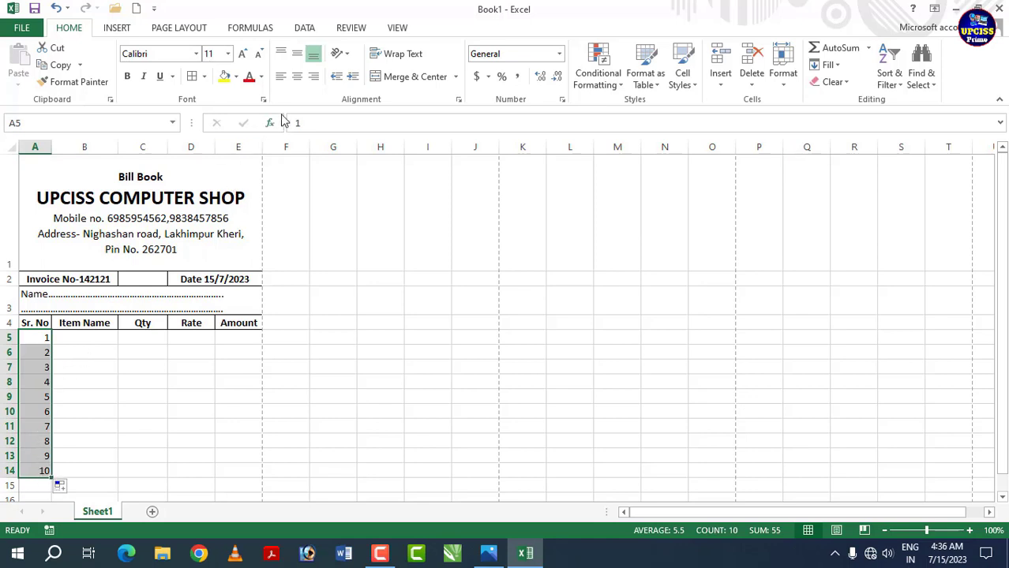
Step: Centre the serial numbers A5:A14 and box them with an outside border
left_click(296, 77)
left_click(91, 398)
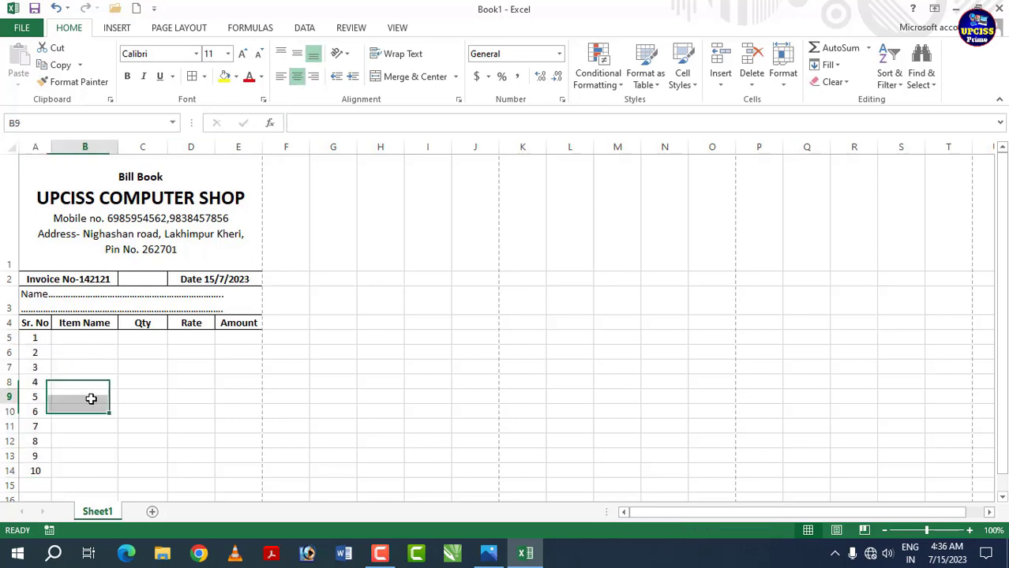
left_click_drag(35, 338, 35, 471)
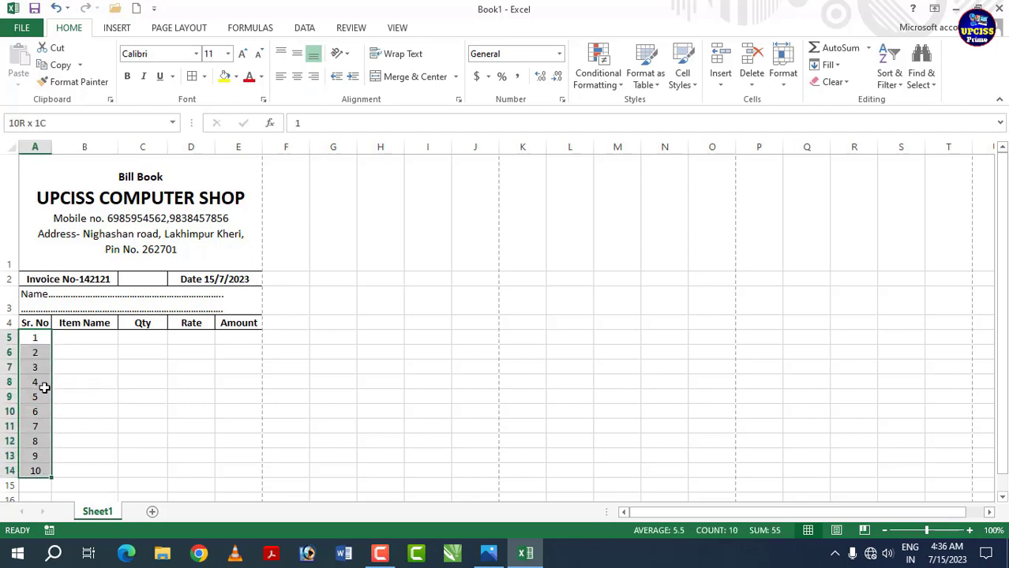
left_click(203, 77)
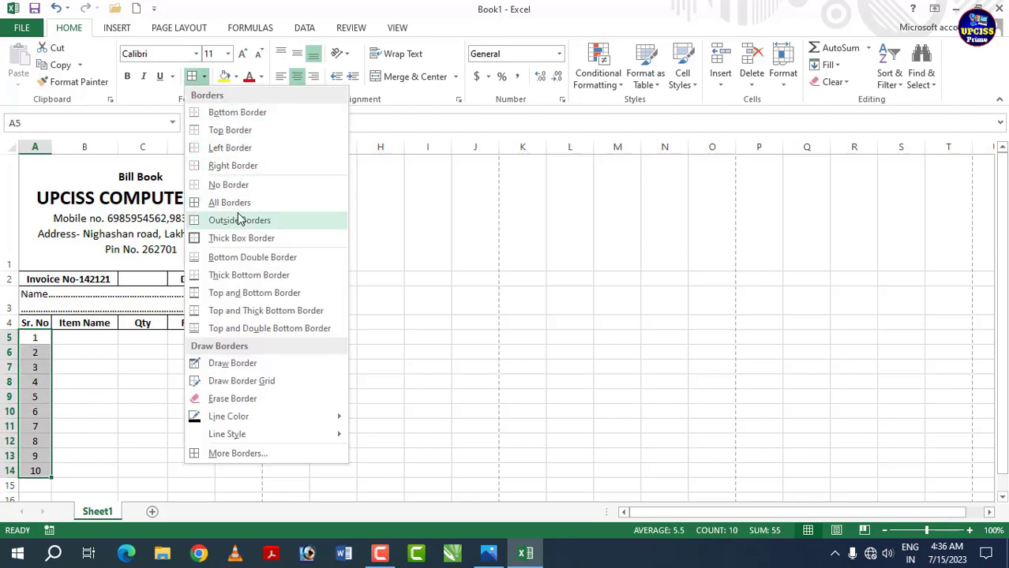
left_click(241, 221)
left_click(107, 384)
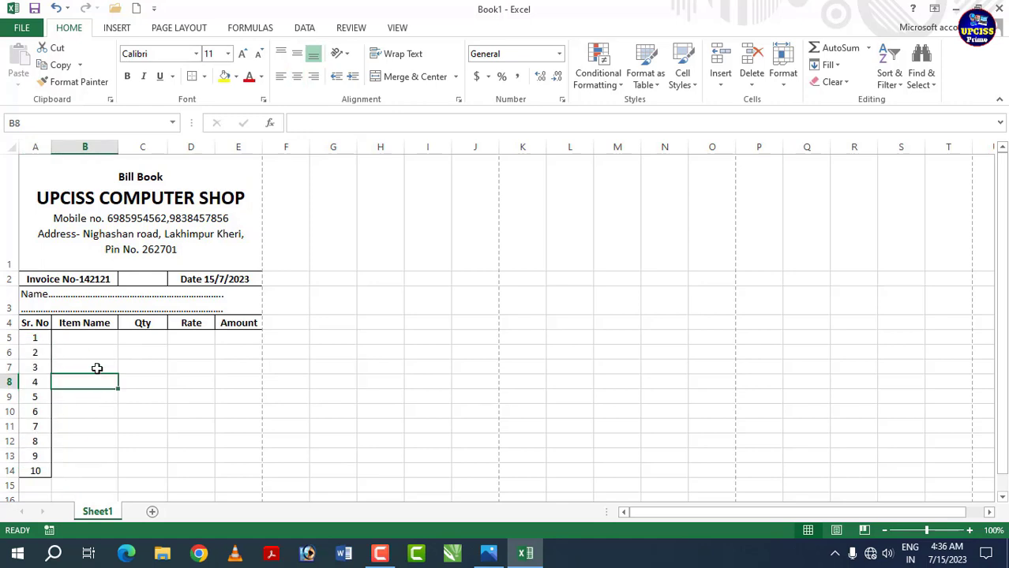
Step: Enter Keyboard, mouse, ram, printer and Speaker in B5:B9
left_click(87, 337)
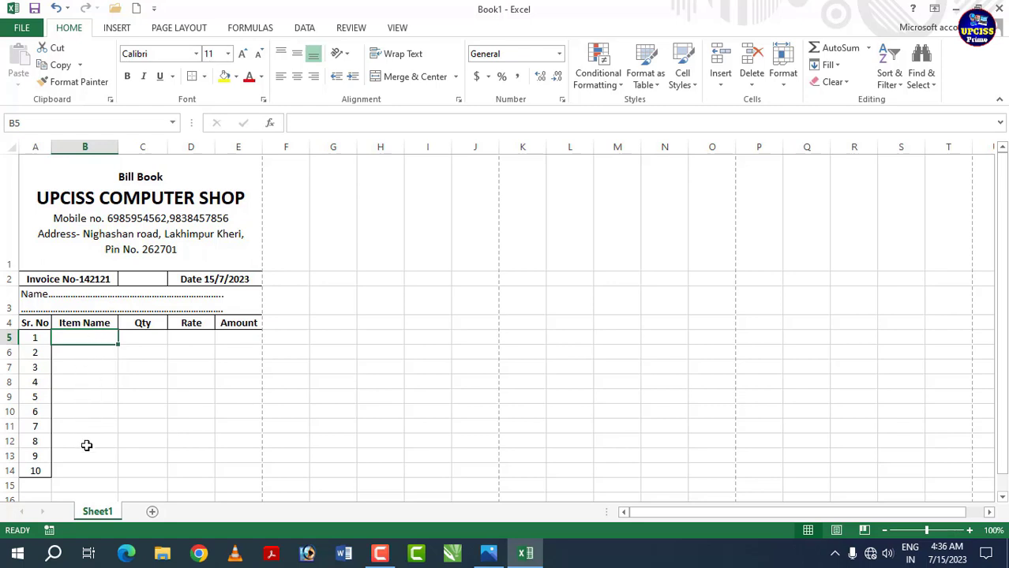
type("Keyb")
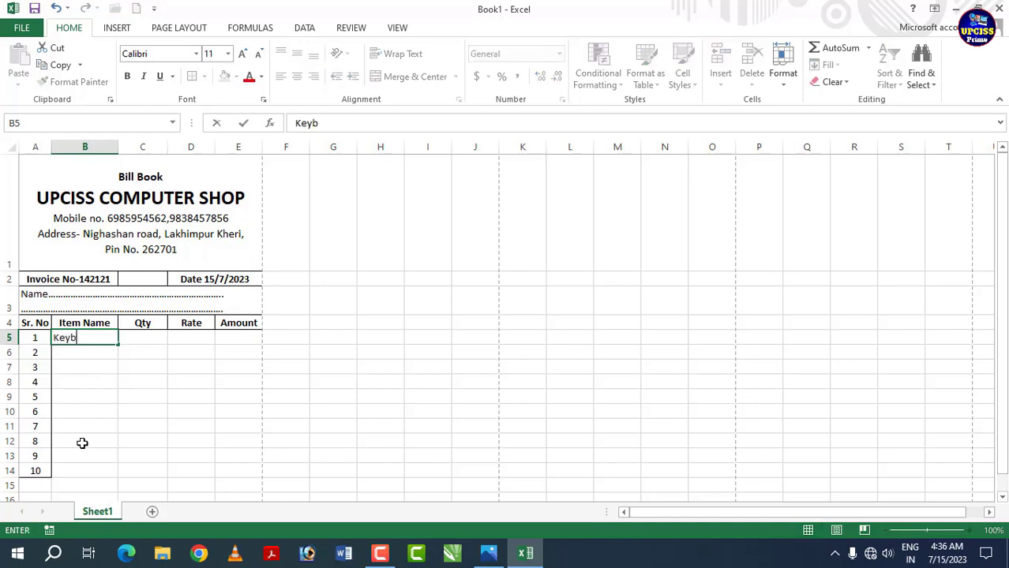
type("oard")
key("Return")
type("mouse")
key("Return")
type("ranm")
key("Return")
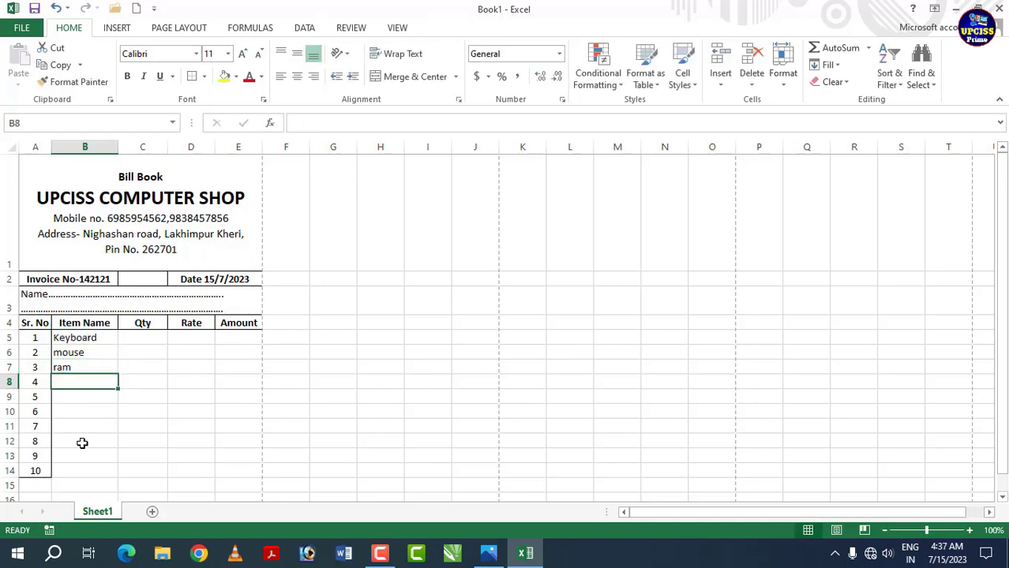
type("printer")
key("Return")
type("Speaker")
key("Return")
Step: Enter Harddisk, Ssd, Motherboard, cpu and Moniter in B10:B14
type("Ha")
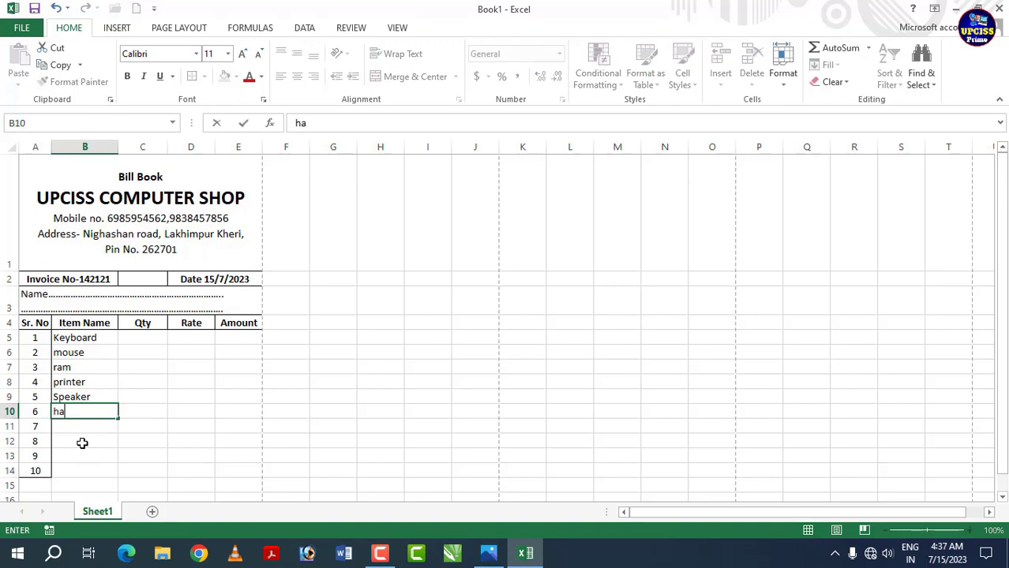
key("BackSpace")
key("BackSpace")
type("Harddisk")
key("Return")
type("Ssd")
key("Return")
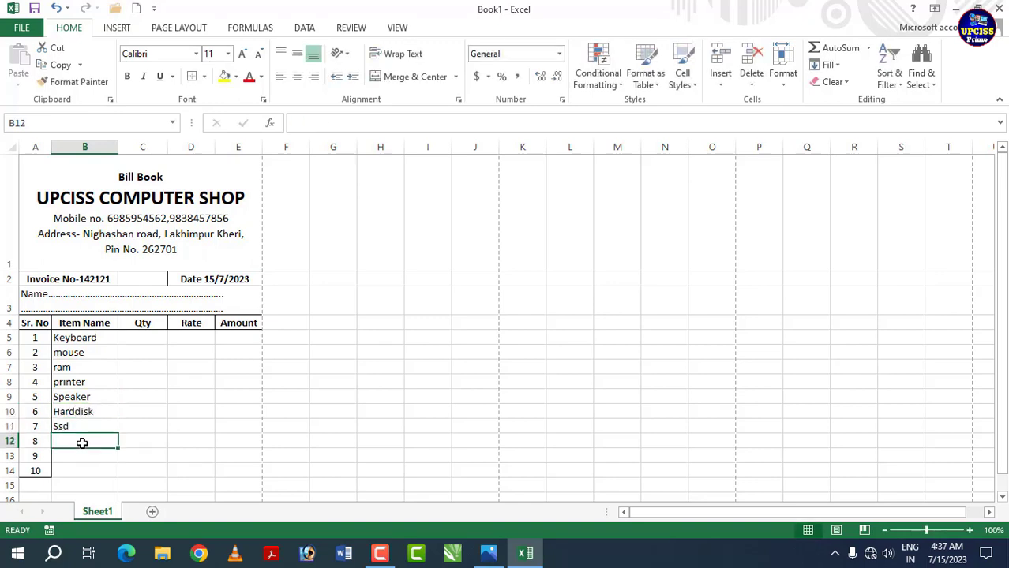
type("Motherboard")
key("Return")
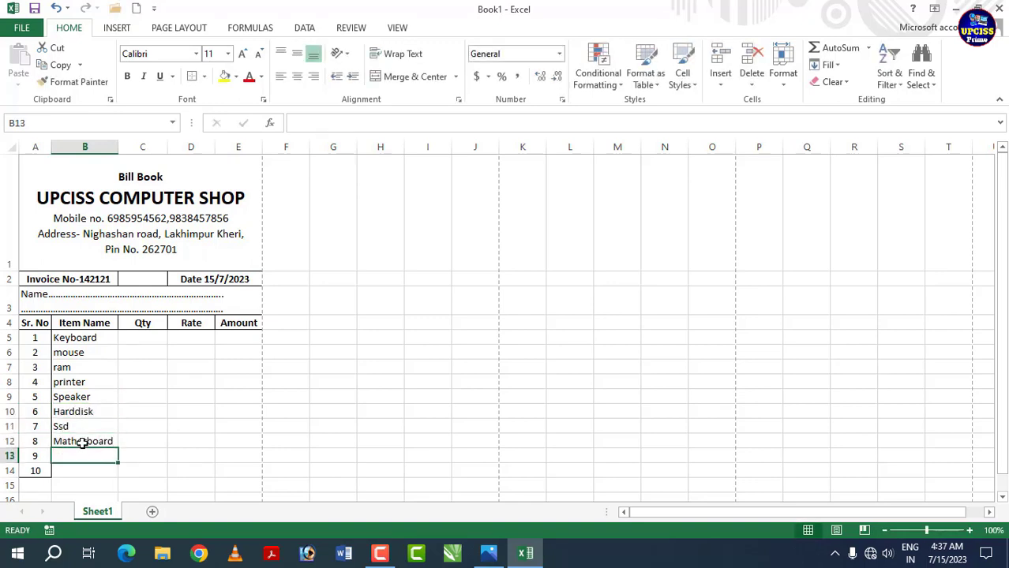
type("cpu")
key("Return")
type("Moniter")
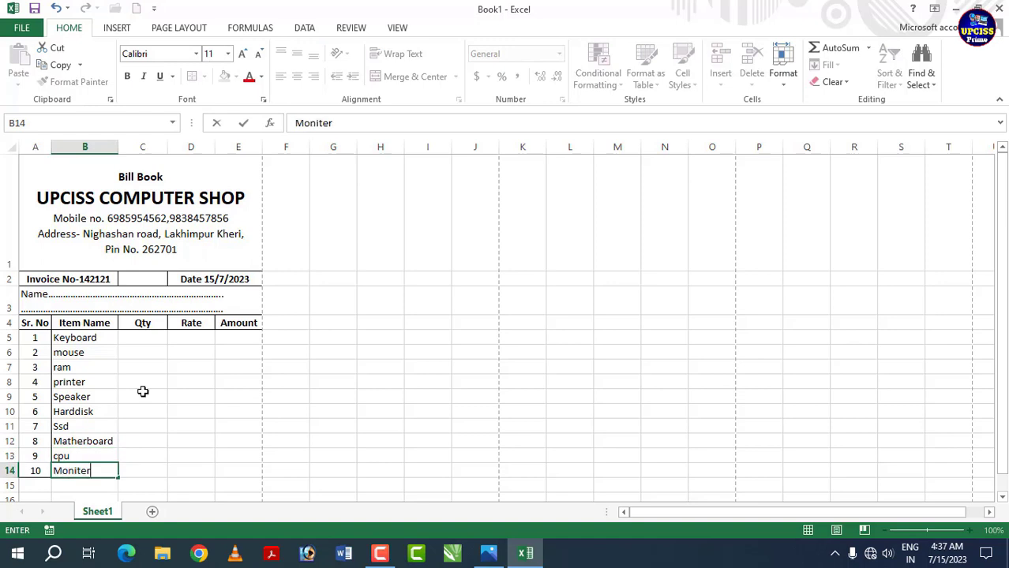
Step: Centre the ten item names in B5:B14
left_click_drag(72, 340, 79, 471)
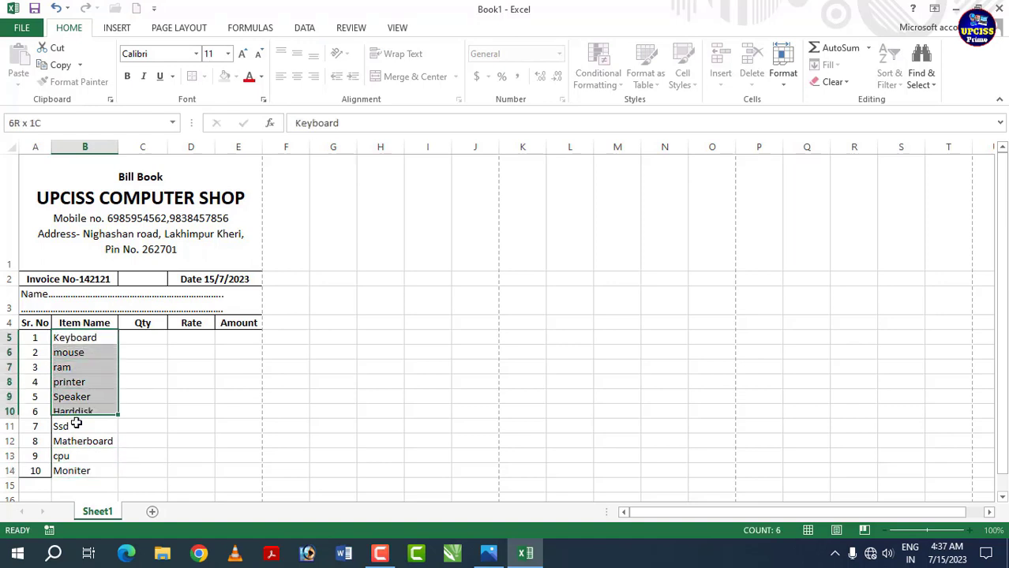
left_click_drag(75, 341, 82, 469)
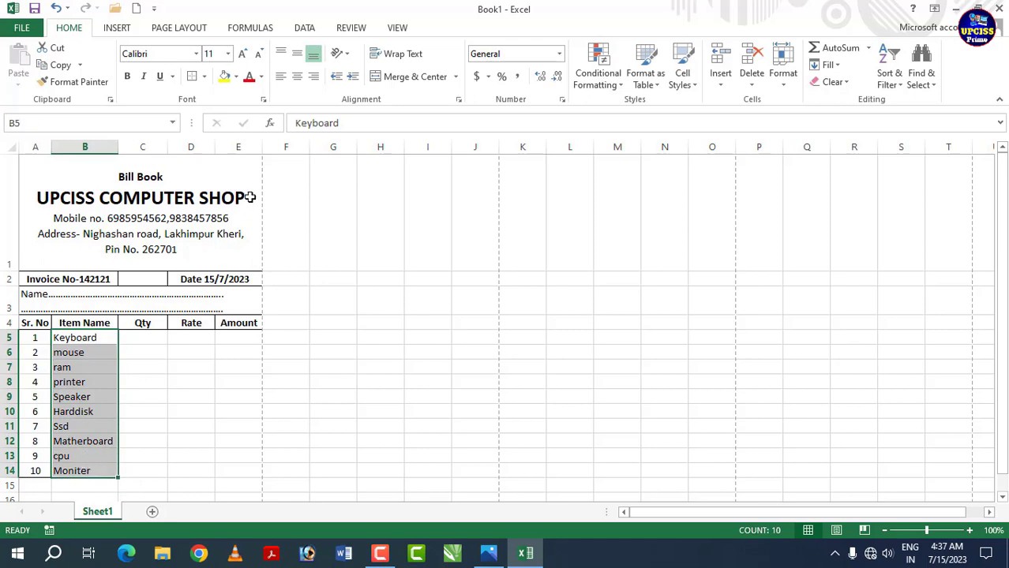
left_click(297, 78)
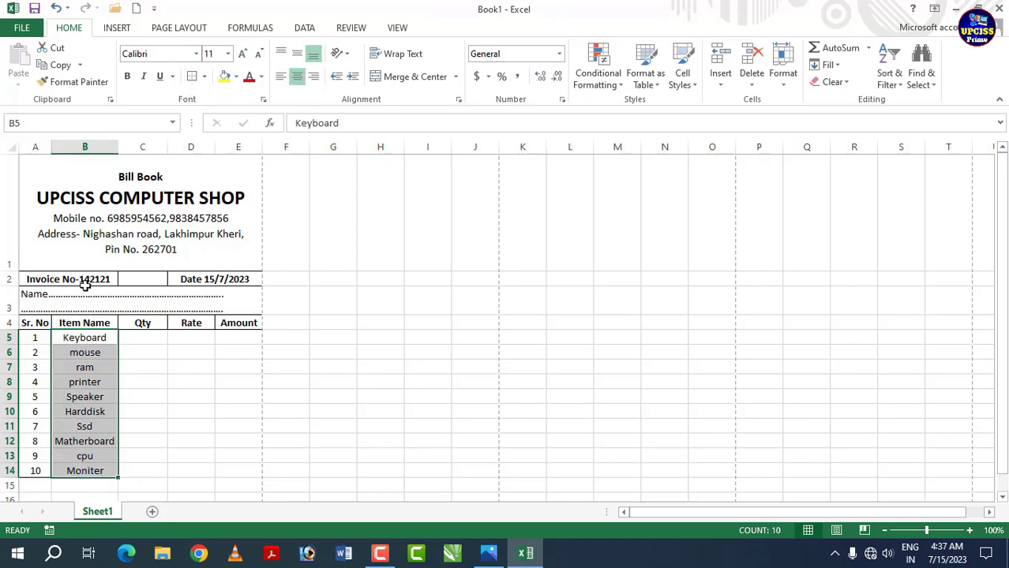
left_click(122, 385)
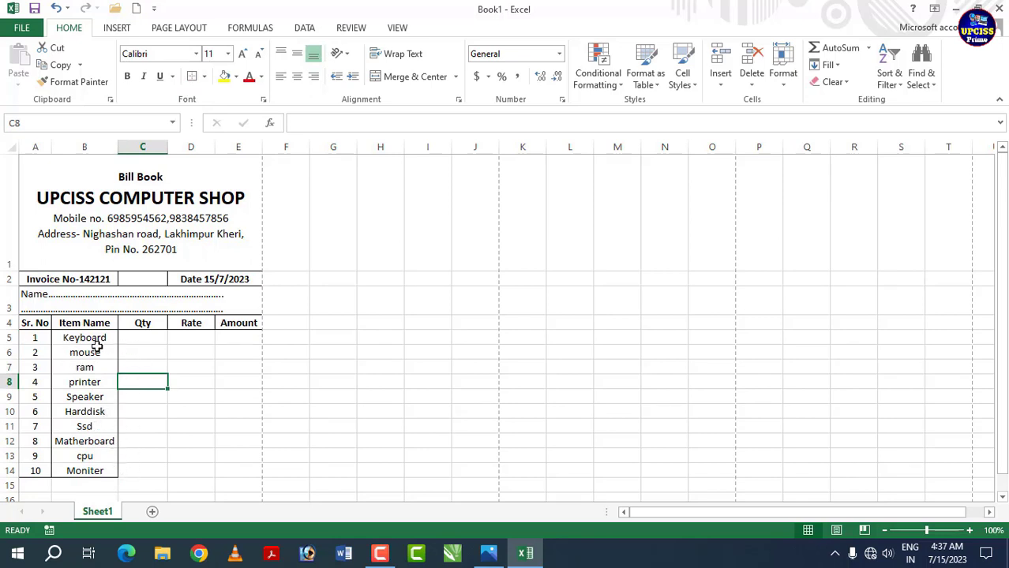
Step: Enter quantities 8, 9, 5, 10 and 11 in C5:C9
left_click(149, 341)
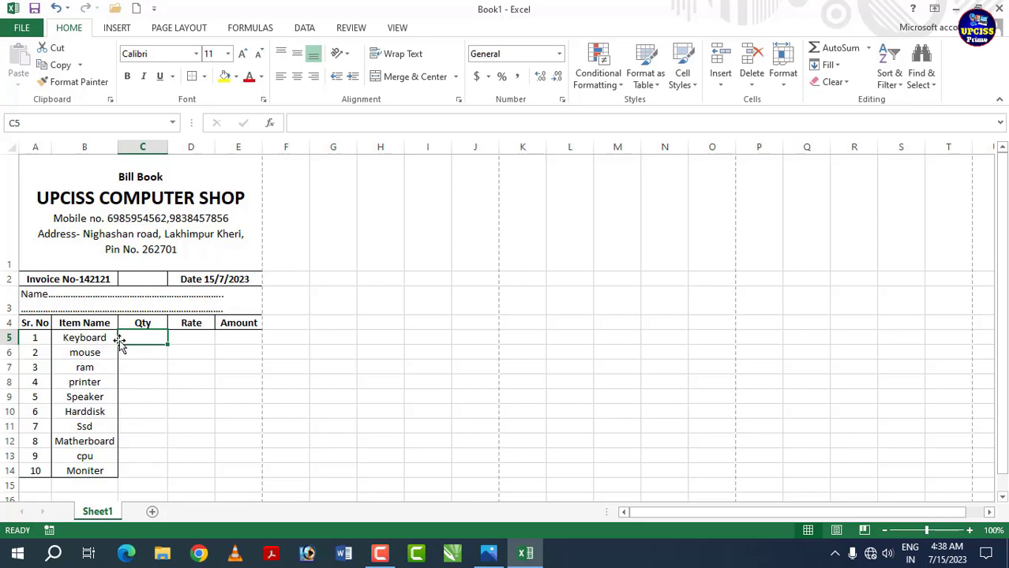
type("8")
key("Return")
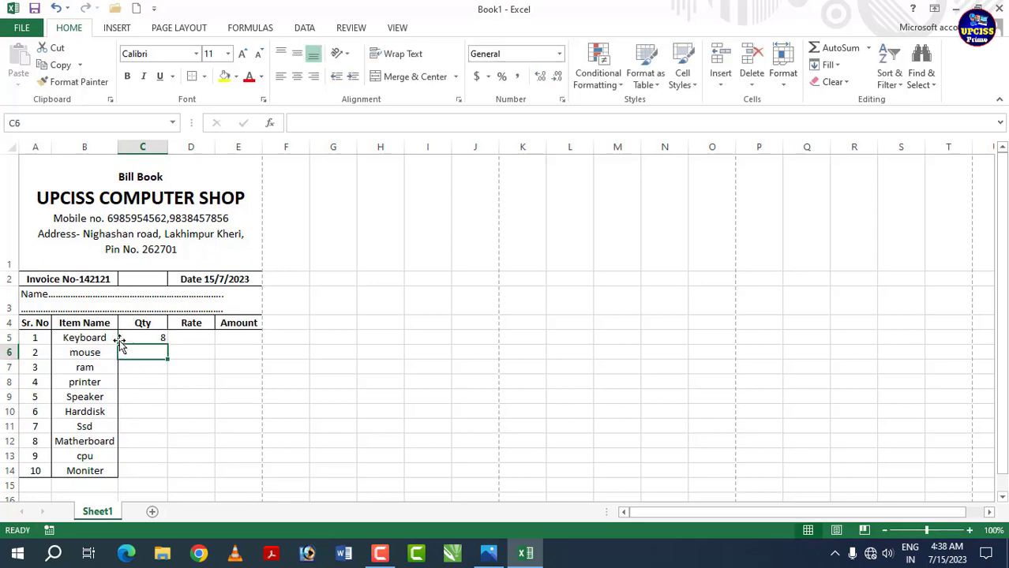
type("9")
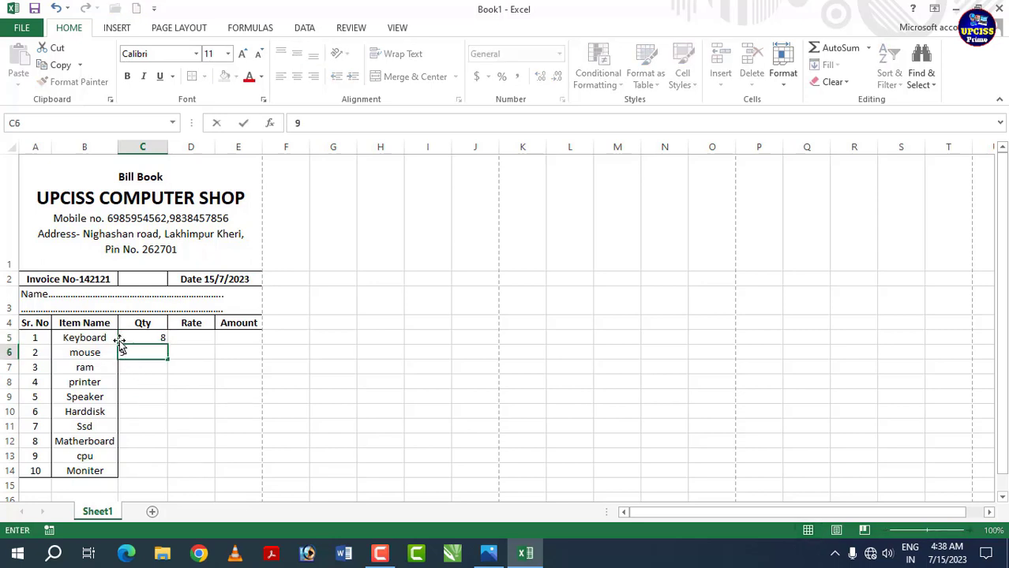
key("Return")
type("5")
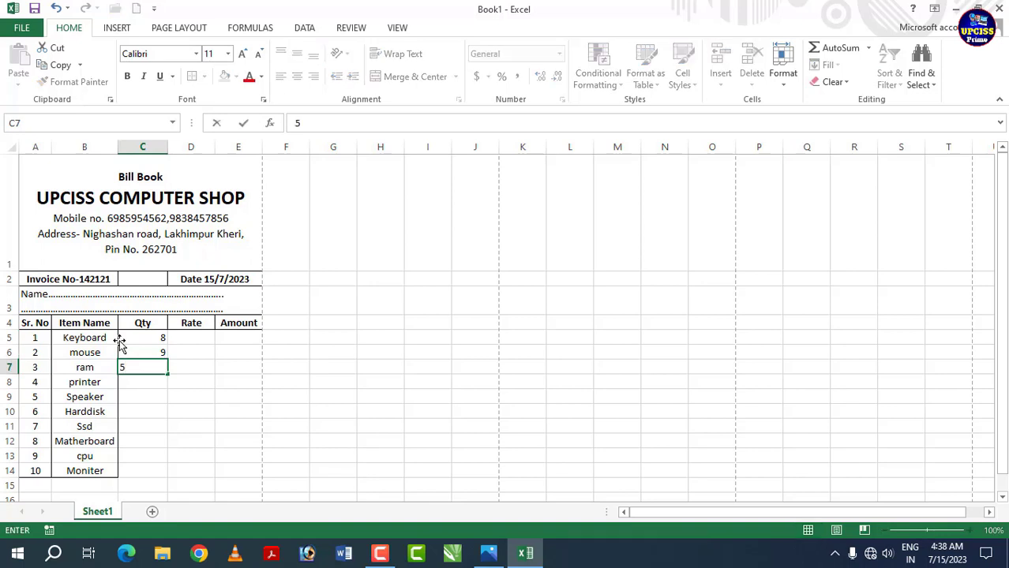
key("Return")
type("10")
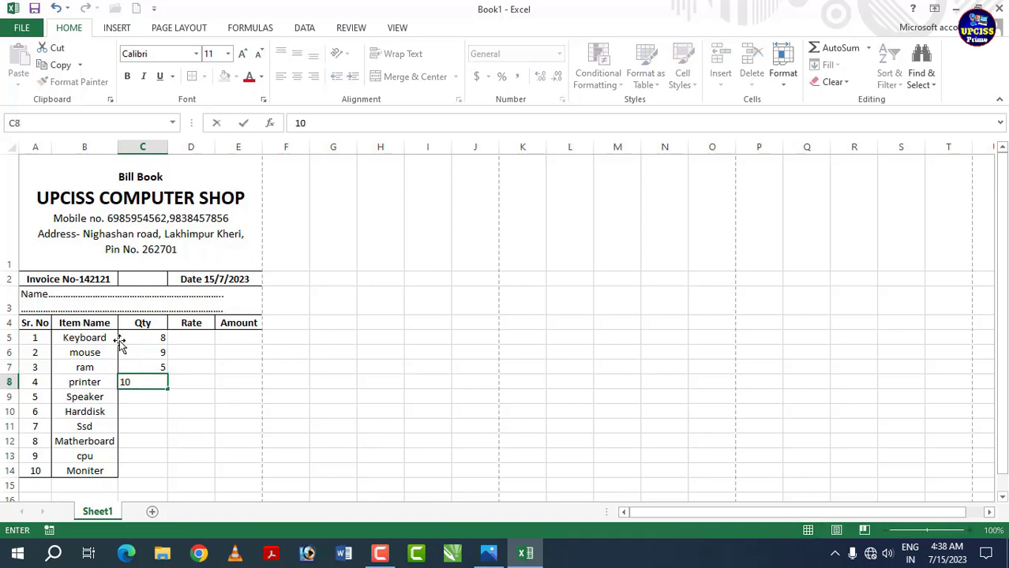
key("Return")
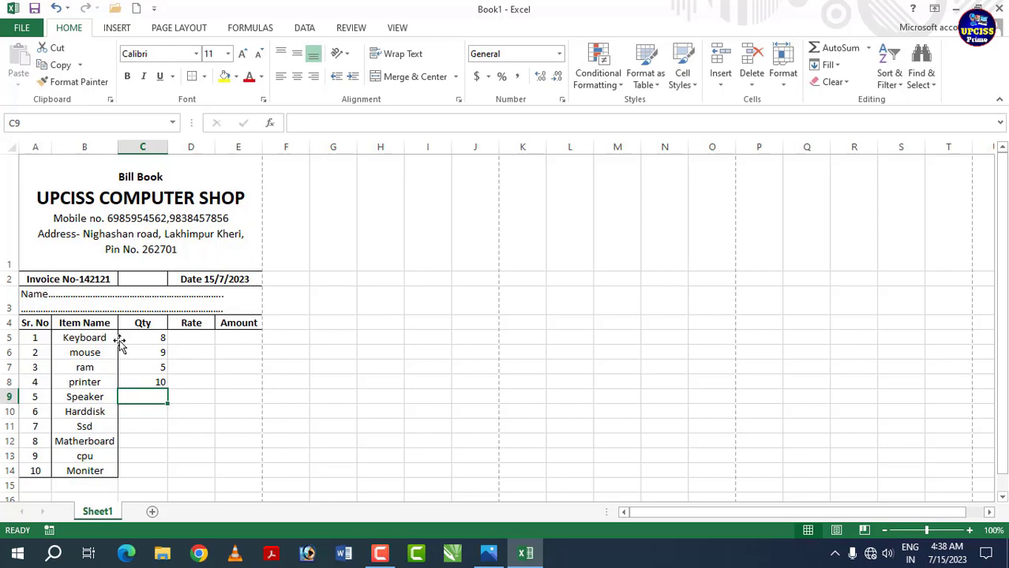
type("11")
key("Return")
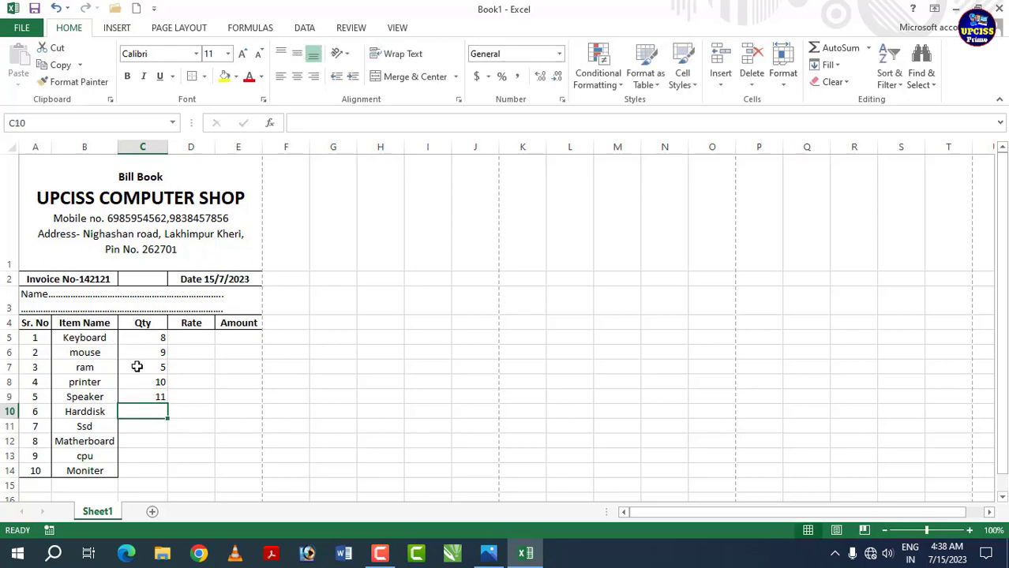
Step: Enter quantities 9, 8, 10, 8 and 9 in C10:C14
type("9")
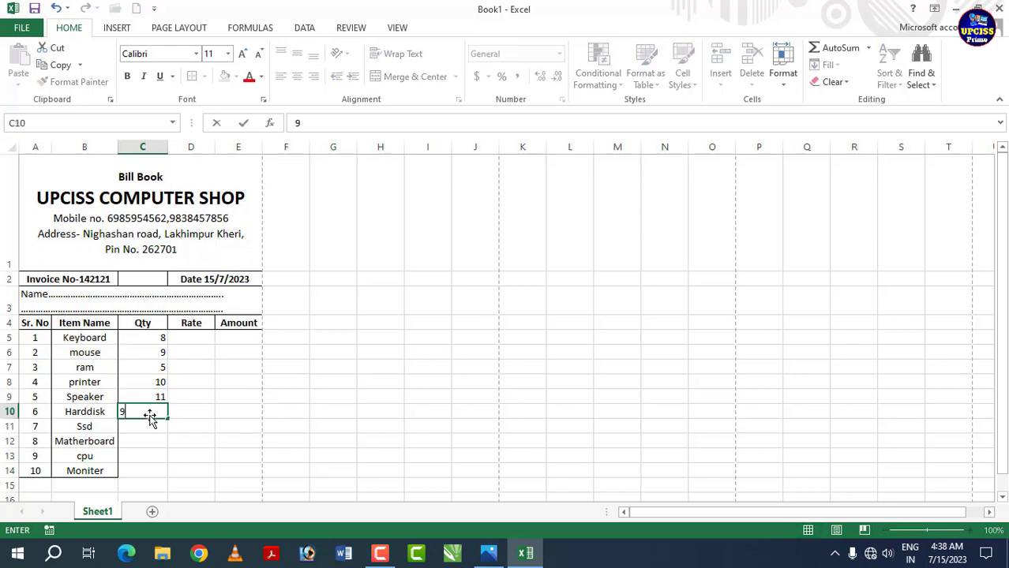
key("Return")
type("8")
key("Return")
type("10")
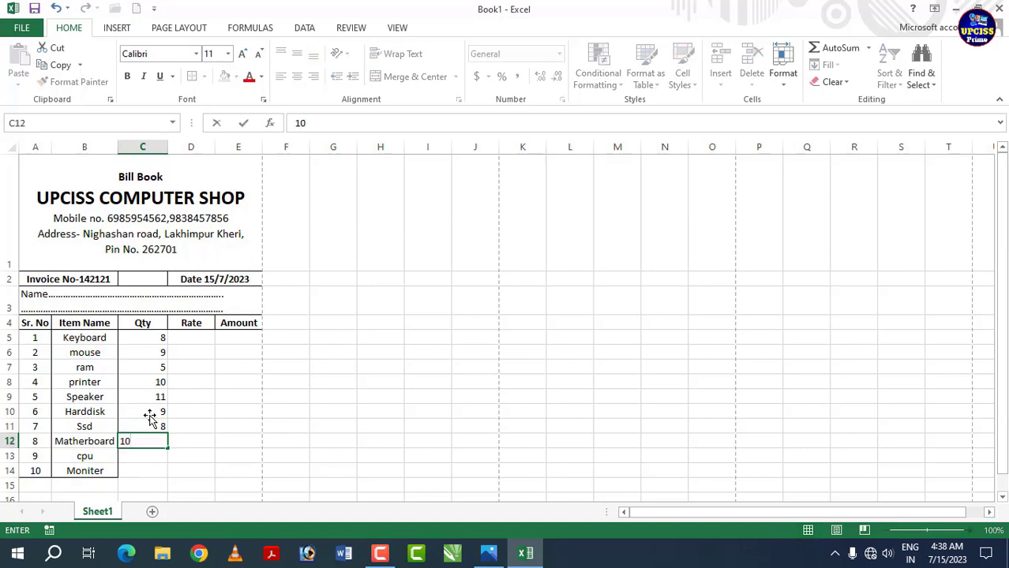
key("Return")
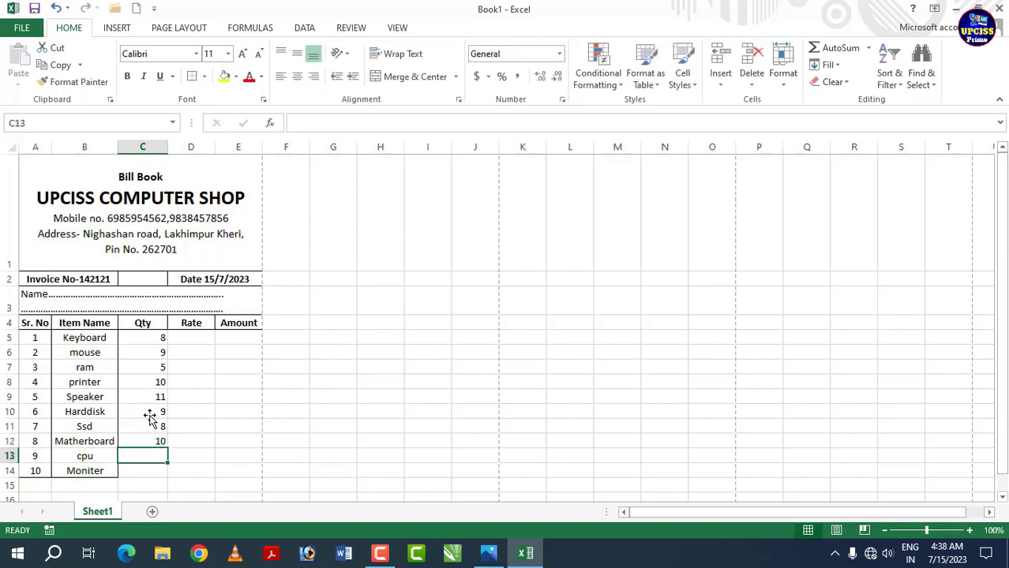
type("8")
key("Return")
type("9")
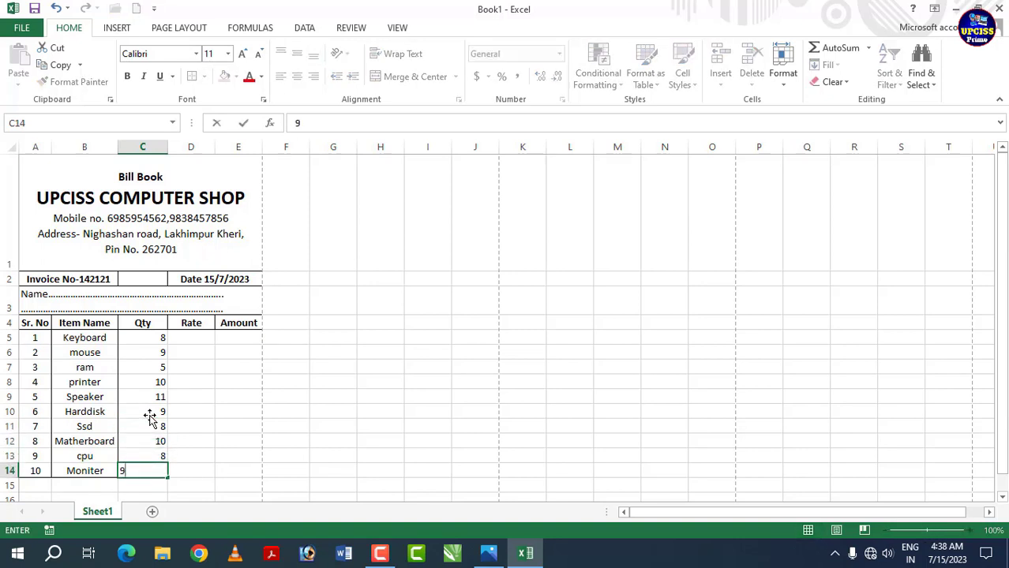
left_click(215, 384)
Step: Centre the ten quantities in C5:C14
left_click_drag(158, 337, 160, 469)
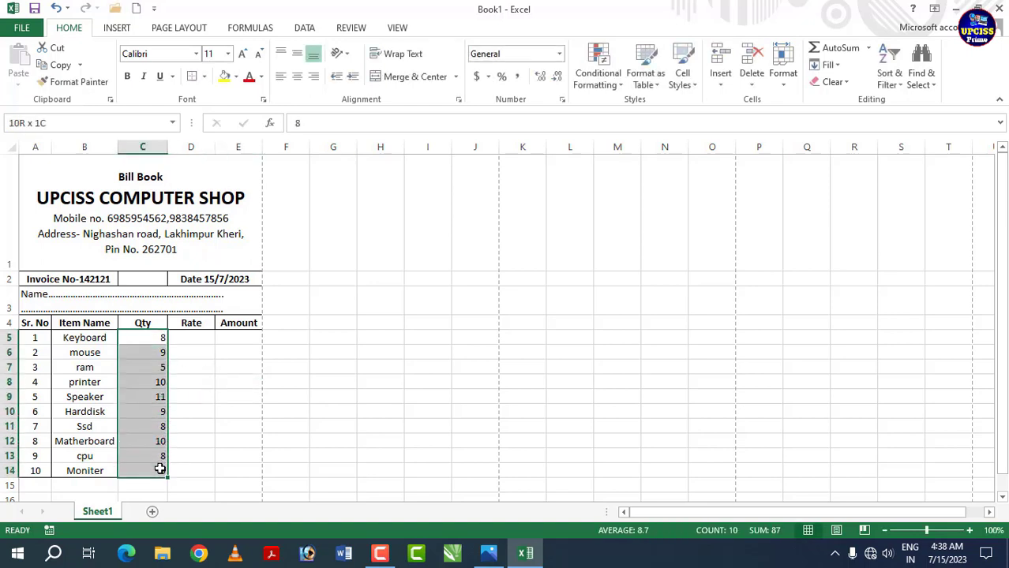
left_click(298, 76)
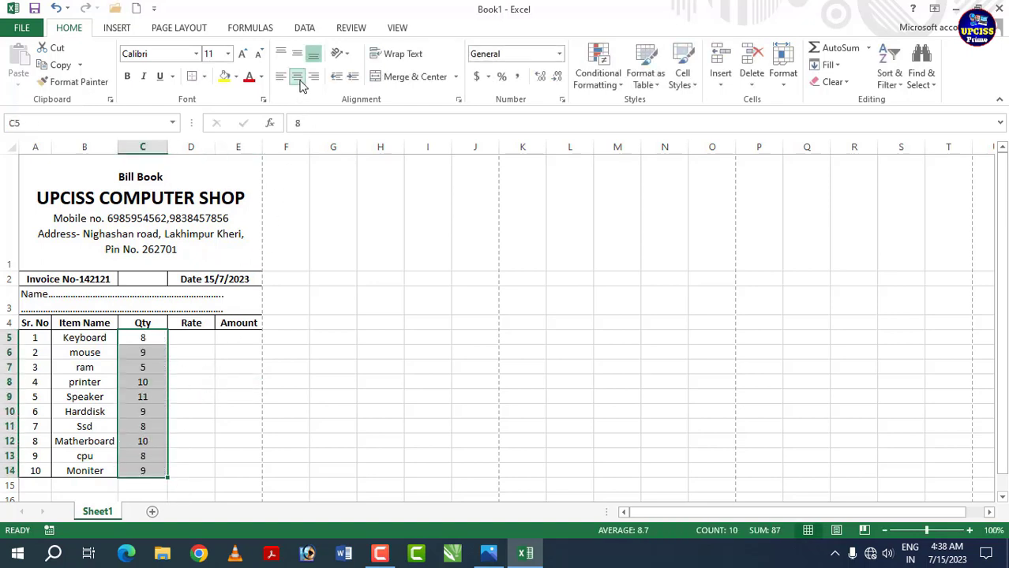
left_click(130, 381)
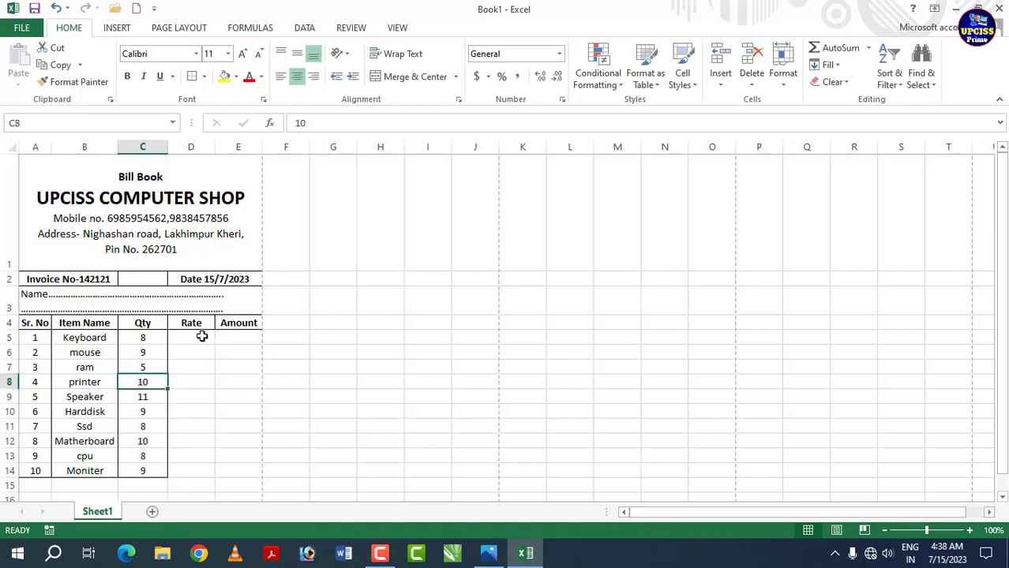
Step: Enter rates 650, 500, 2200, 4000 and 600 in D5:D9
left_click(179, 339)
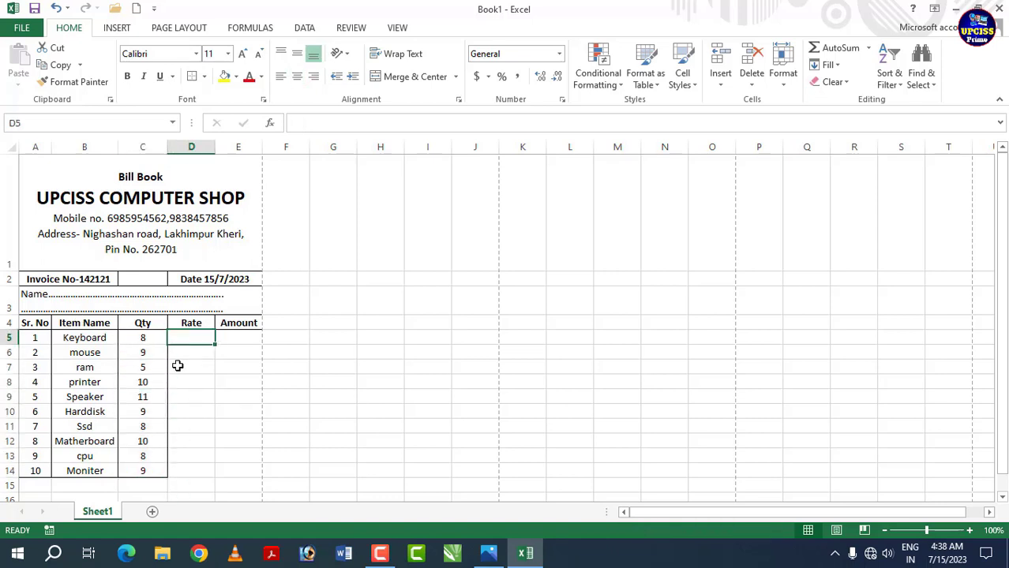
type("650")
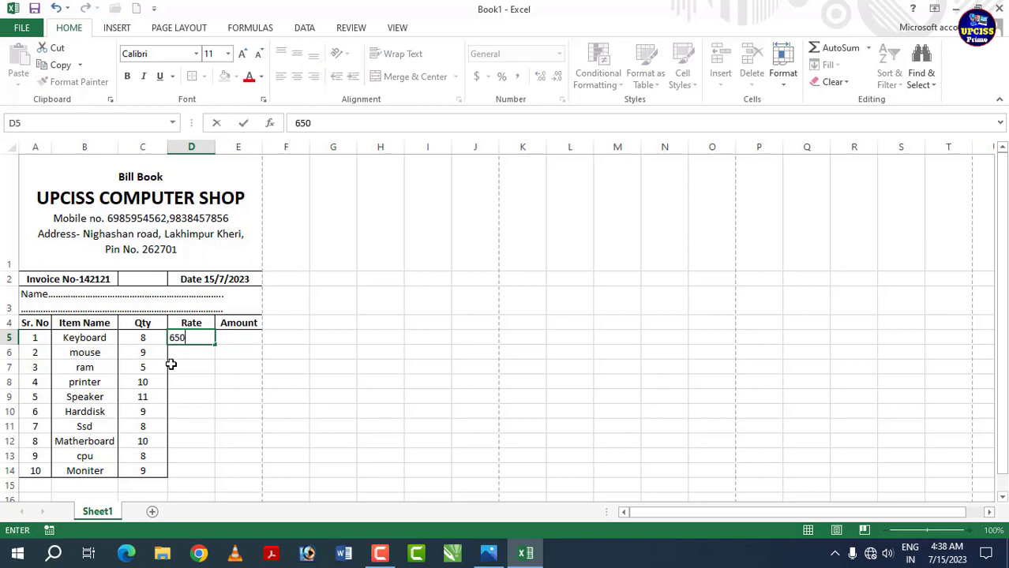
key("Return")
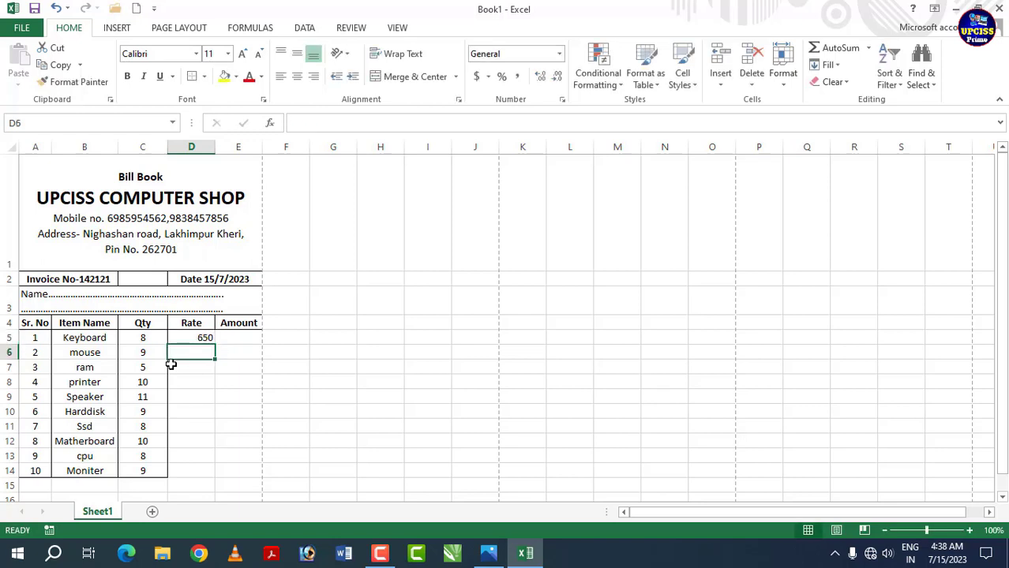
type("5000")
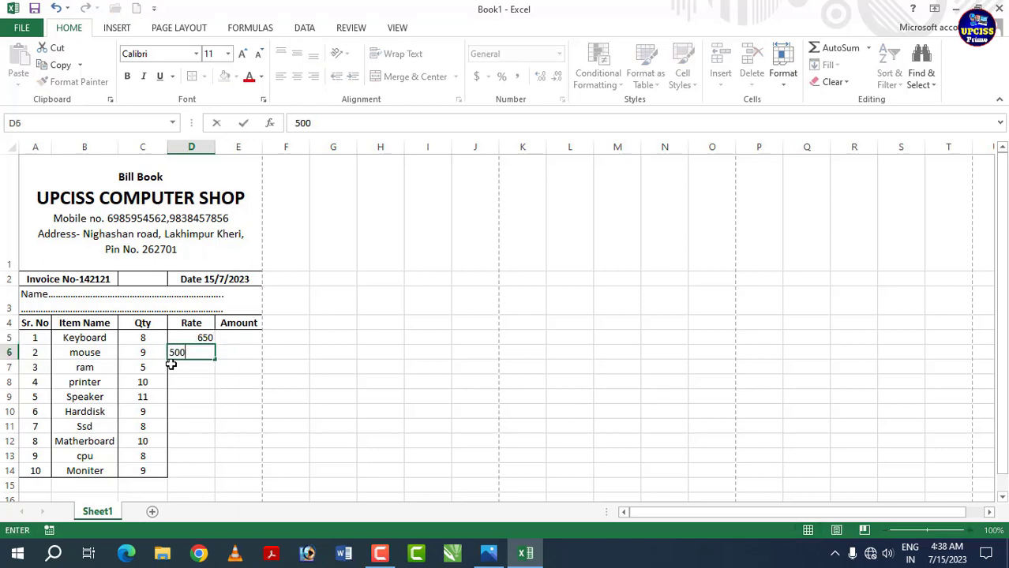
key("Return")
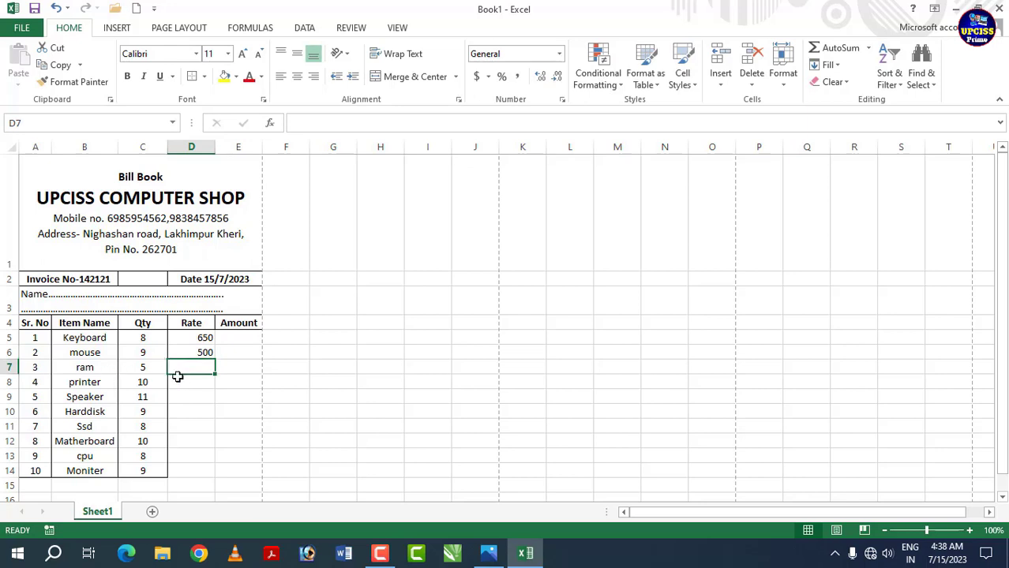
type("2200")
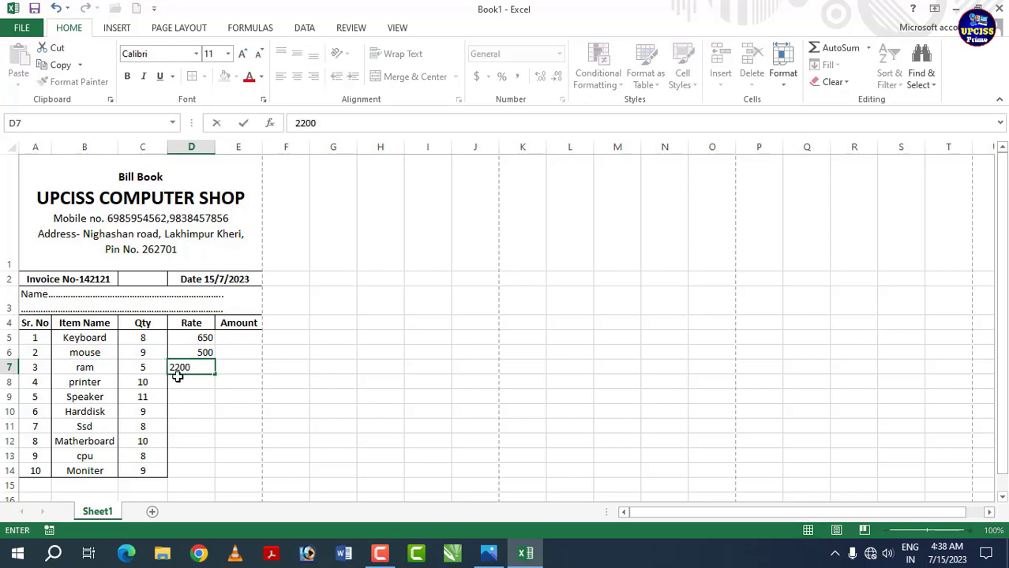
key("Return")
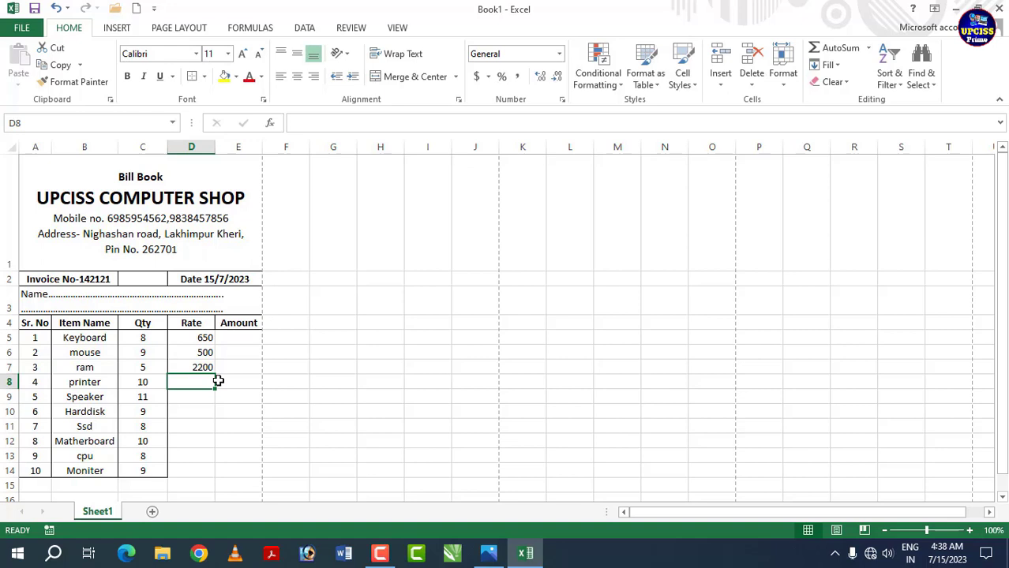
type("4000")
key("Return")
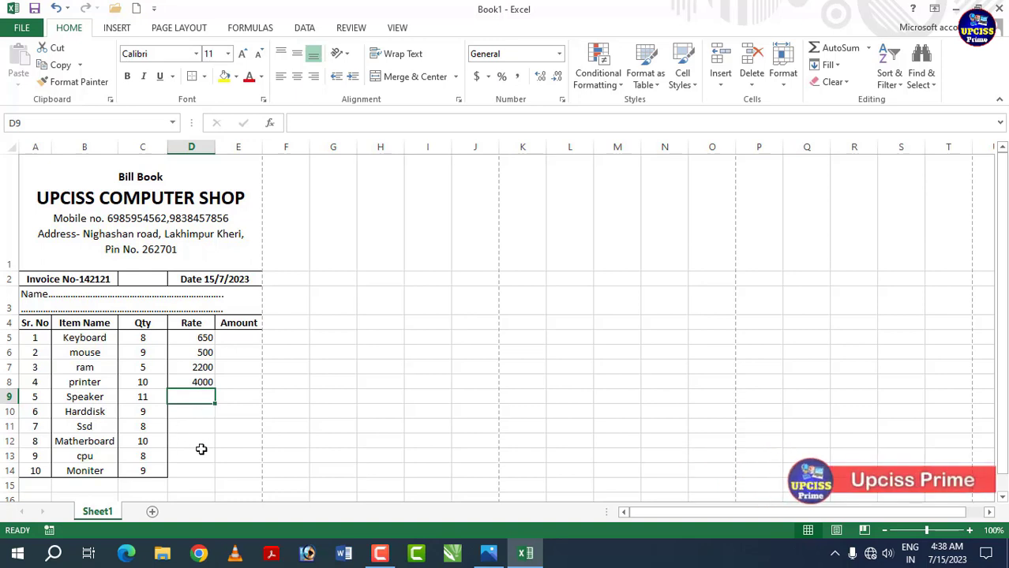
type("600")
key("Return")
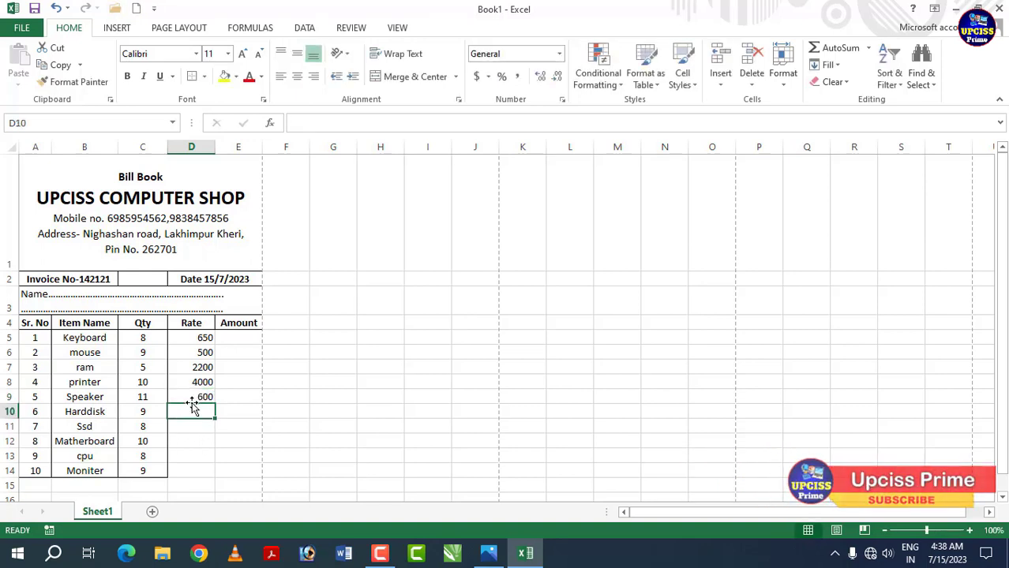
Step: Enter rates 2500, 2800, 5000, 6500 and 8000 in D10:D14
type("2500")
key("Return")
type("2800")
key("Return")
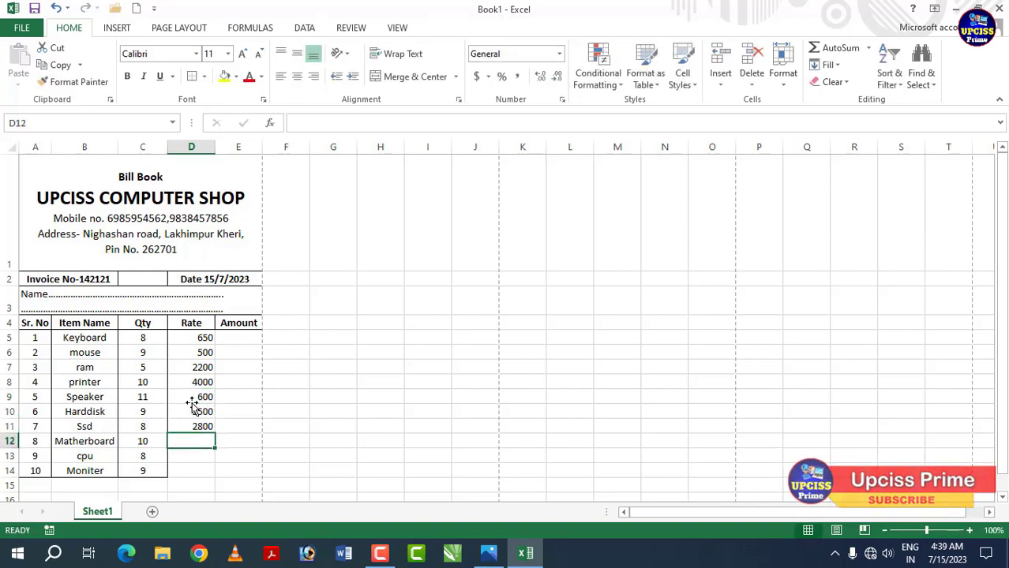
type("5000")
key("Return")
type("6500")
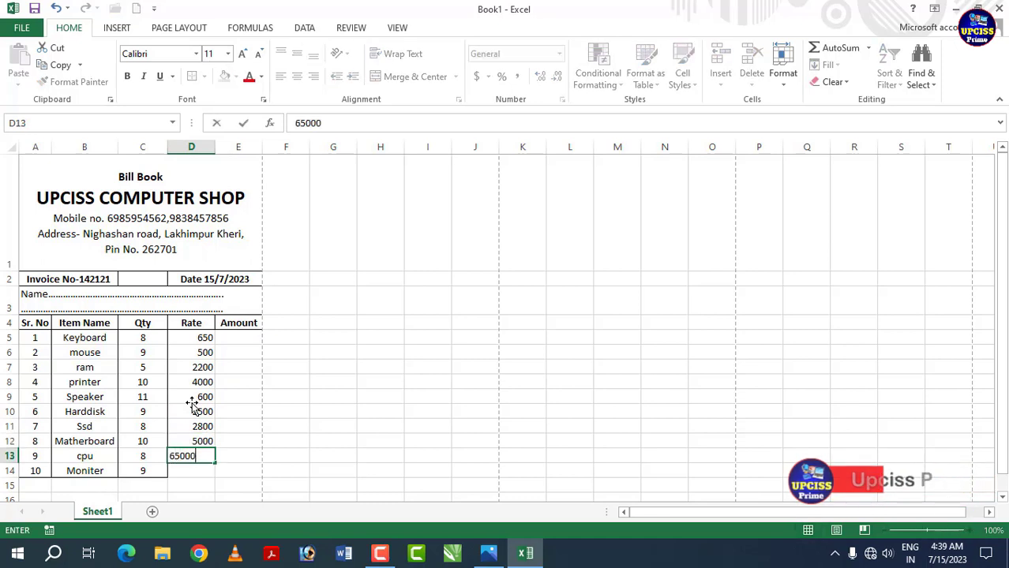
key("Return")
type("8000")
left_click(195, 397)
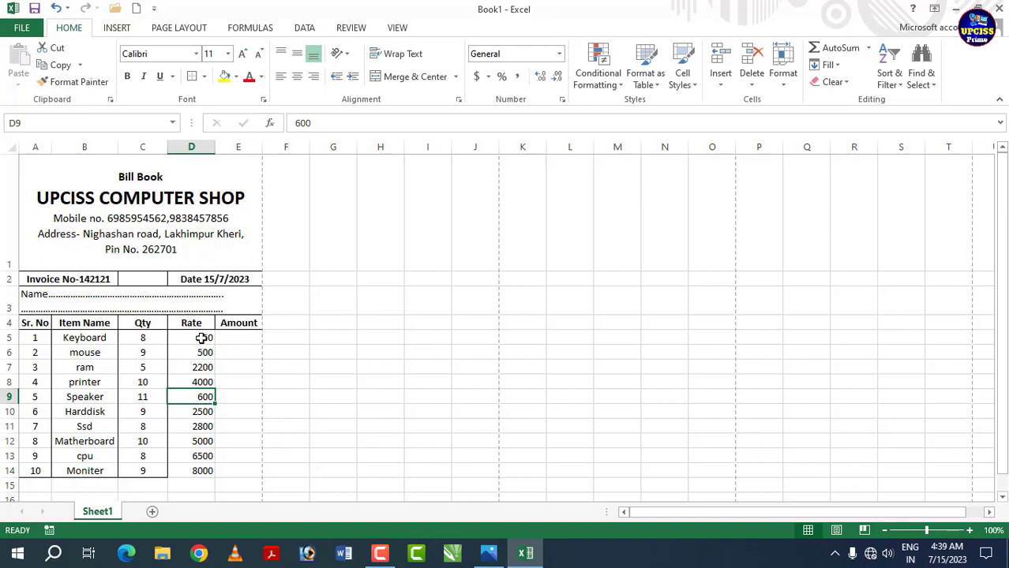
Step: Centre the ten rates in D5:D14 and move into the Amount column
left_click_drag(200, 338, 203, 471)
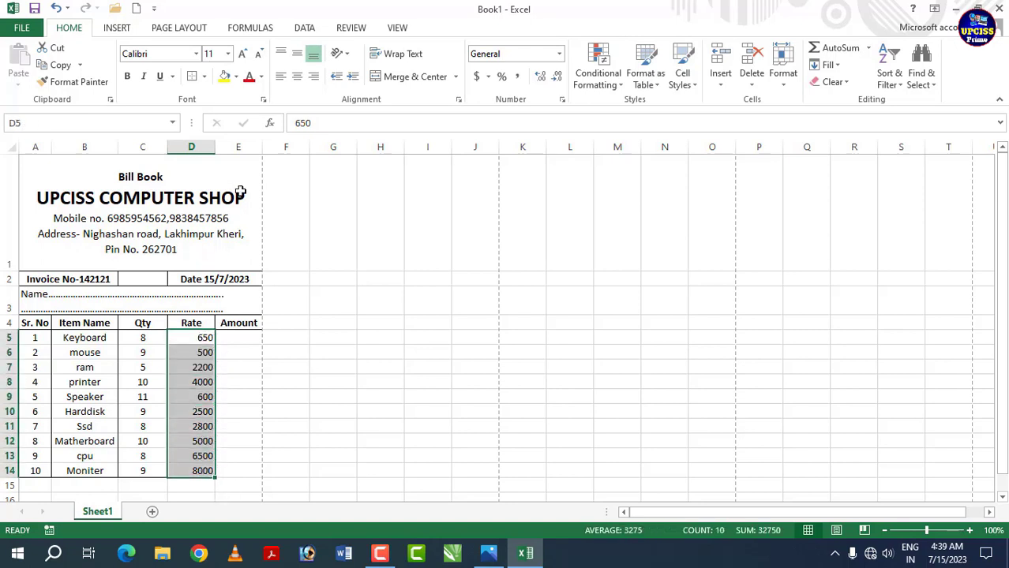
left_click(297, 76)
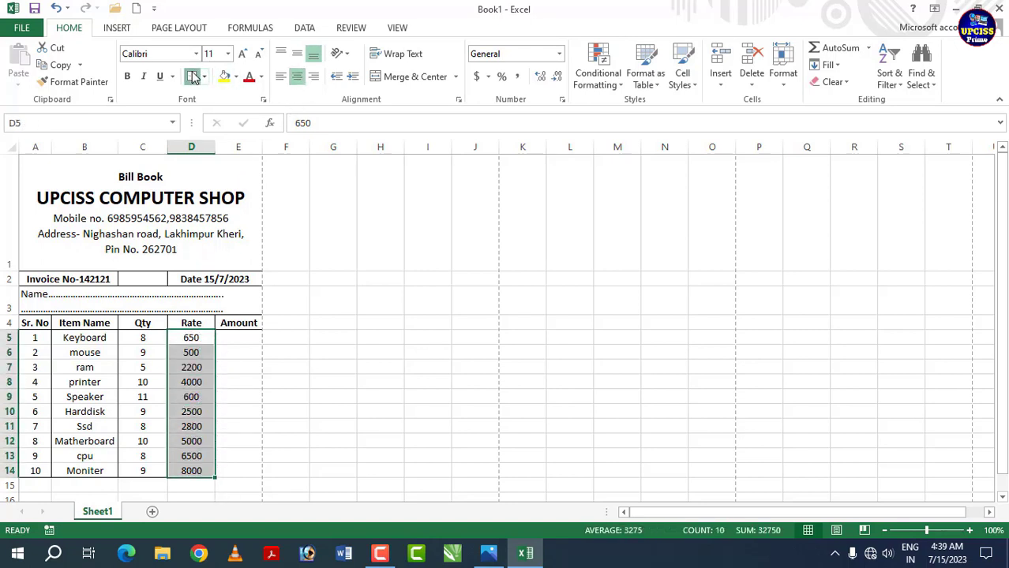
left_click(191, 353)
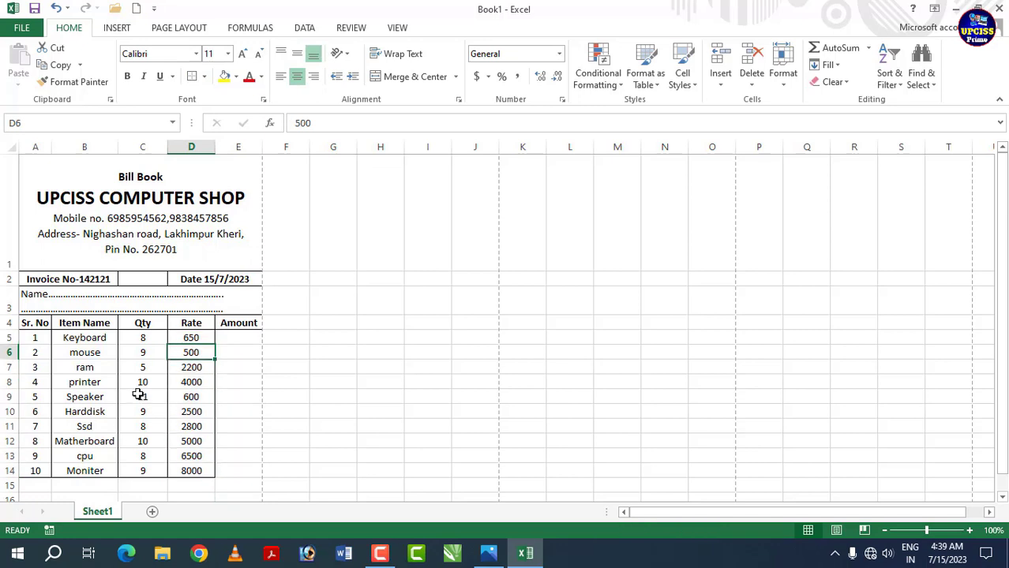
key("Right")
key("Down")
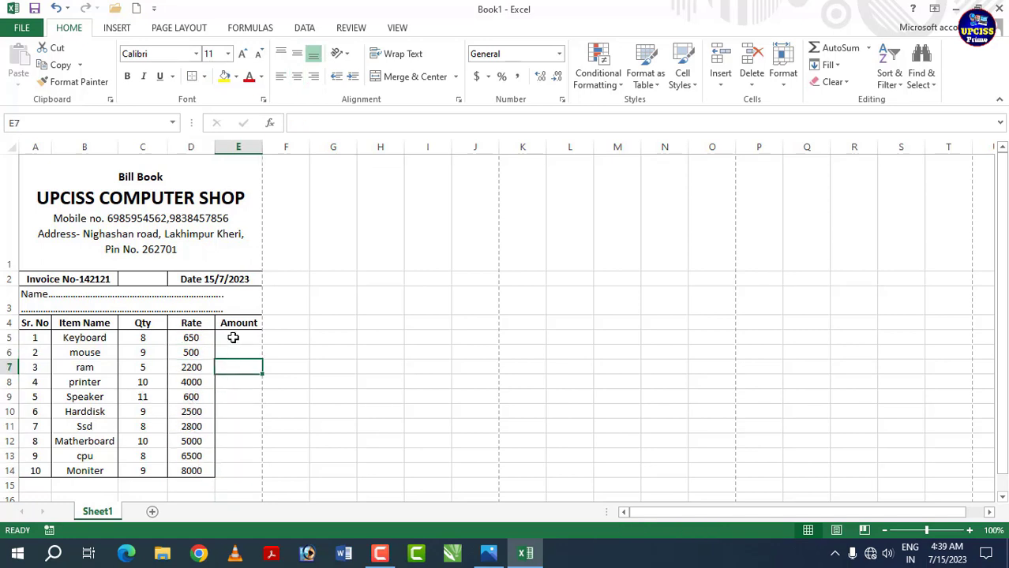
Step: Enter the formula =C5*D5 in E5 and fill it down through E14
left_click(232, 338)
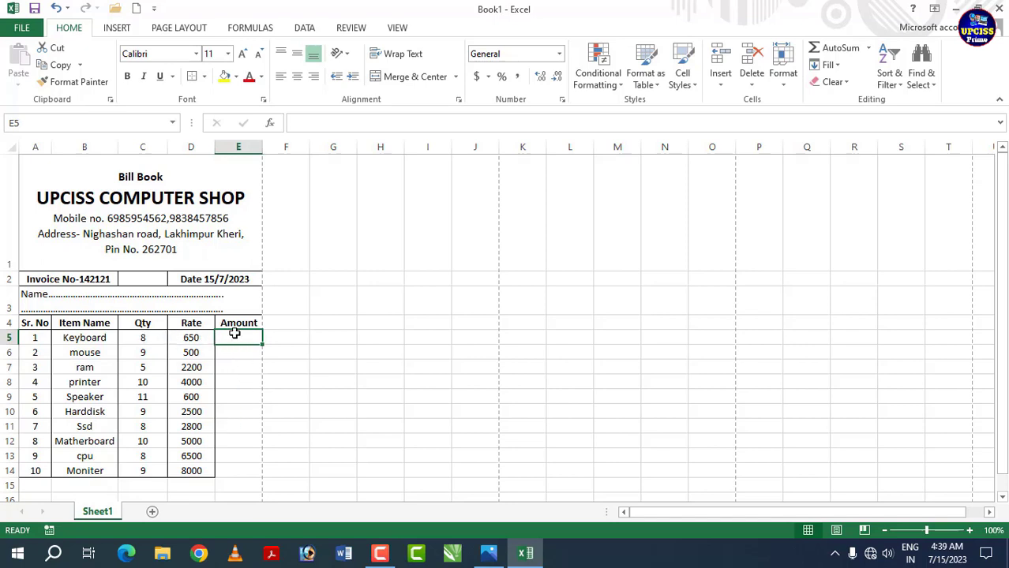
type("=")
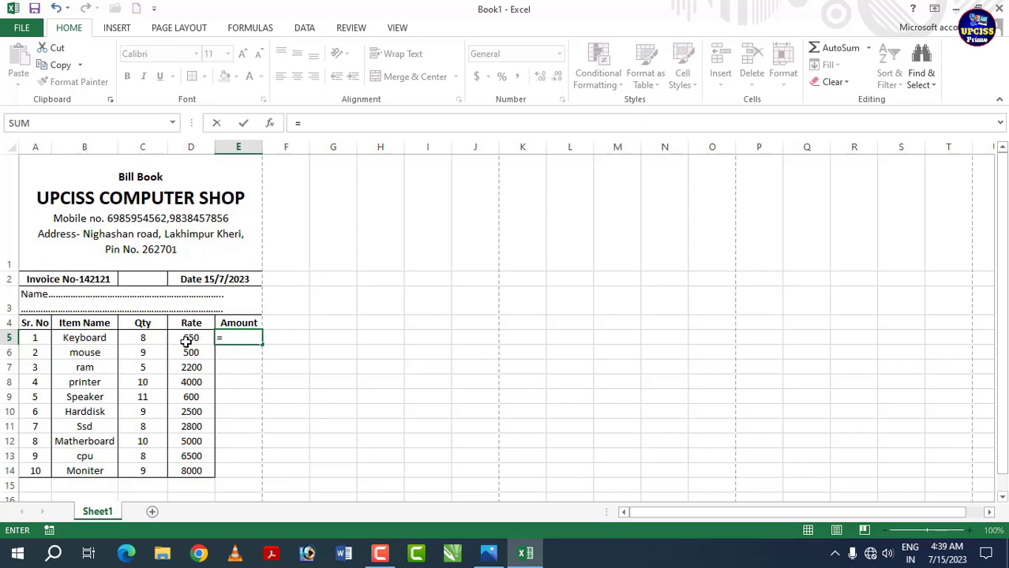
left_click(144, 339)
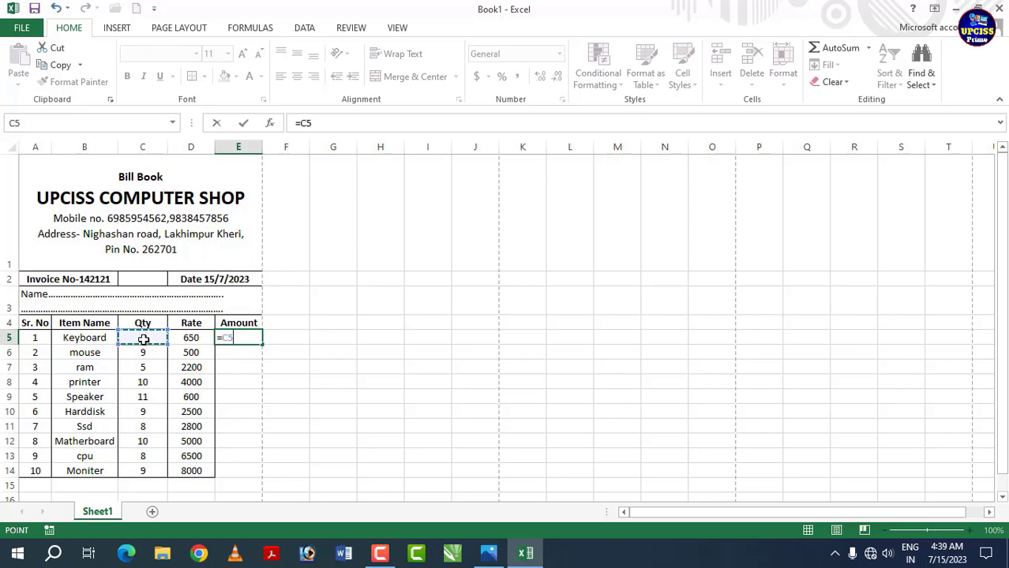
type("*")
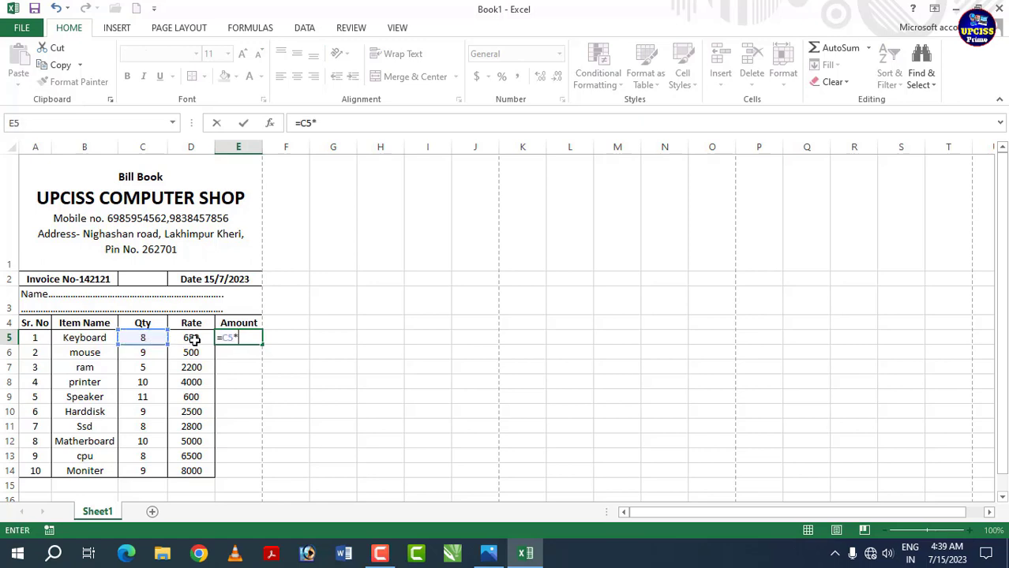
left_click(193, 340)
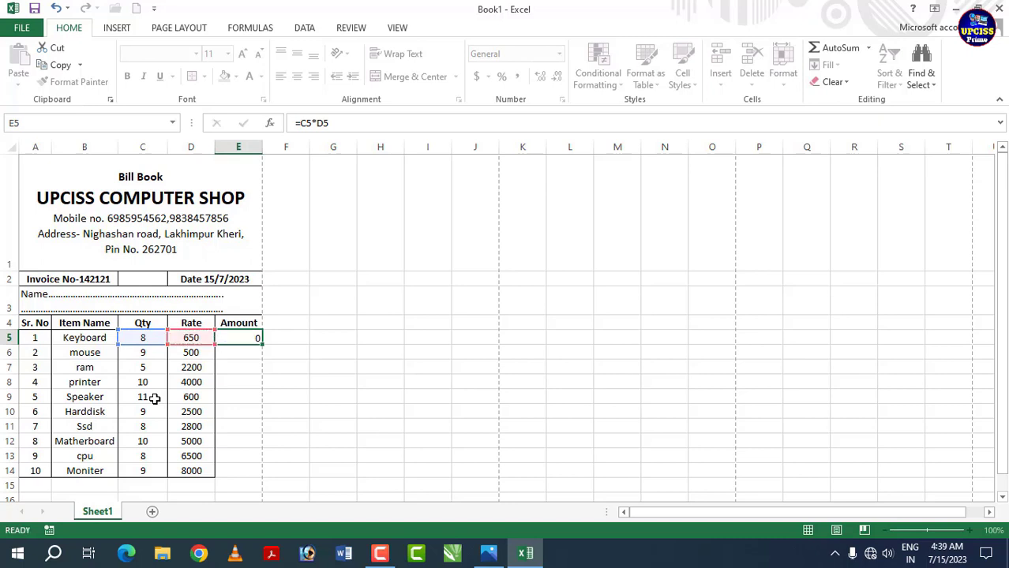
key("Return")
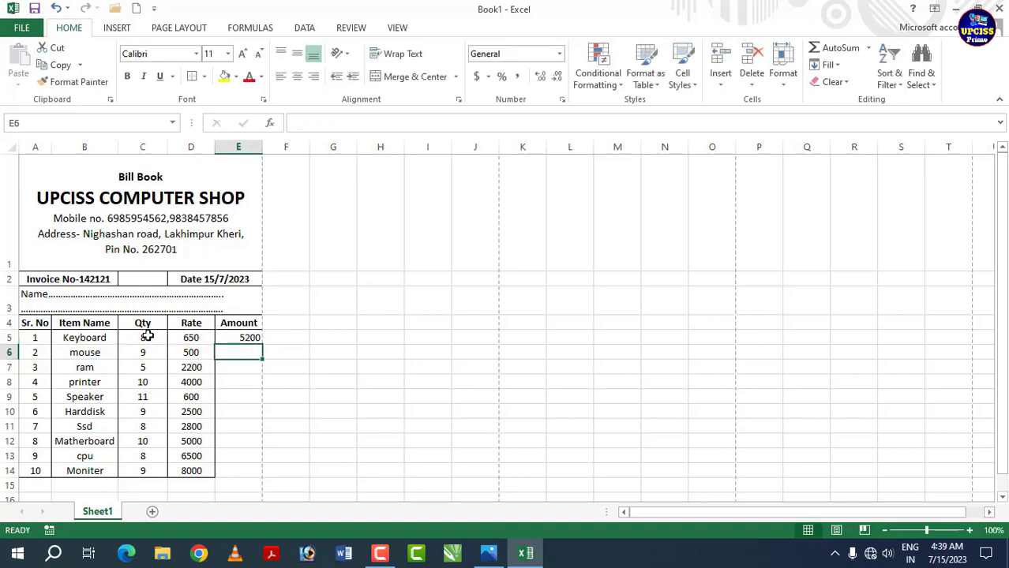
left_click(249, 338)
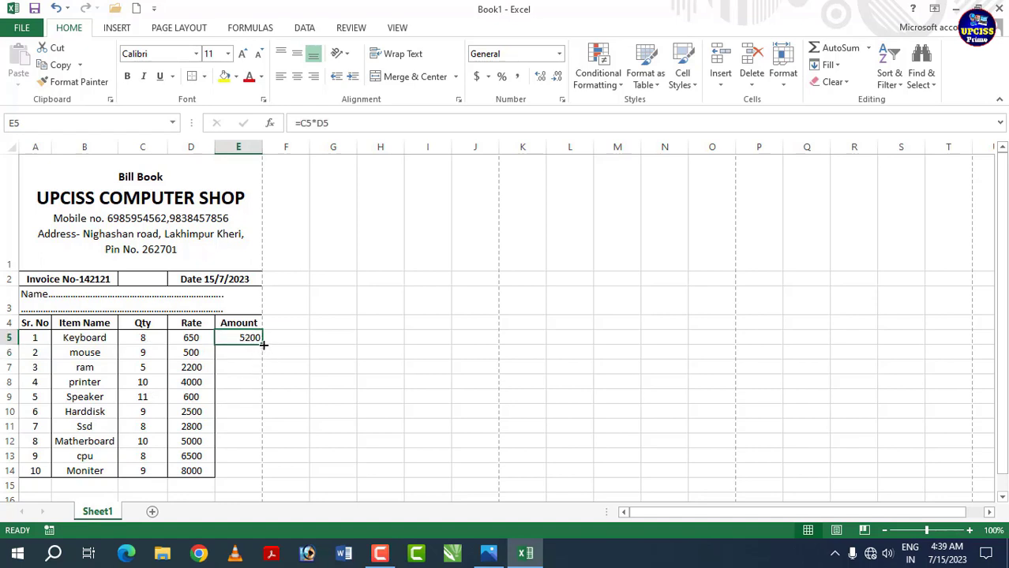
left_click_drag(263, 345, 264, 477)
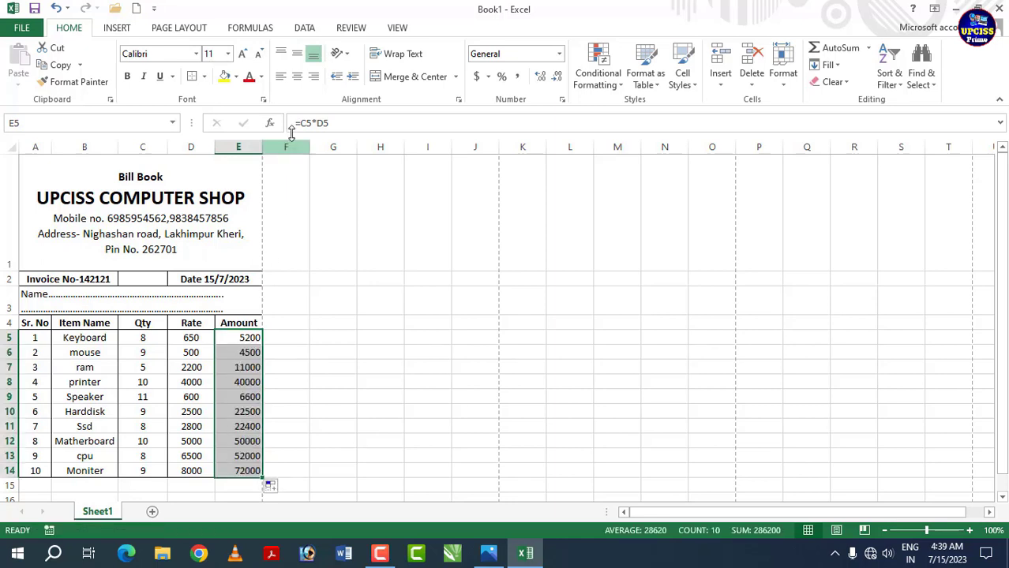
Step: Centre the amounts in E5:E14 and check the bill in print preview
left_click(296, 79)
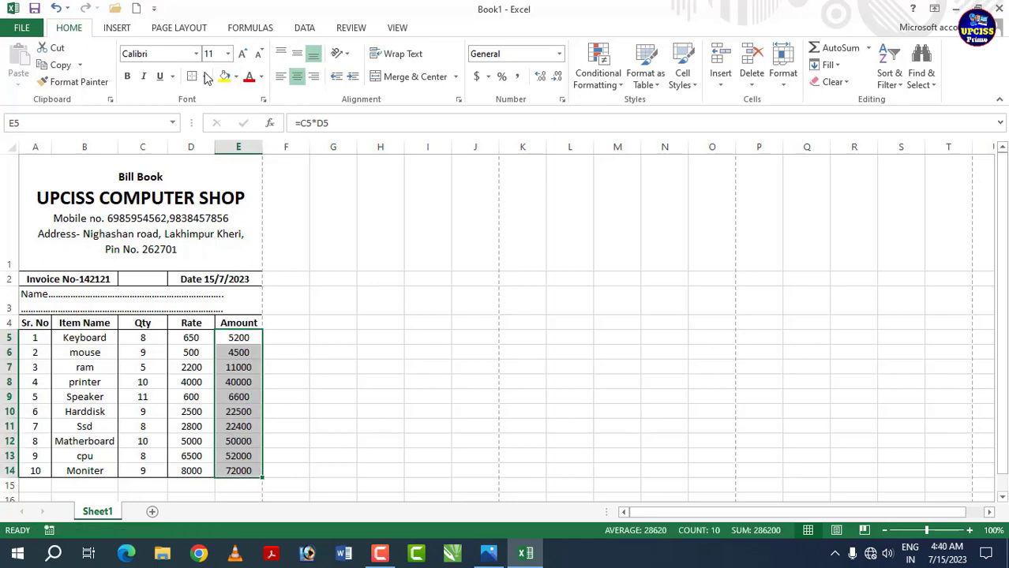
left_click(216, 369)
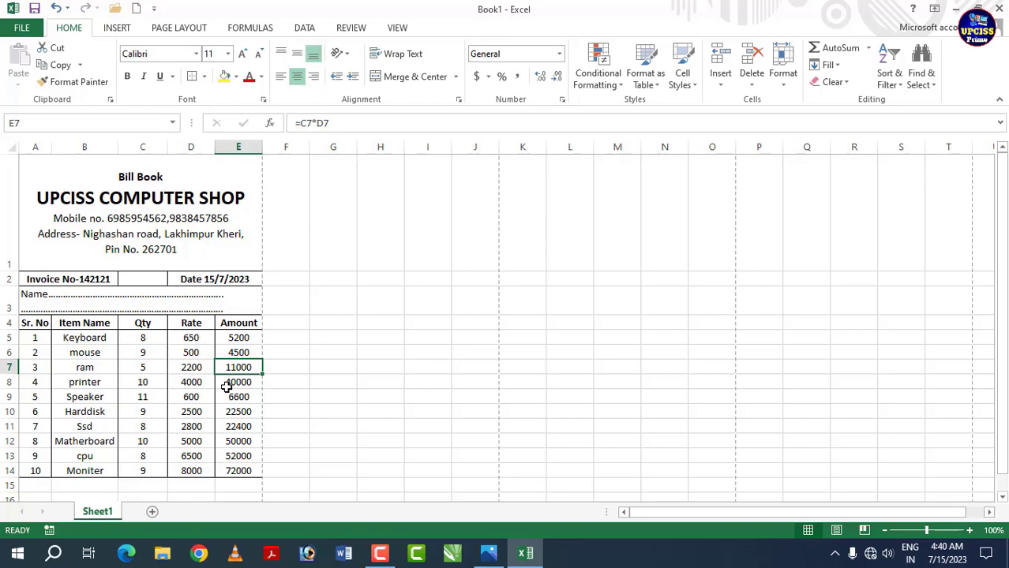
key("ctrl+p")
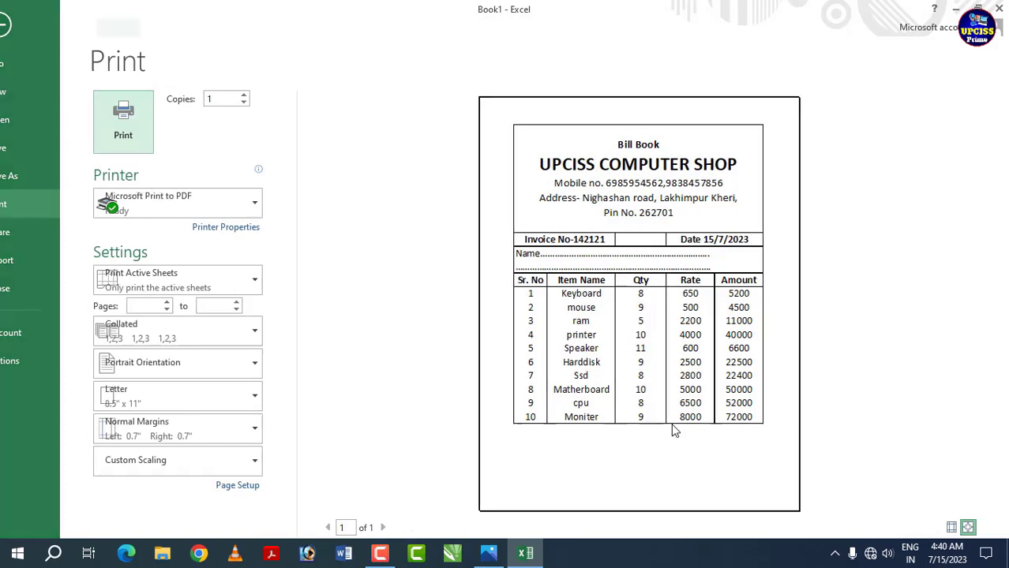
key("Escape")
Step: Apply All Borders to row 15 across the table, A15:E15
scroll(316, 294, "down", 2)
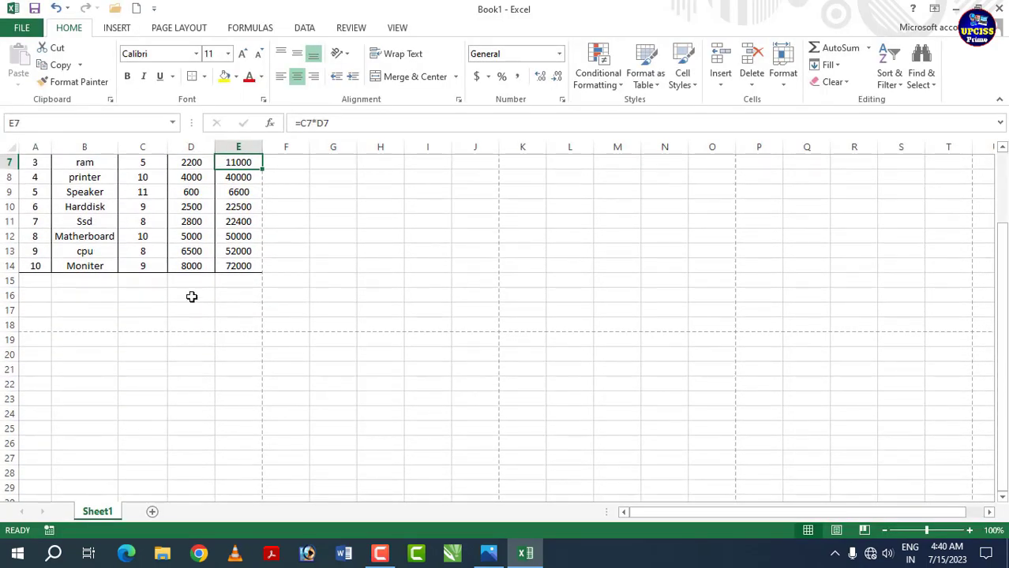
left_click_drag(38, 279, 226, 283)
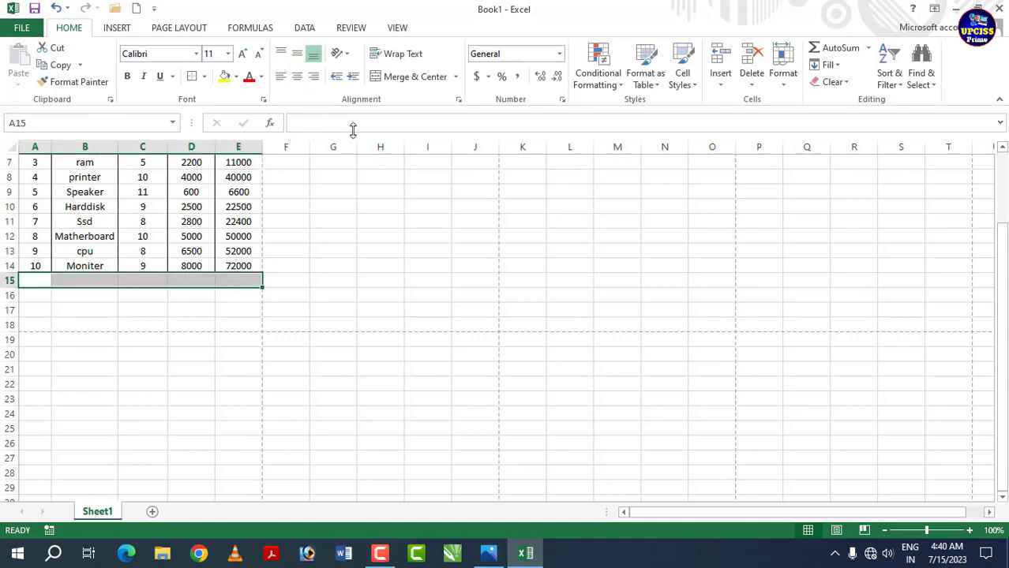
left_click(204, 76)
left_click(237, 203)
left_click(189, 324)
Step: Merge A15:C15 and enter the label 'Total' in D15
left_click_drag(38, 280, 85, 282)
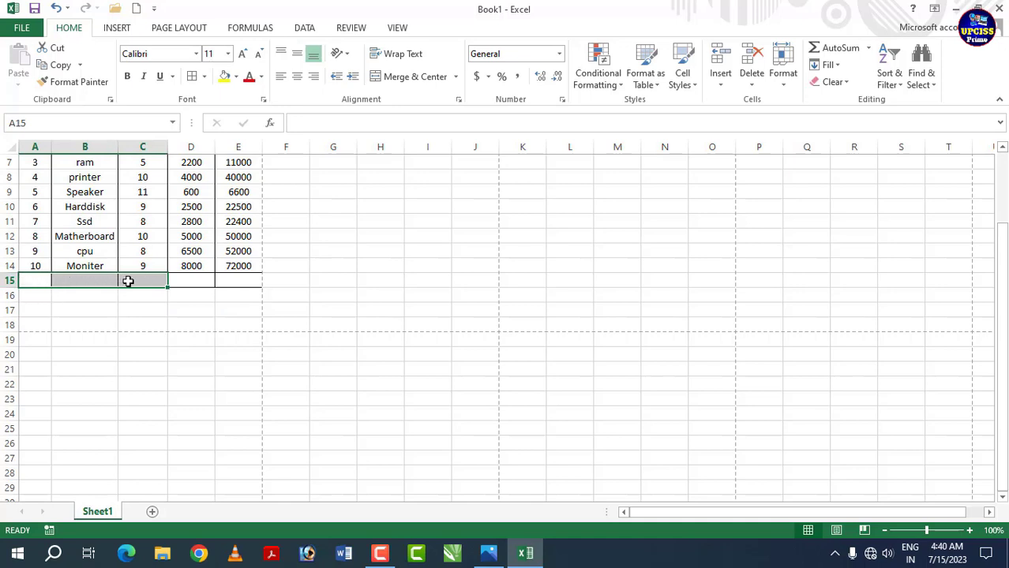
left_click(436, 79)
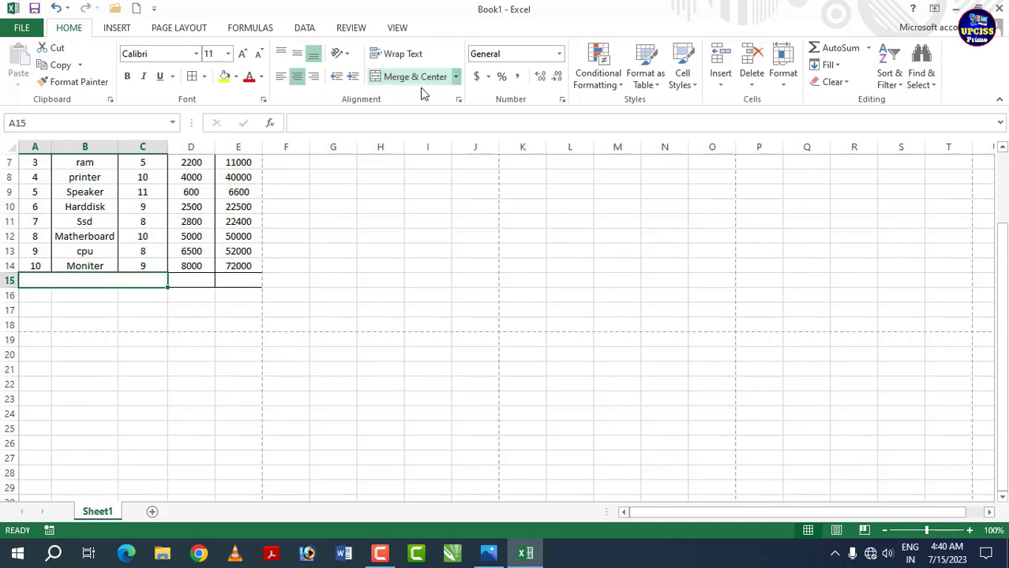
left_click(154, 338)
left_click(191, 282)
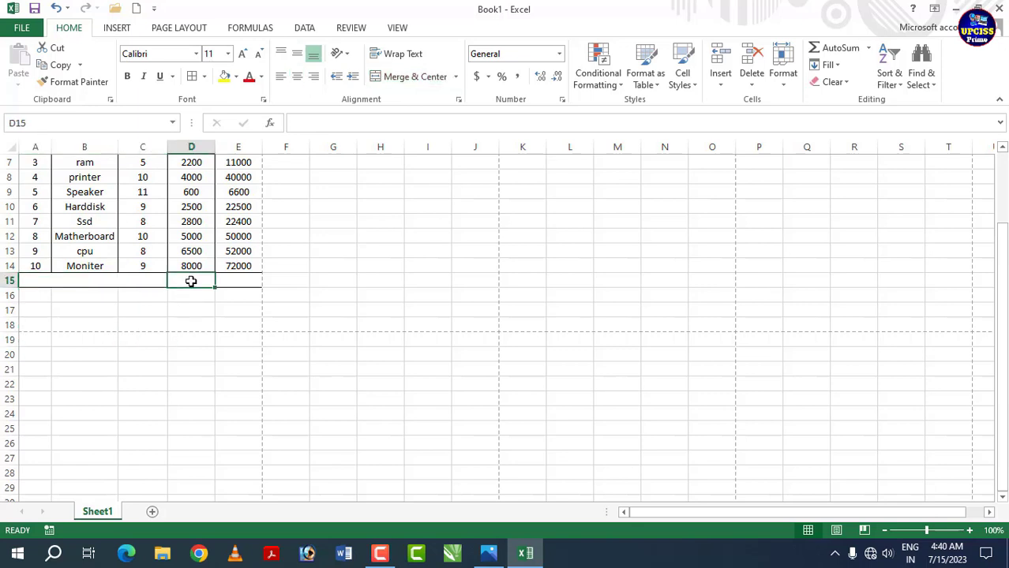
type("Total")
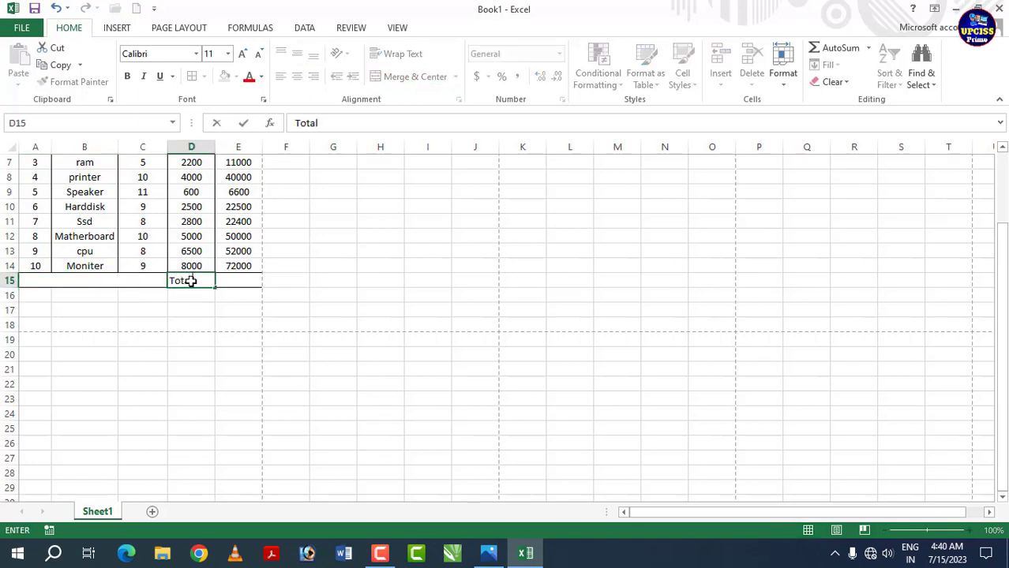
key("Tab")
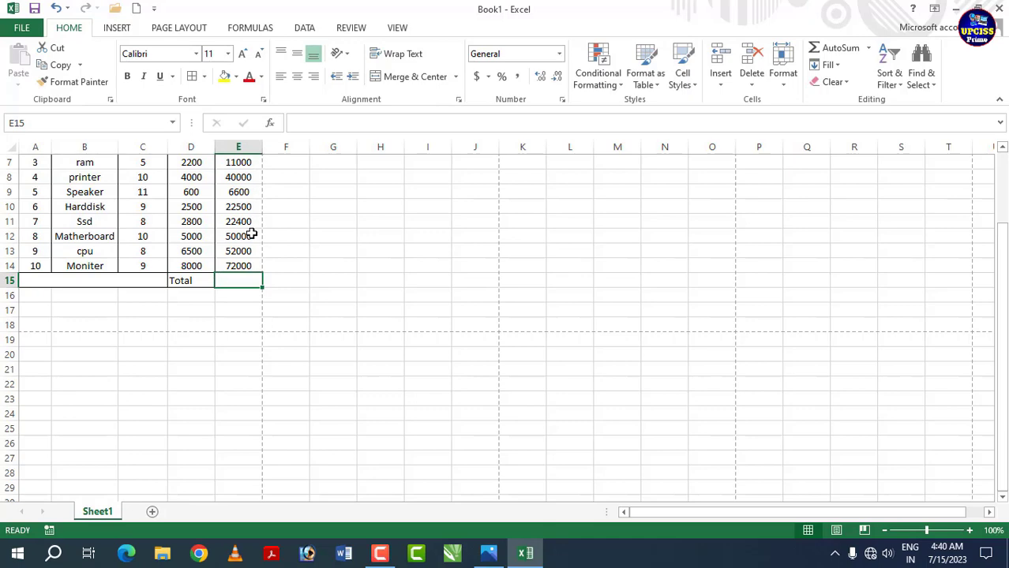
scroll(235, 276, "up", 2)
scroll(233, 337, "down", 2)
scroll(241, 215, "up", 1)
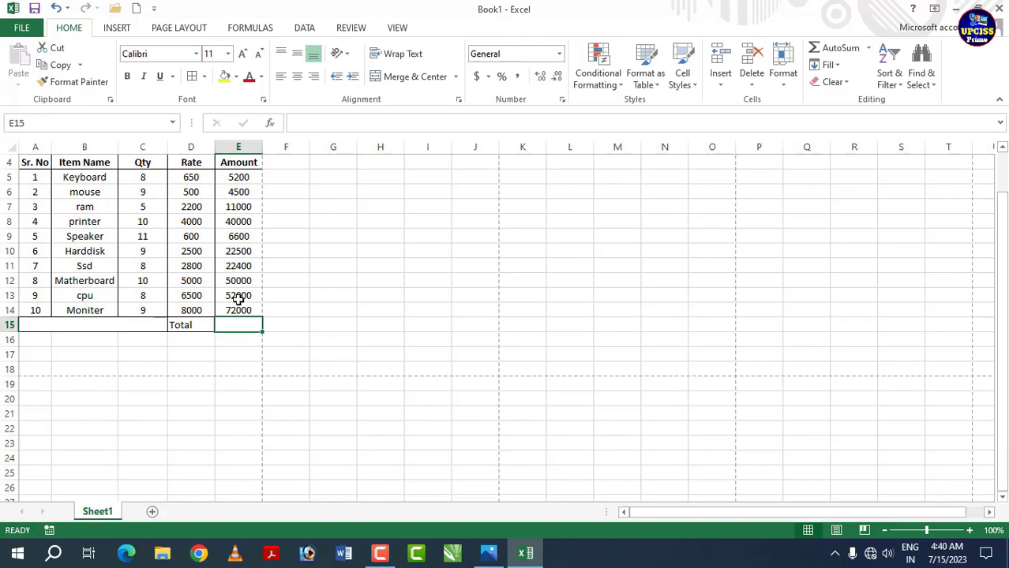
Step: Enter =SUM(E5:E14) in E15 to total the amounts as 286200
type("=s")
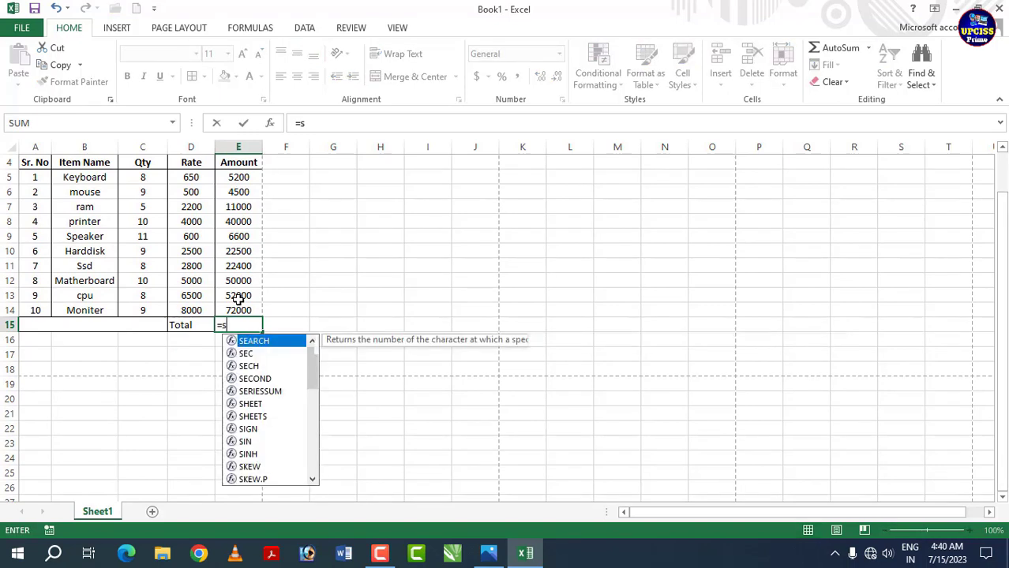
type("um")
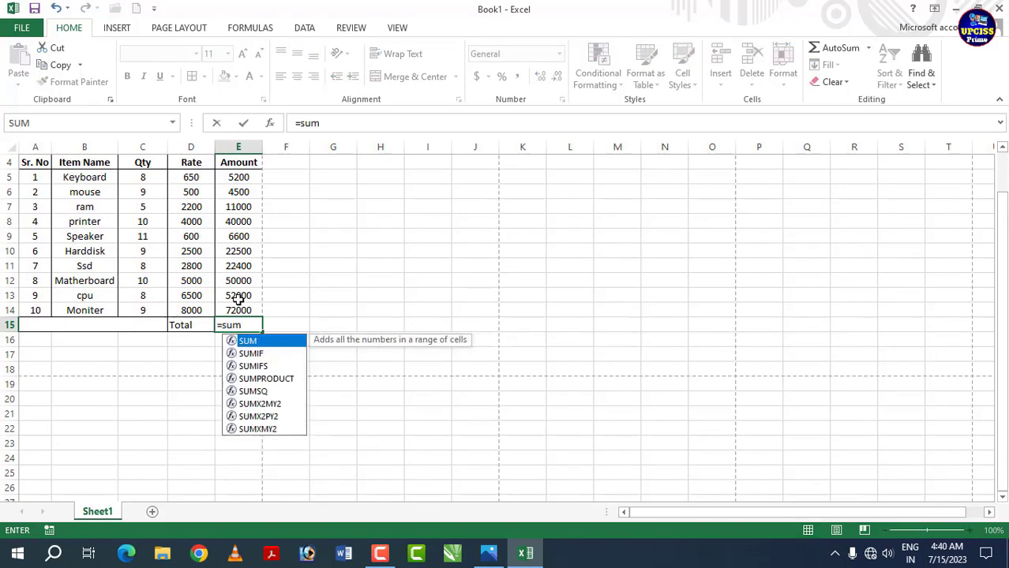
key("Tab")
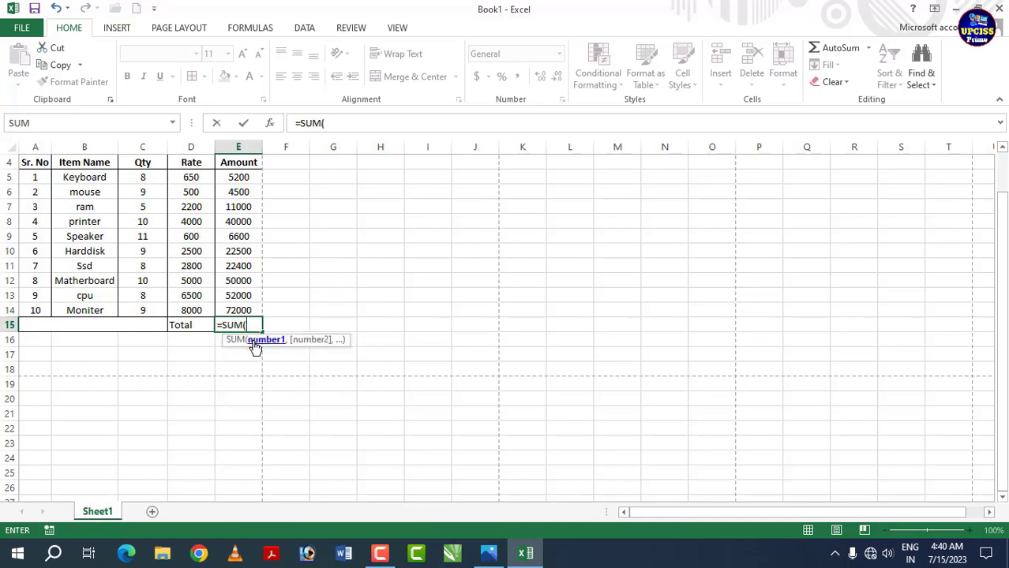
left_click_drag(239, 181, 228, 311)
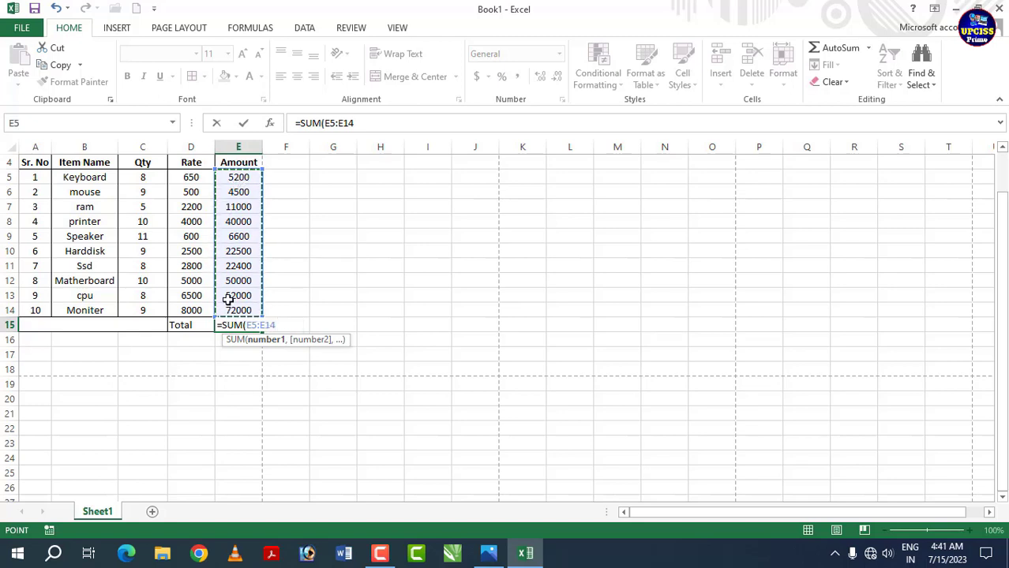
key("Return")
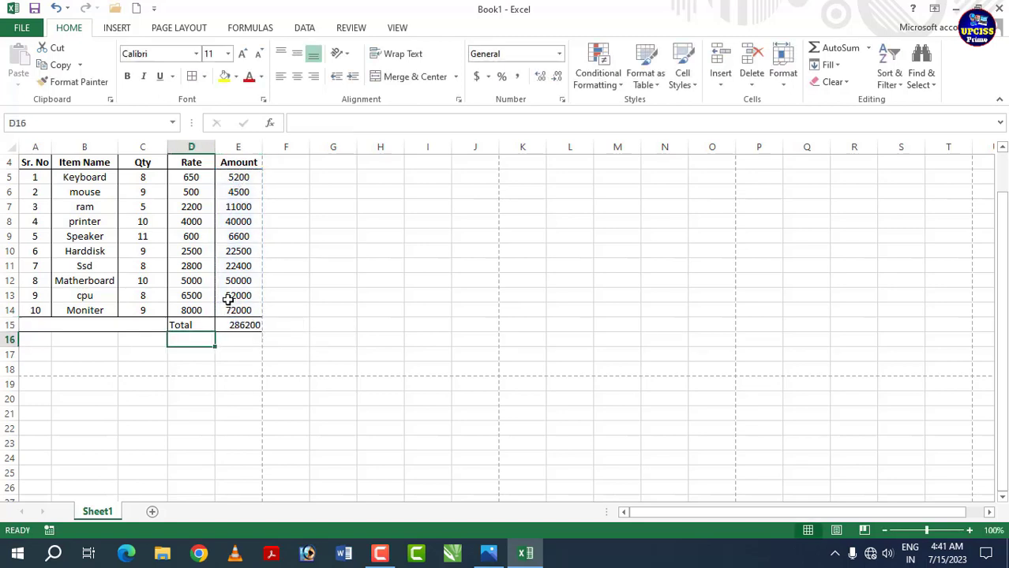
Step: Make the Total label and its sum in D15:E15 bold and larger
left_click_drag(182, 323, 226, 325)
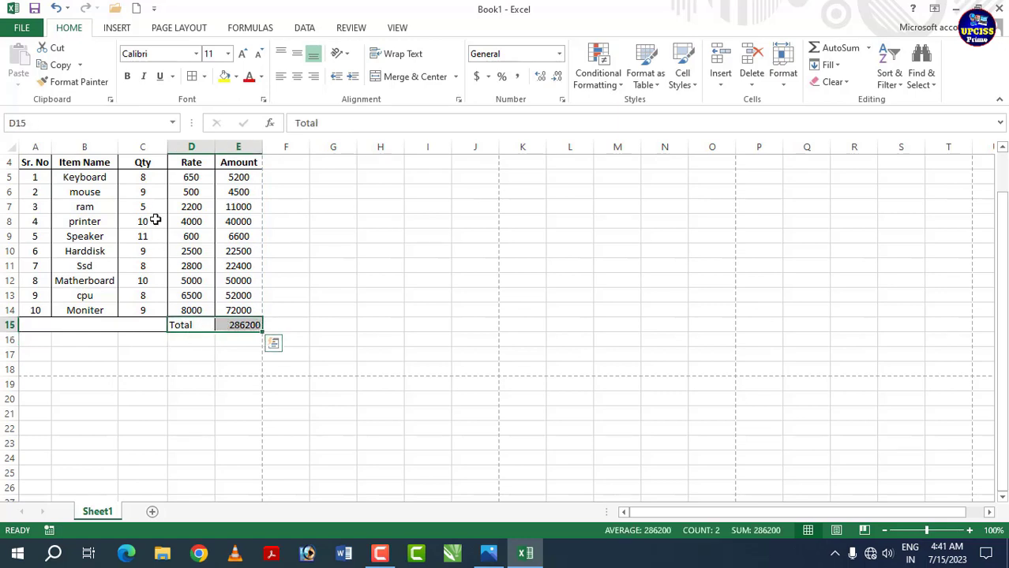
left_click(128, 76)
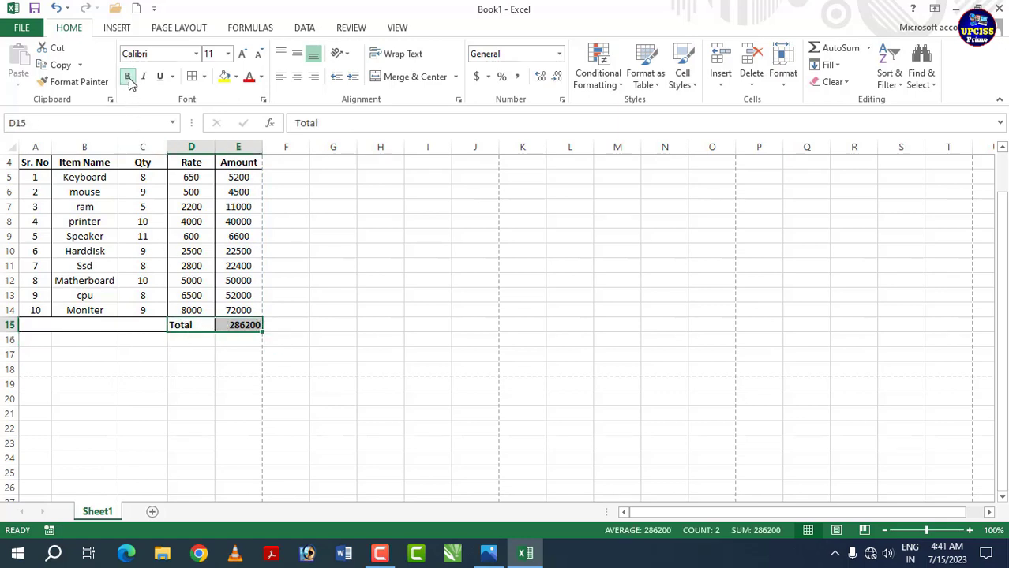
left_click(243, 55)
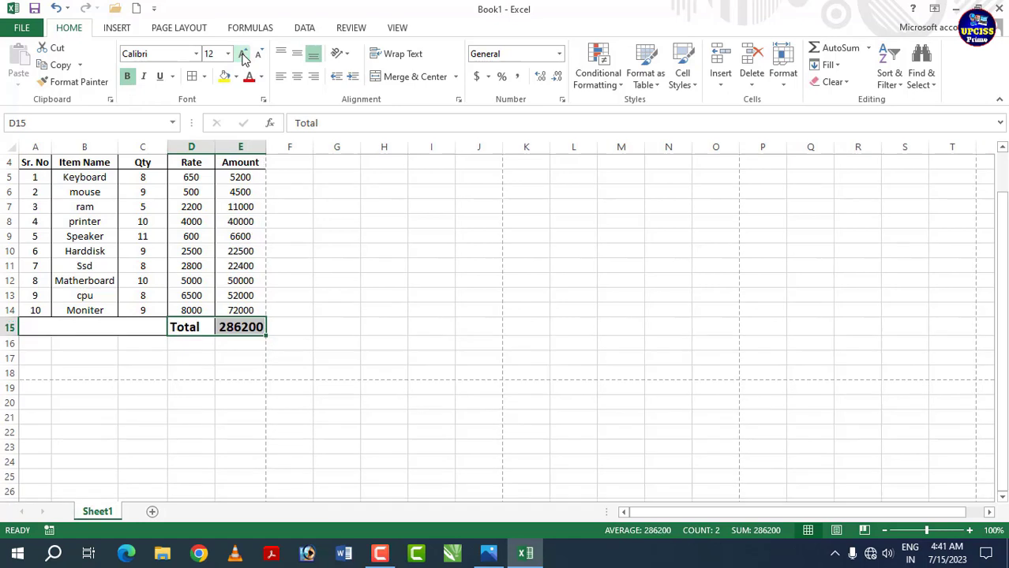
left_click(219, 348)
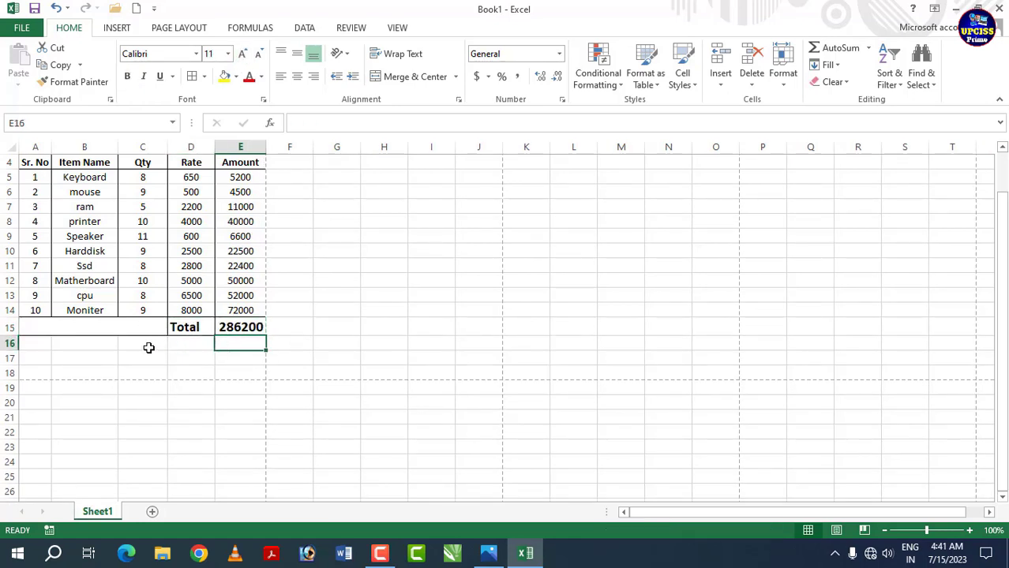
Step: Merge A16:E16 and enter 'For Upciss Computer Shop'
left_click_drag(34, 344, 229, 347)
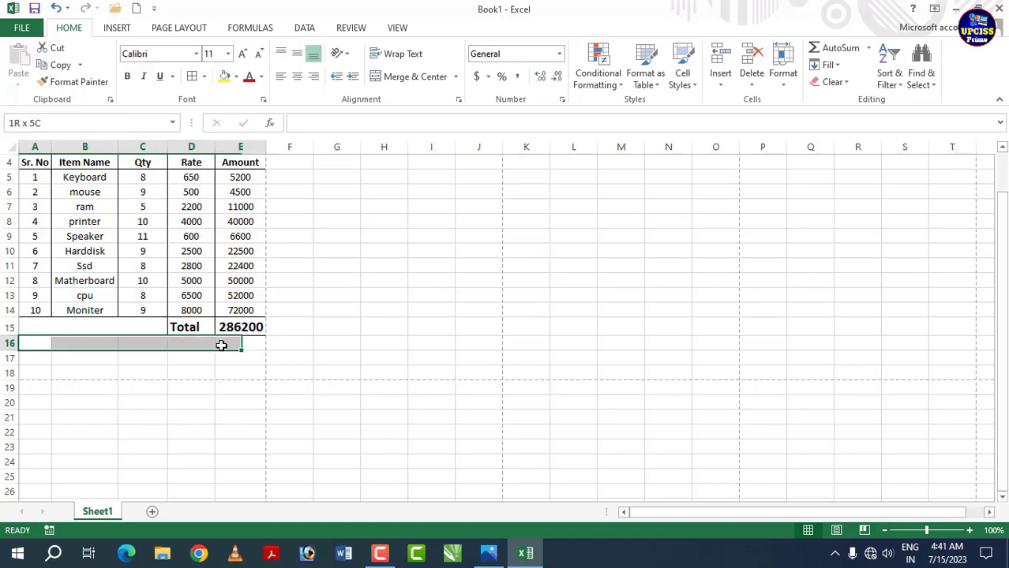
left_click(418, 79)
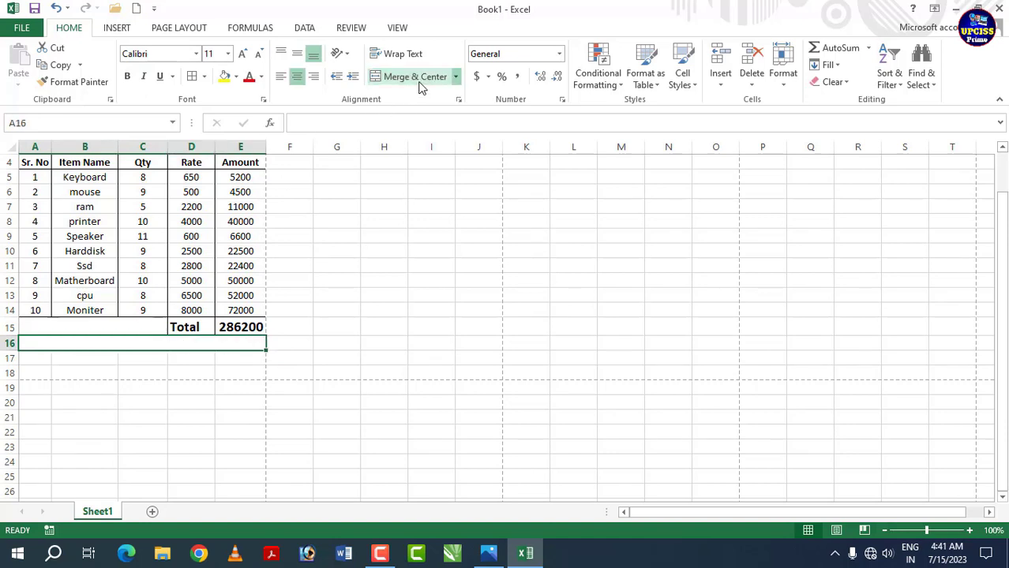
left_click(203, 365)
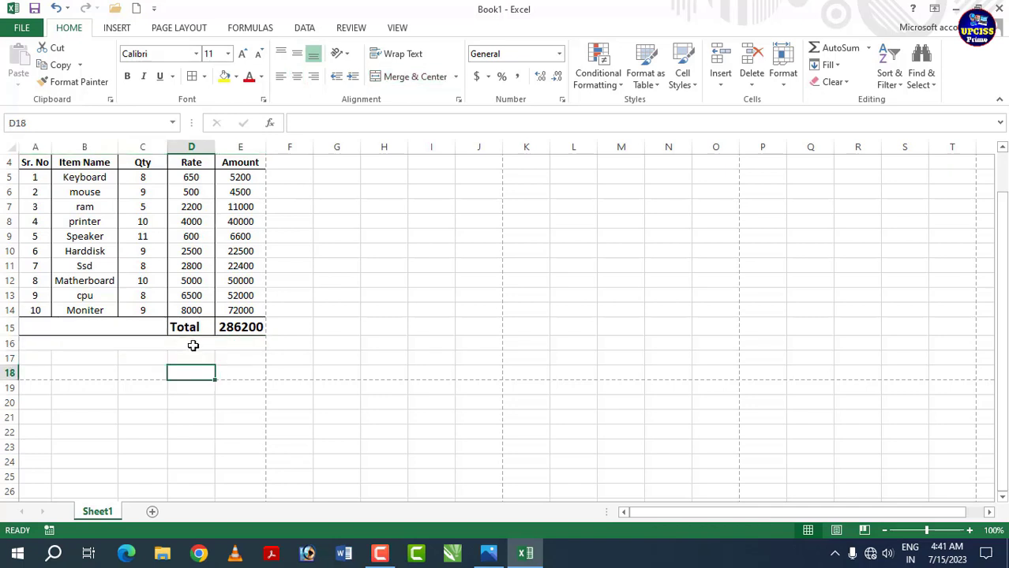
left_click(193, 345)
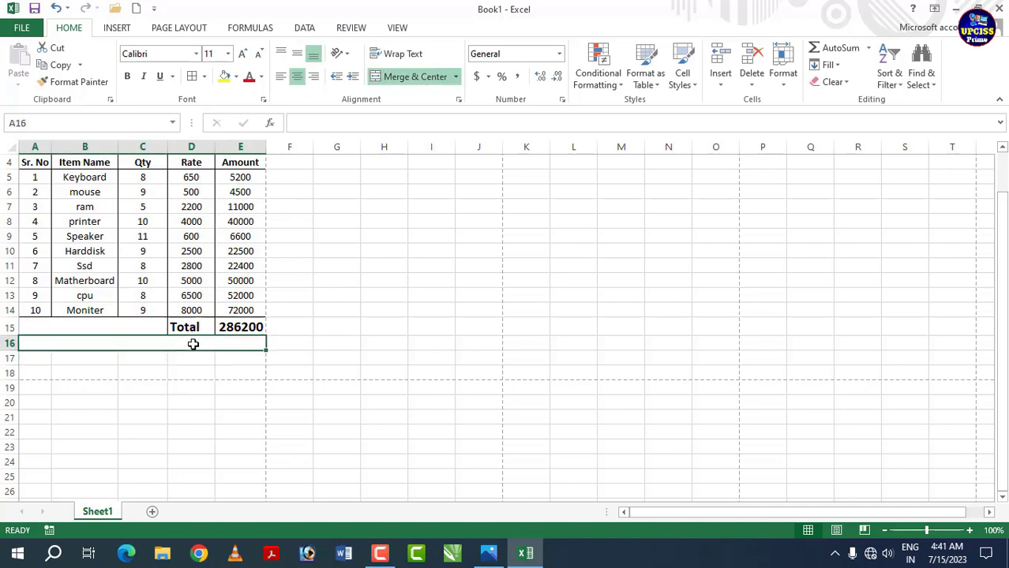
type("F")
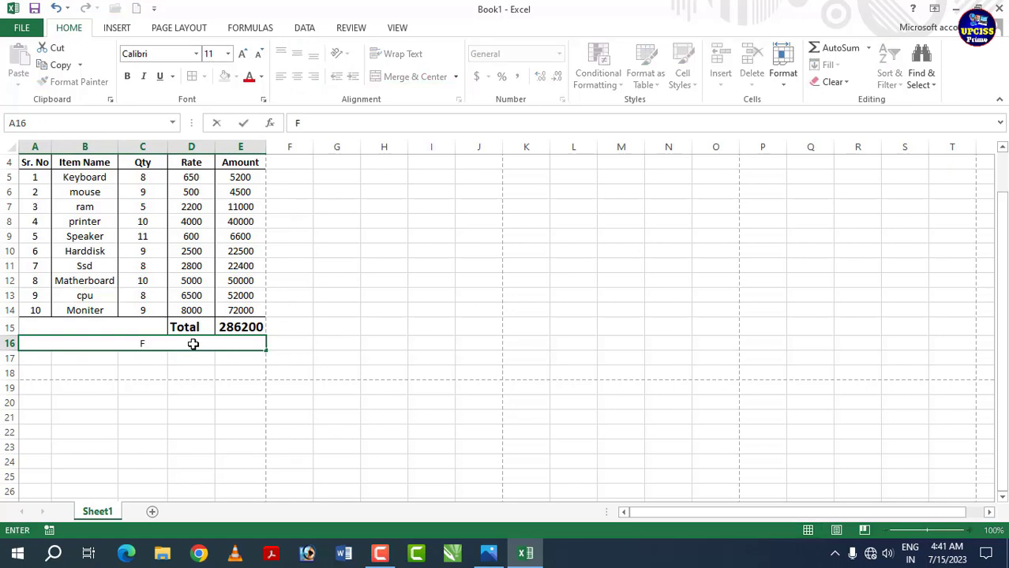
type("or Upciss")
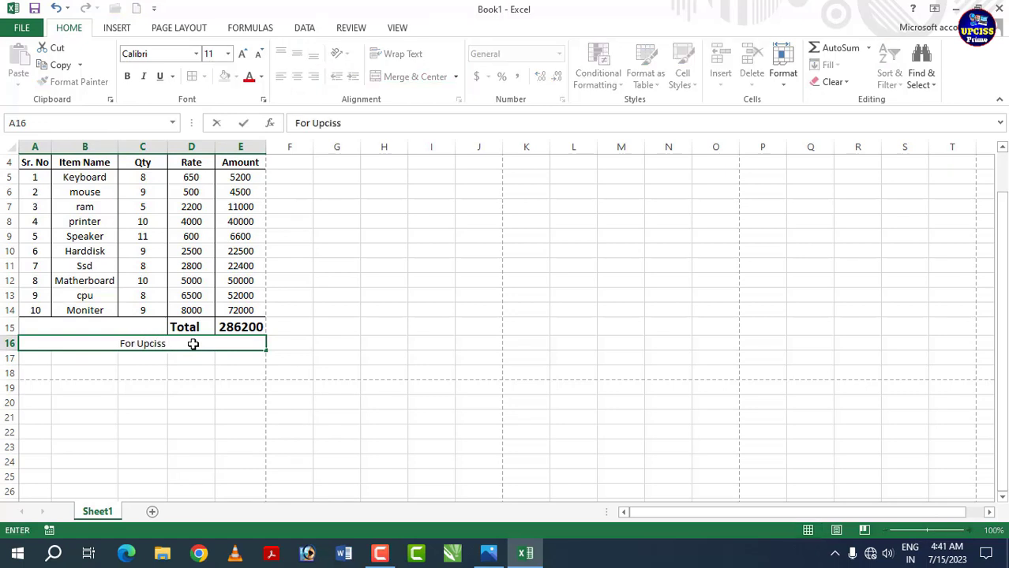
type(" Computer Sh")
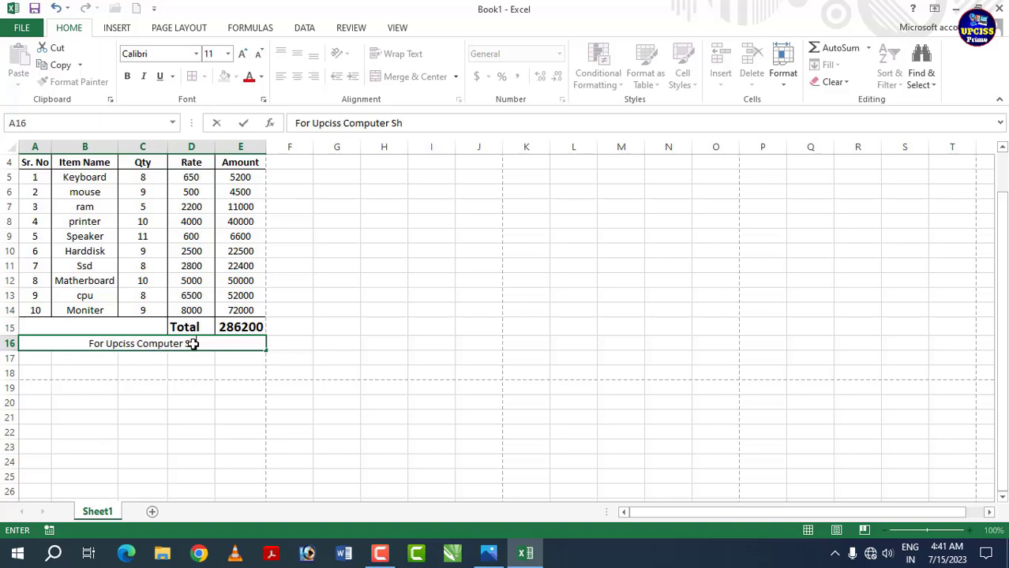
type("op")
key("Return")
Step: Format the shop name line left-aligned, bold and 12 pt
left_click(201, 341)
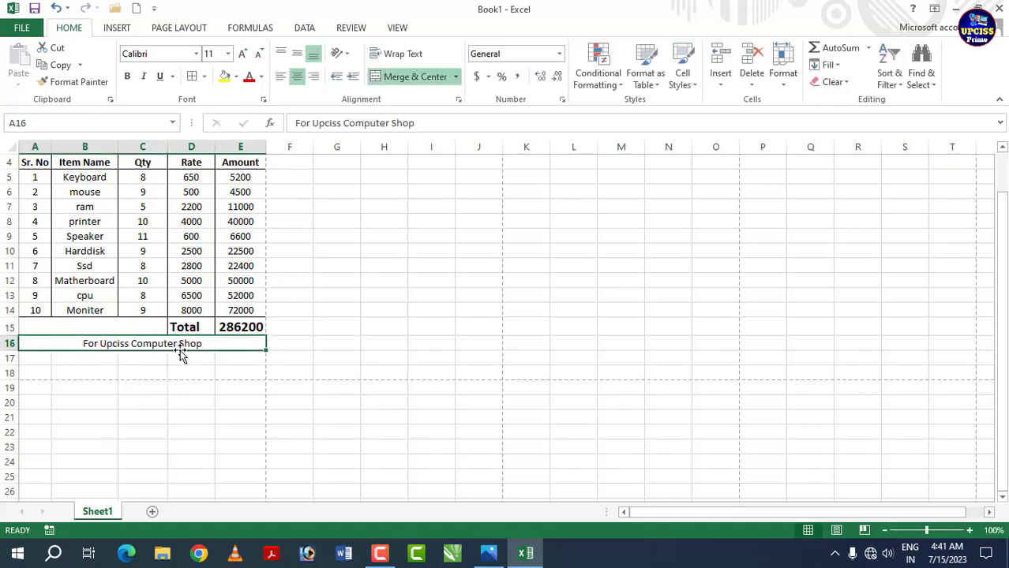
left_click(280, 76)
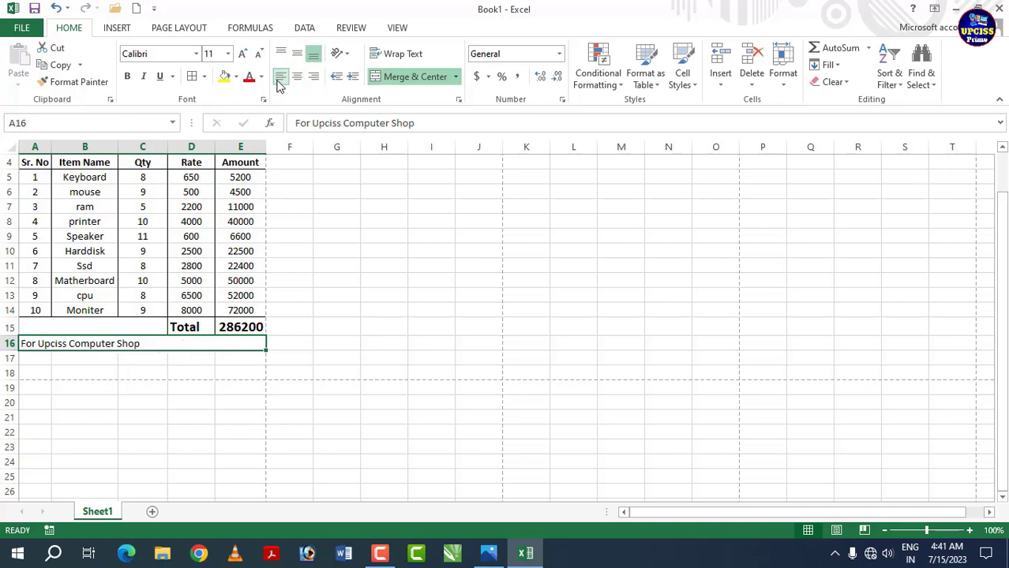
left_click(128, 77)
left_click(243, 54)
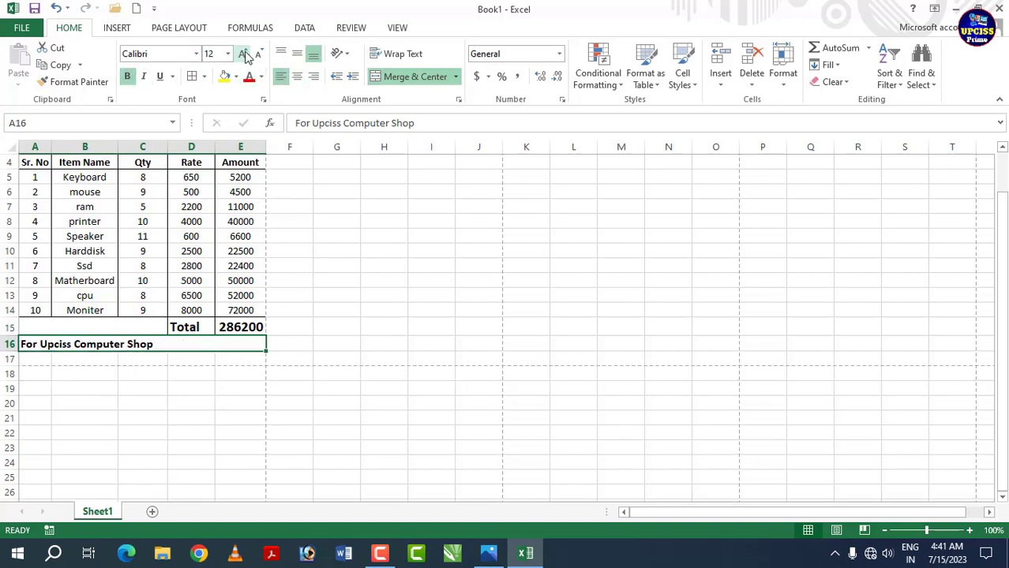
left_click(152, 360)
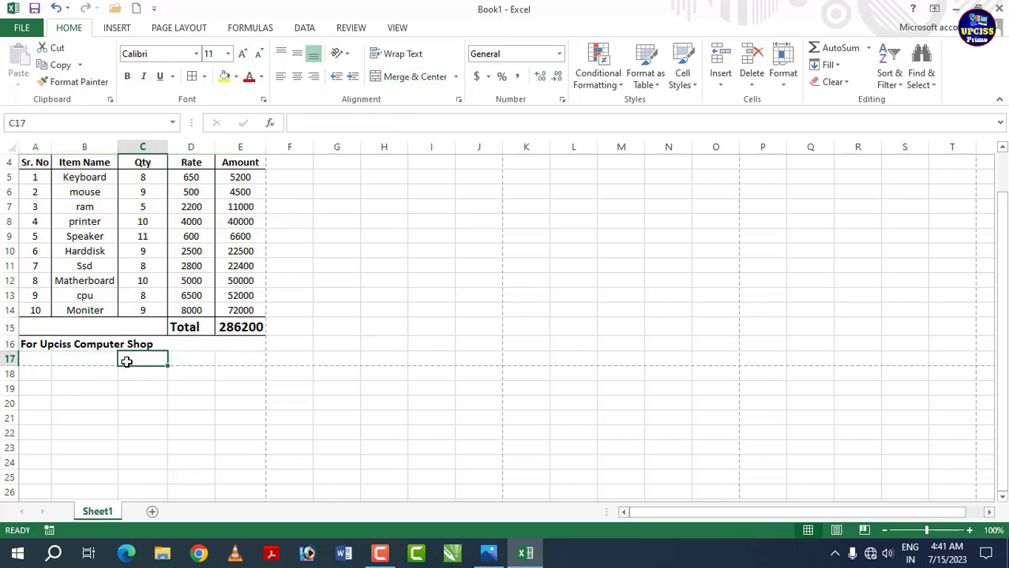
Step: Merge A17:E17 and enter 'Sign', aligned right
left_click_drag(32, 357, 225, 360)
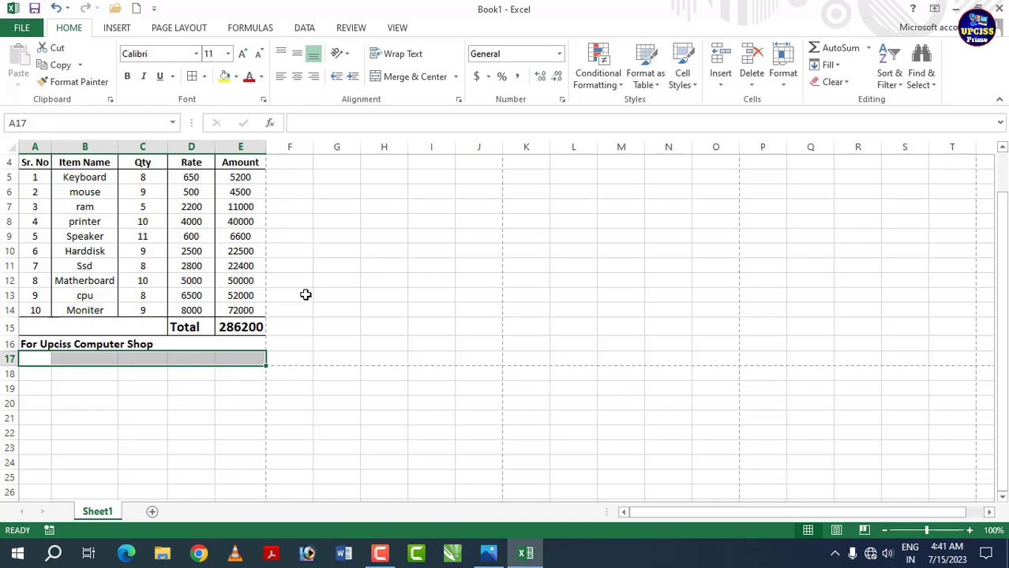
left_click(406, 81)
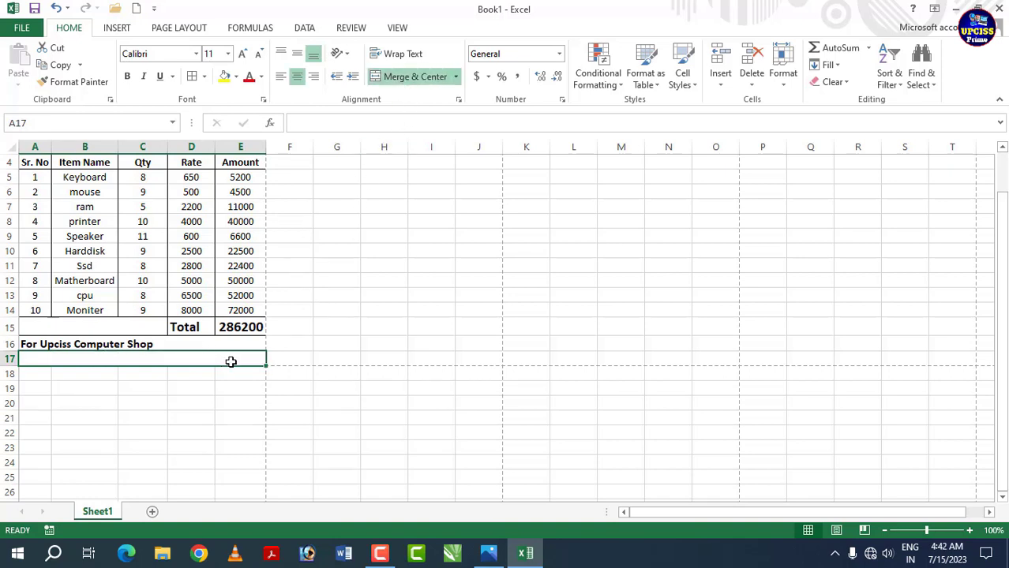
type("Sig")
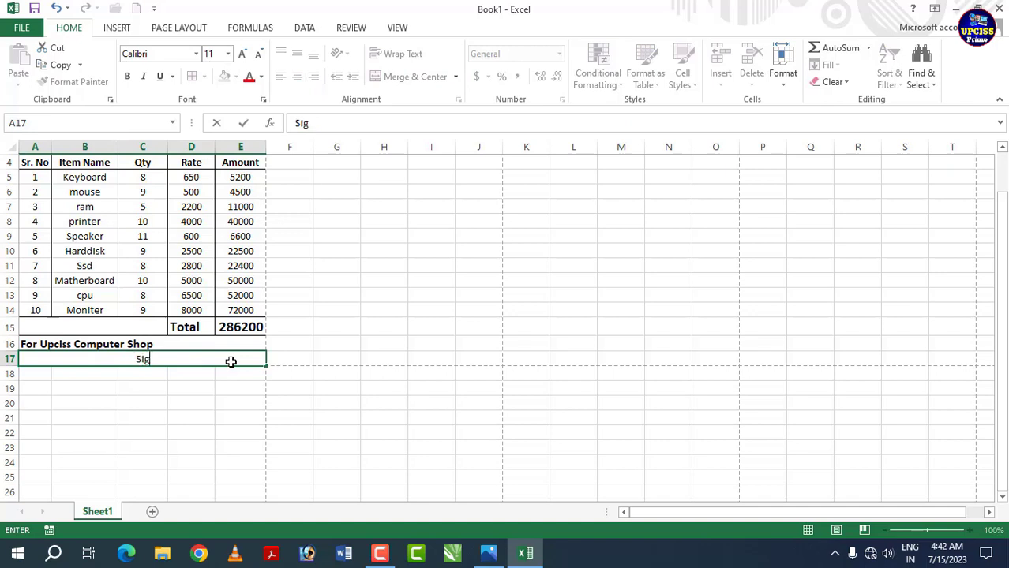
type("n")
left_click(229, 395)
left_click(210, 361)
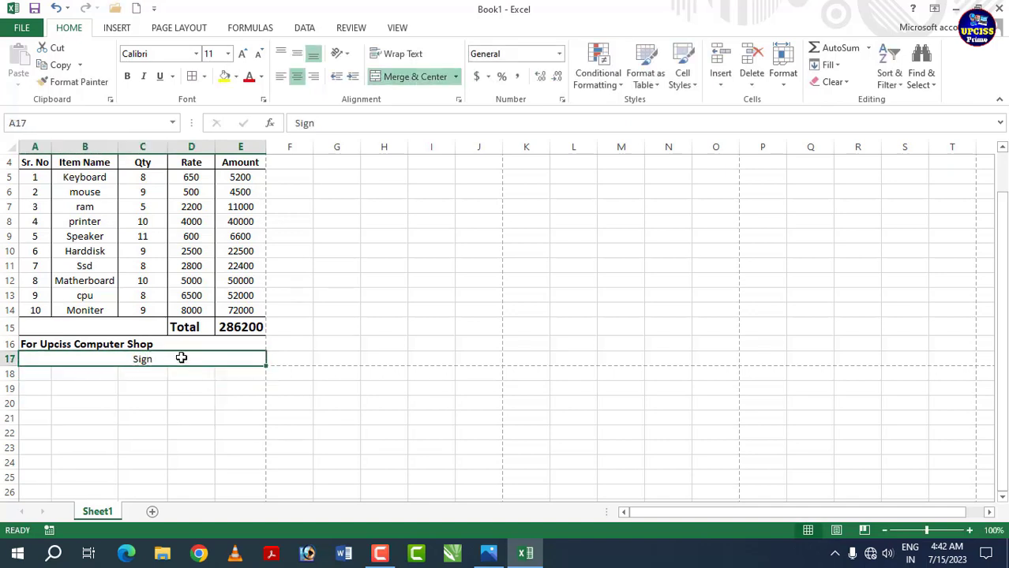
left_click(314, 76)
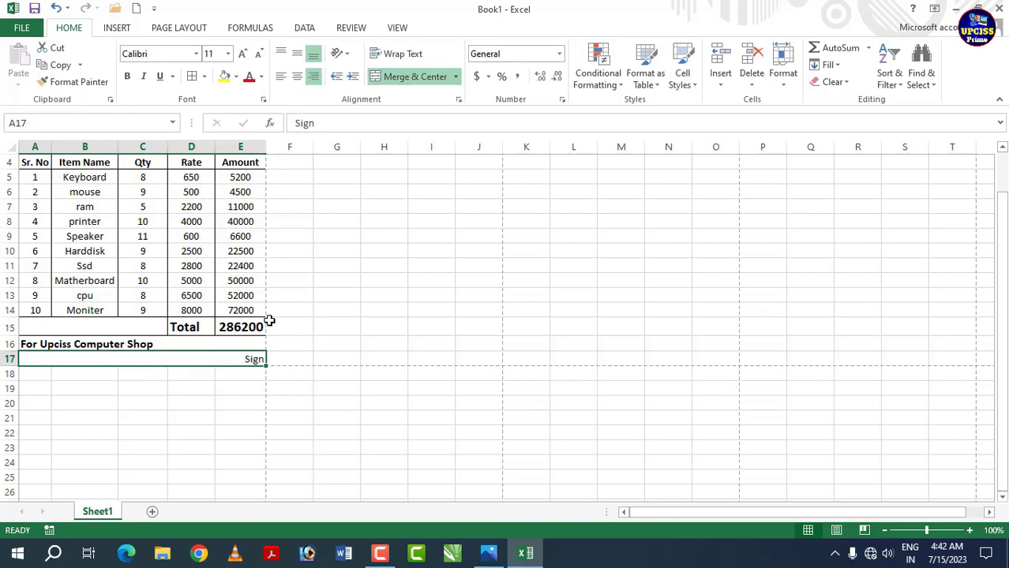
Step: Extend 'Sign' with a dotted line and make it bold at 14 pt
key("F2")
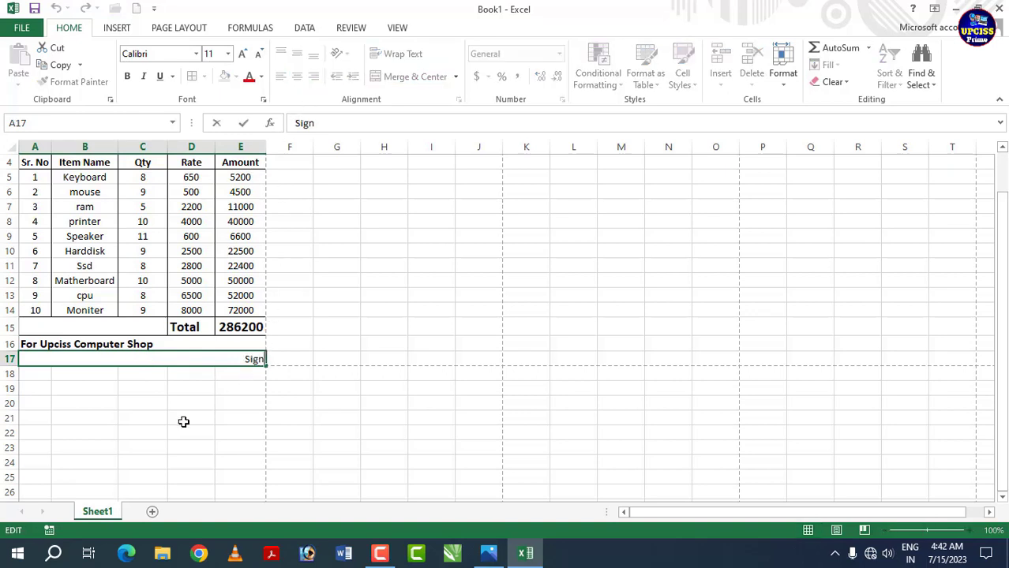
type("....................")
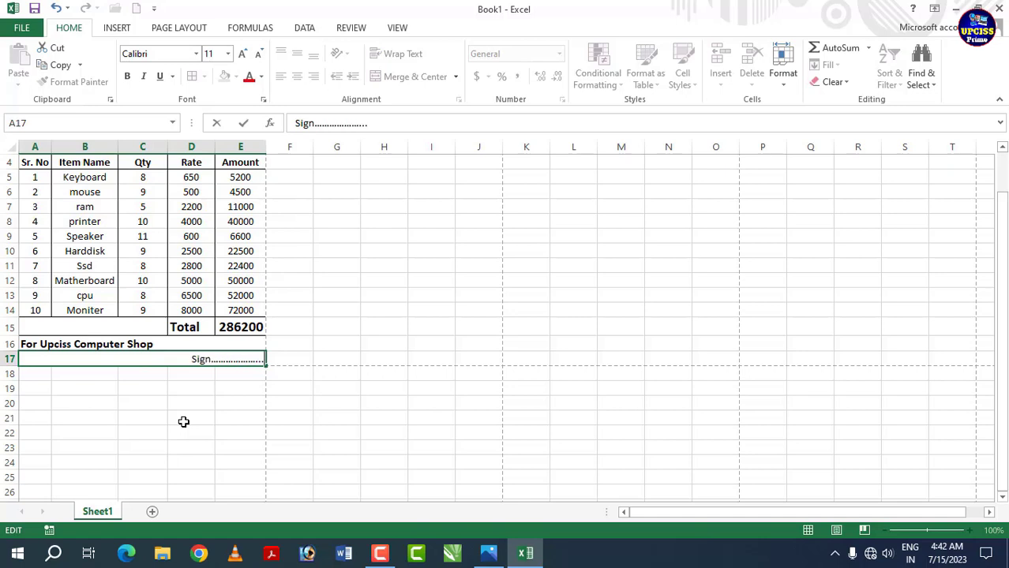
left_click(206, 387)
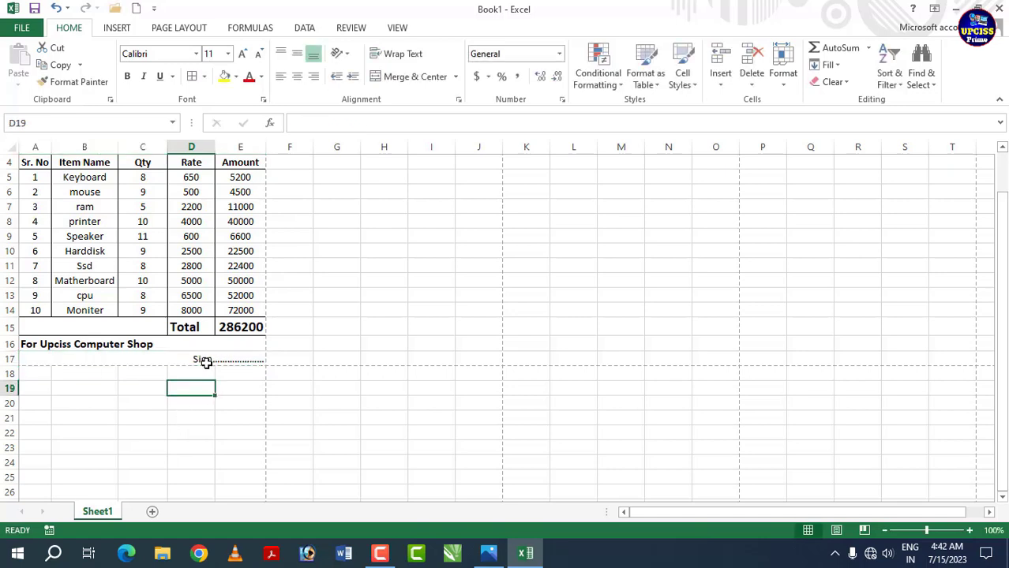
left_click(205, 361)
left_click(127, 76)
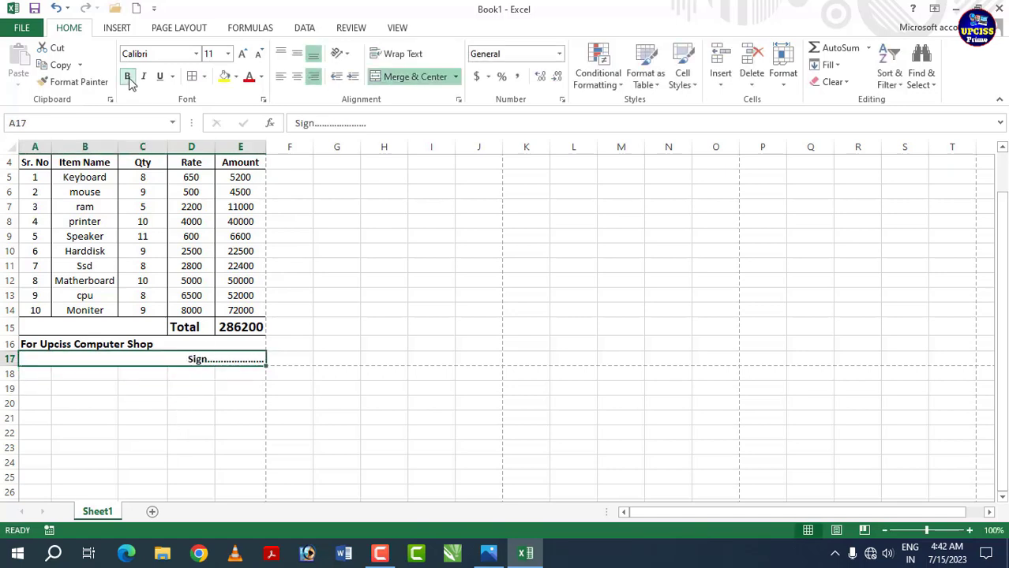
left_click(242, 53)
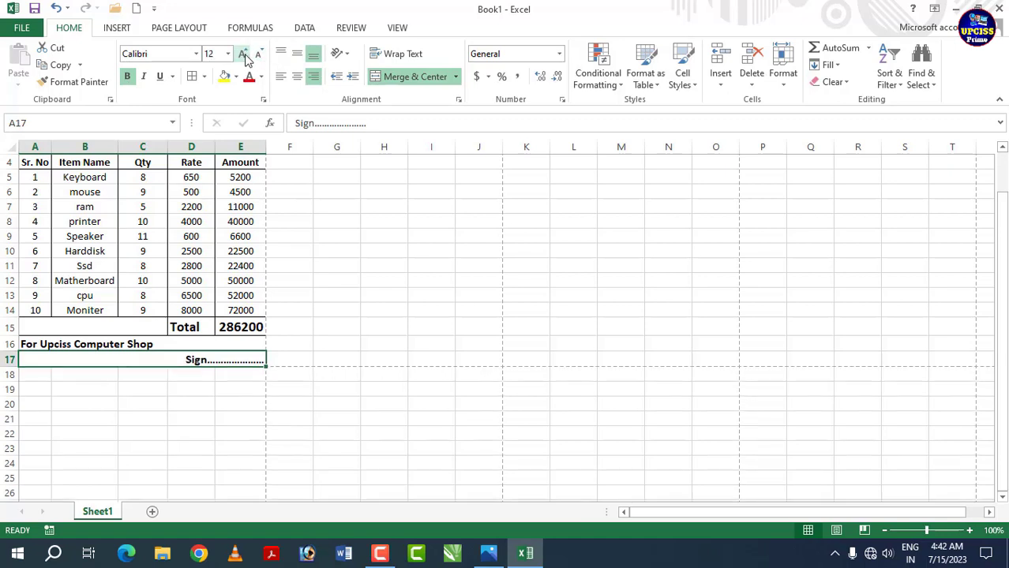
left_click(242, 53)
Step: Enlarge the shop name line in row 16 to 14 pt
left_click(140, 344)
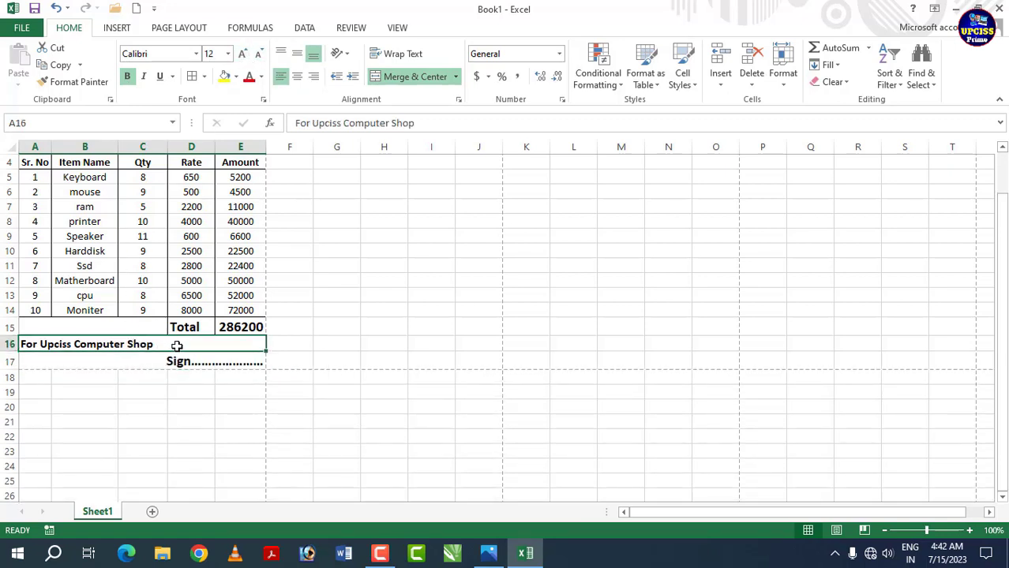
left_click(243, 54)
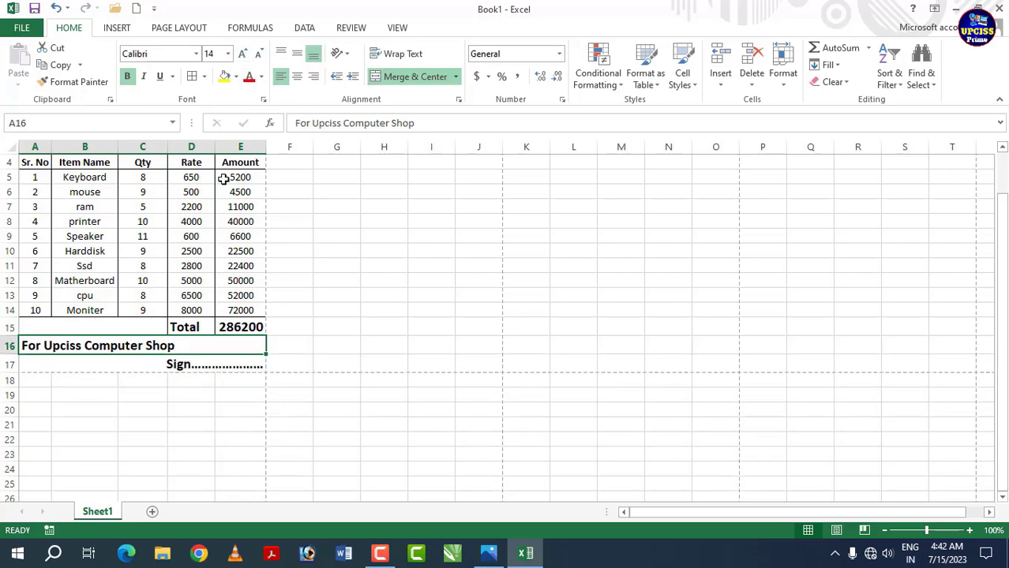
left_click(180, 362)
scroll(186, 392, "up", 1)
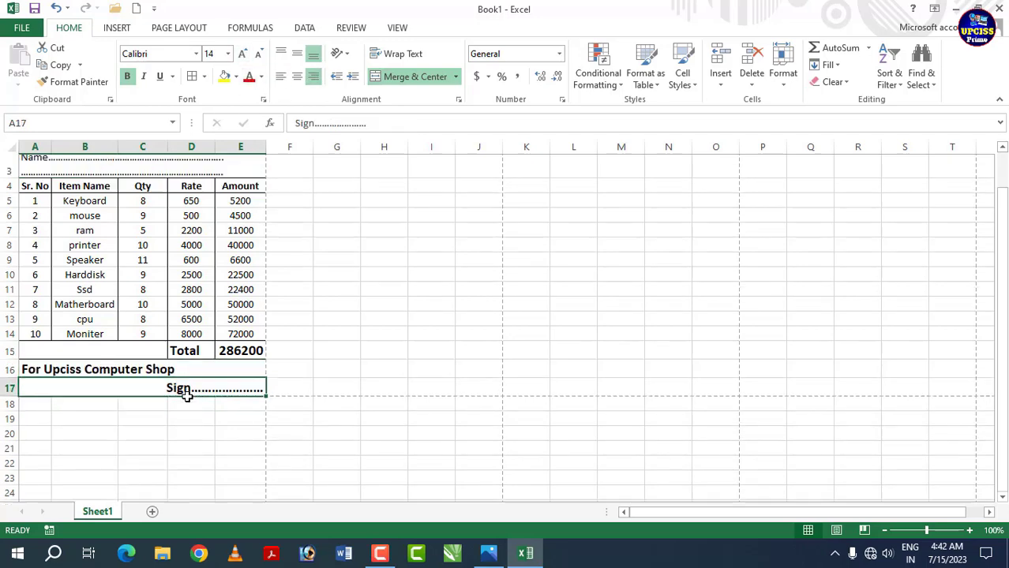
scroll(201, 393, "down", 1)
Step: Apply All Borders to the shop name and signature rows 16–17
left_click_drag(204, 348, 134, 360)
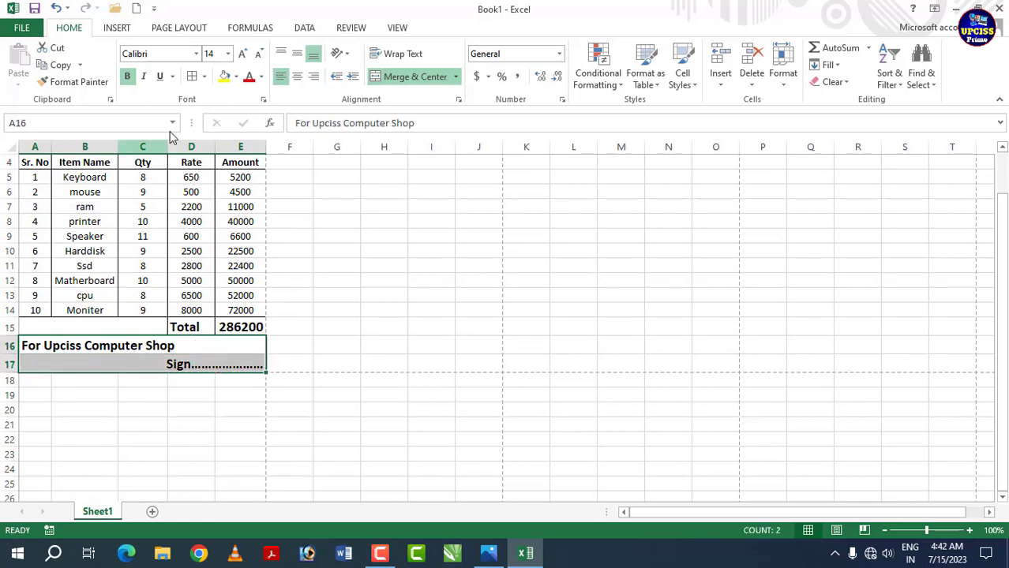
left_click(204, 76)
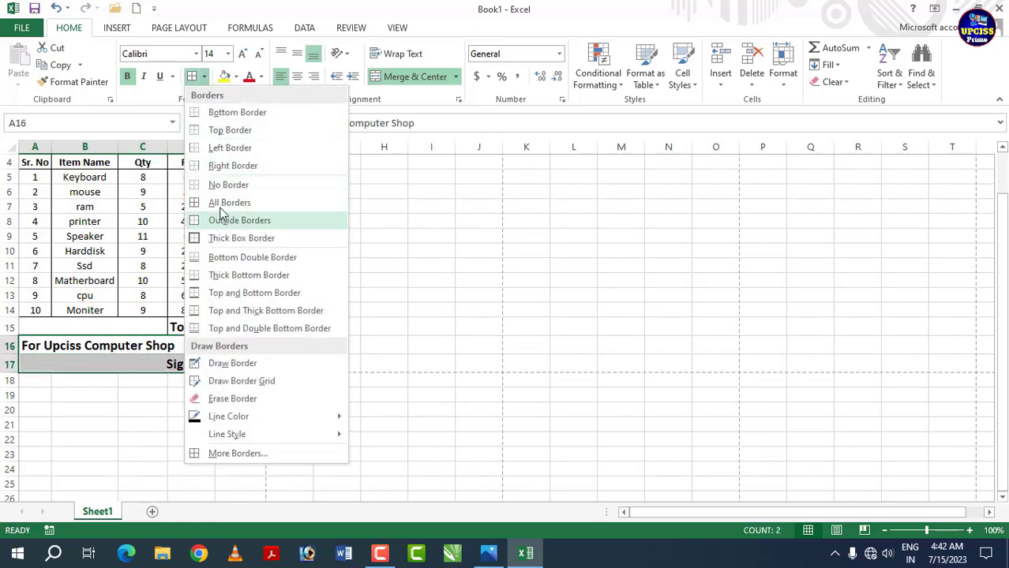
left_click(221, 202)
left_click(187, 297)
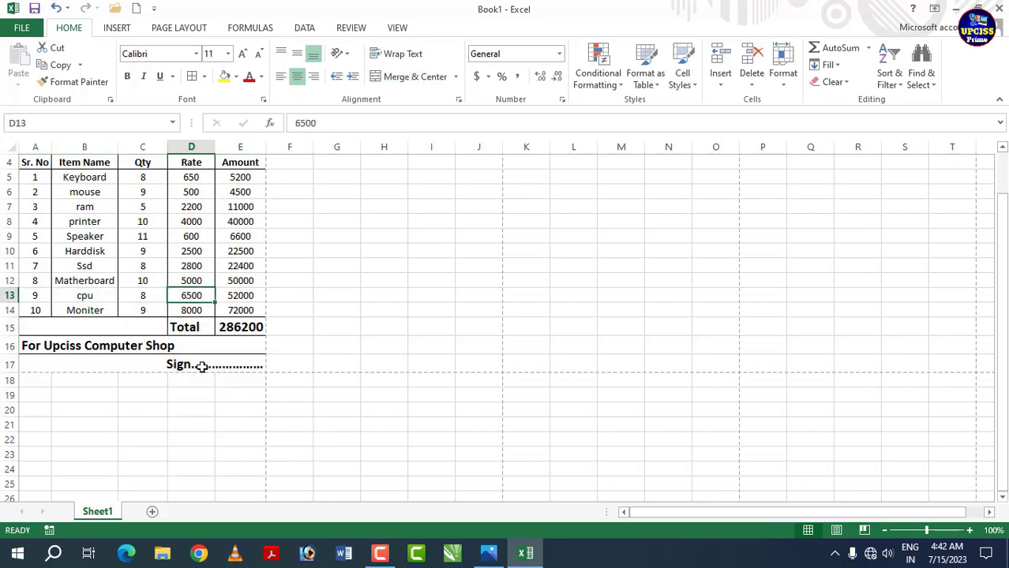
scroll(203, 366, "up", 1)
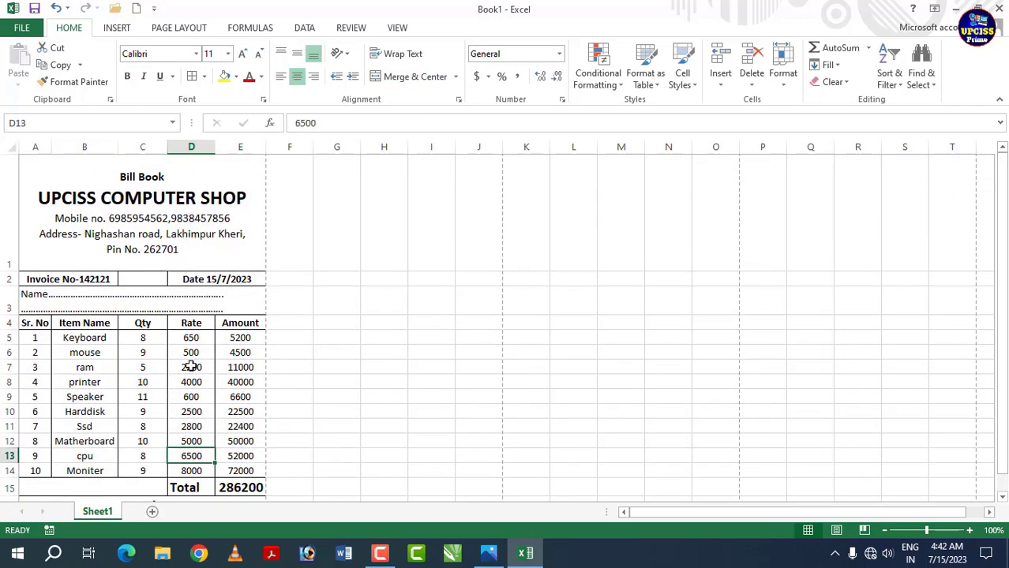
Step: Open the print preview of the finished invoice with Ctrl+P
key("ctrl+p")
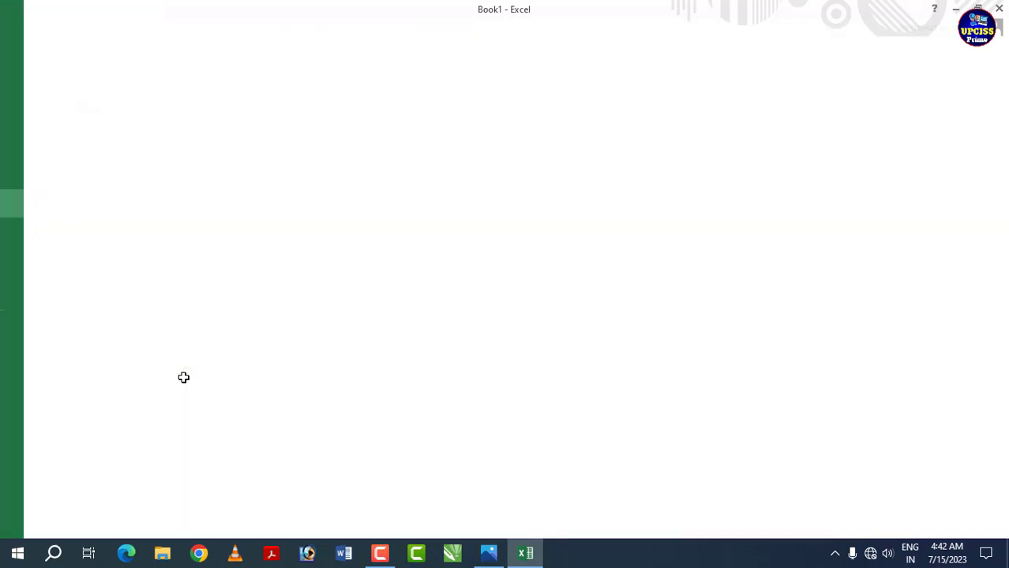